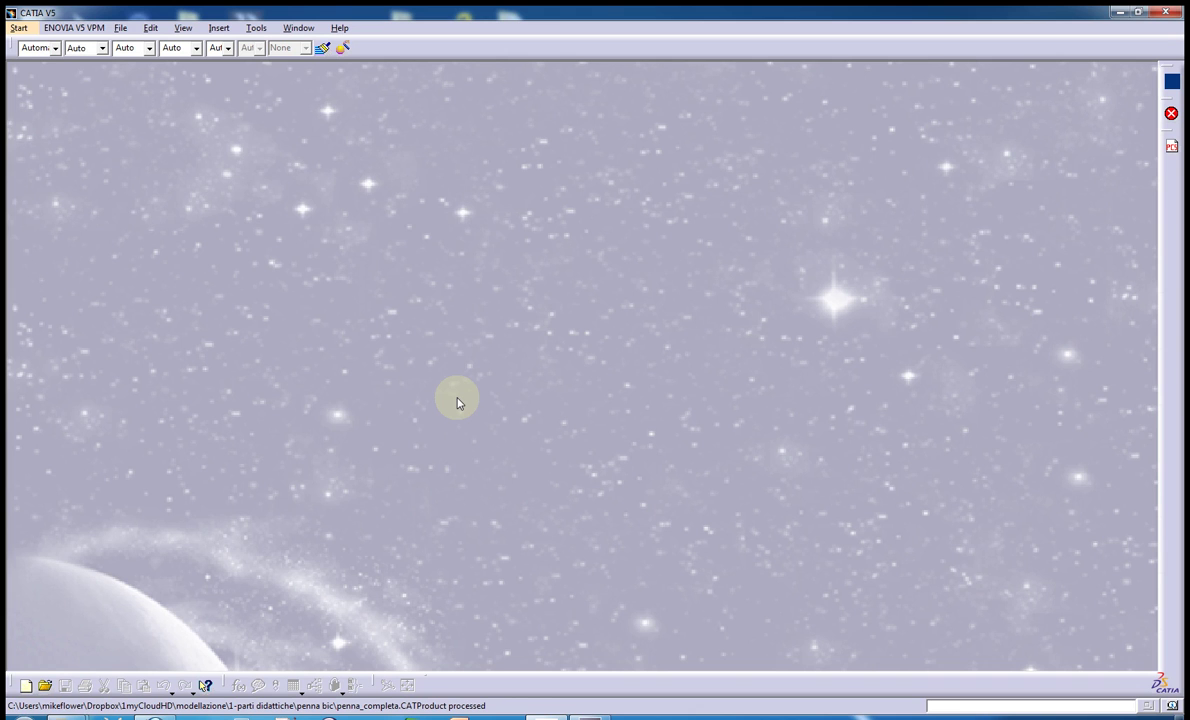
- Create a new Product1 assembly from the Assembly Design workbench
{"action": "left_click", "coordinate": [19, 28]}
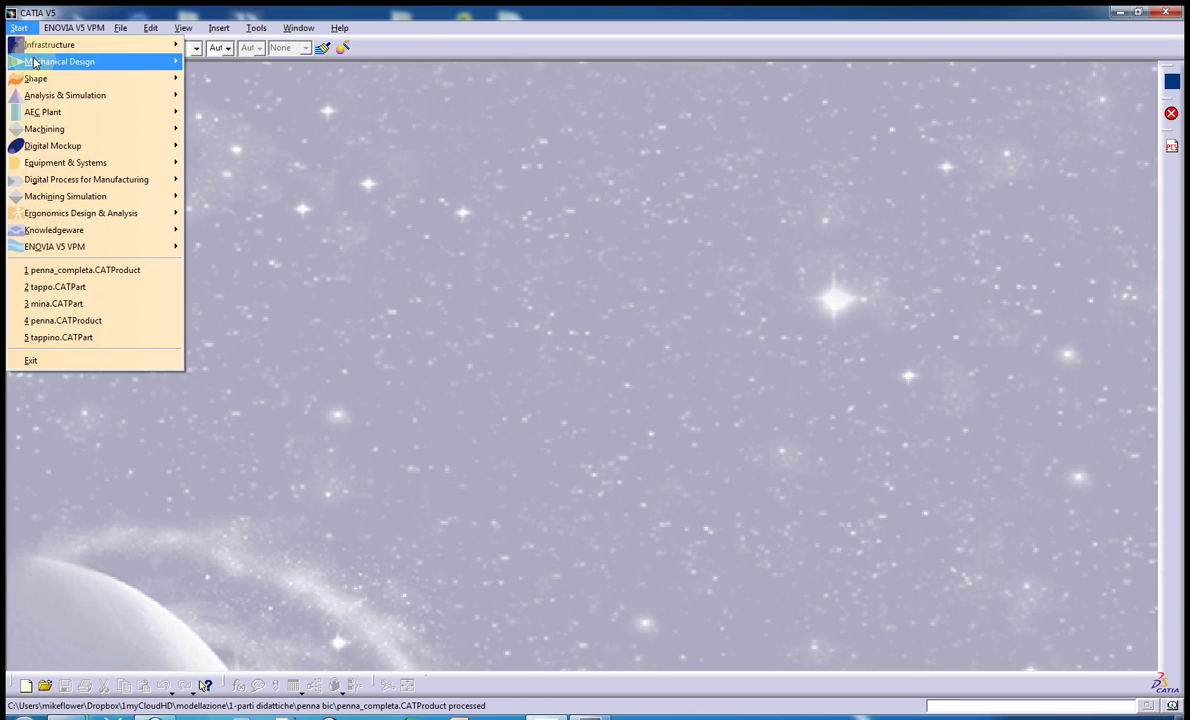
{"action": "mouse_move", "coordinate": [60, 62]}
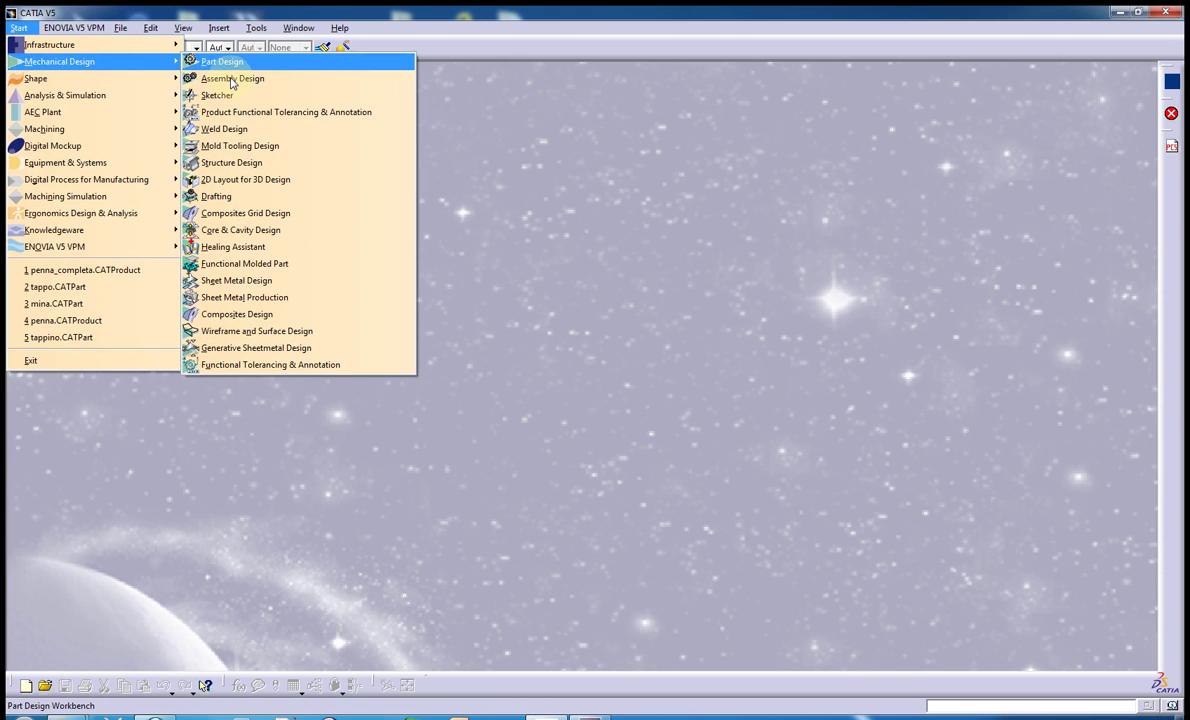
{"action": "left_click", "coordinate": [230, 79]}
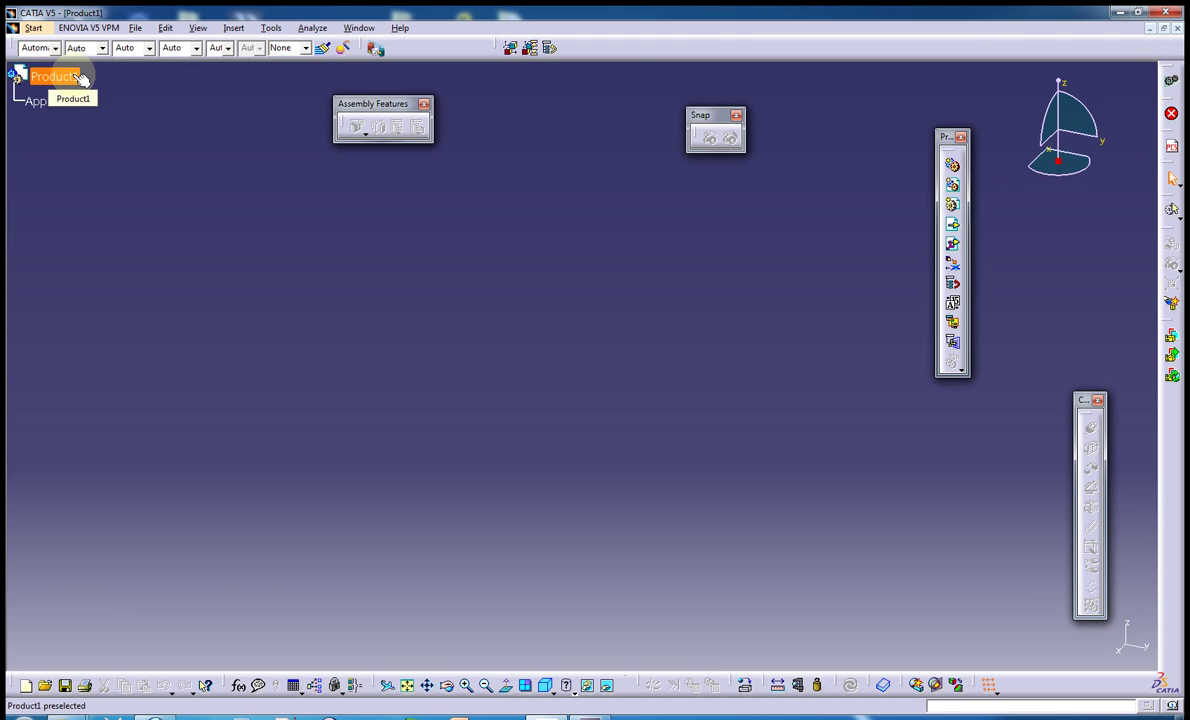
- Save Product1 under the new name pennacompleta.CATProduct in the penna bic folder
{"action": "left_click", "coordinate": [80, 78]}
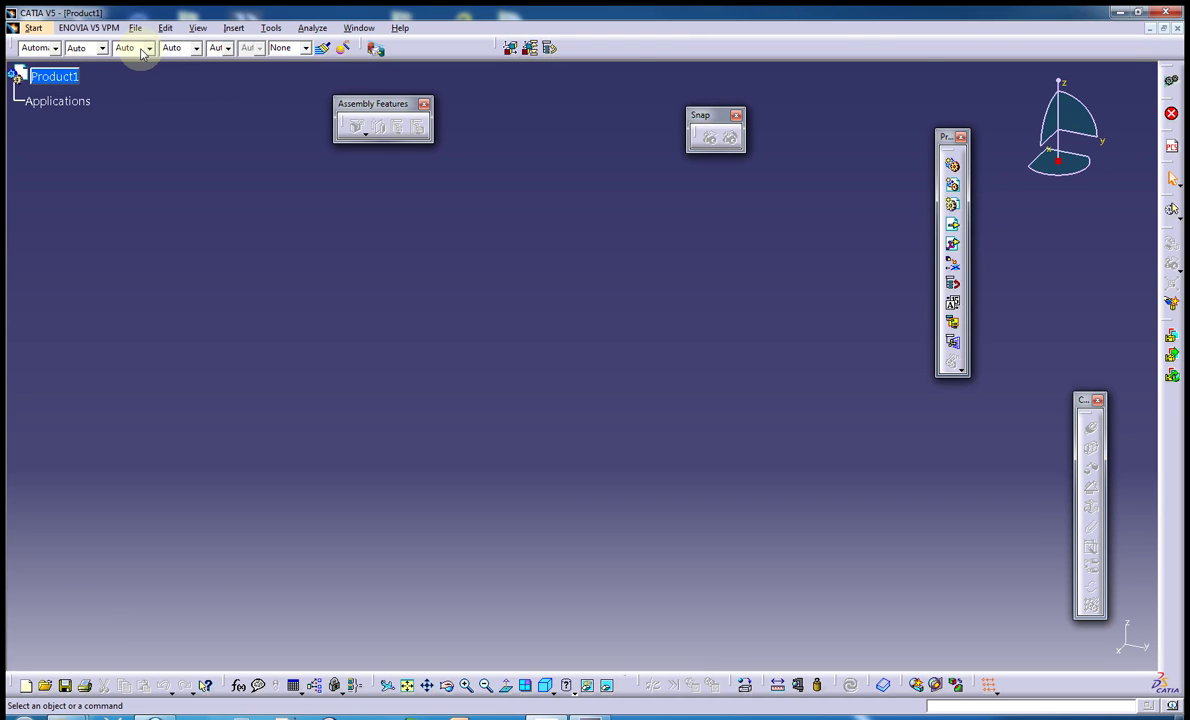
{"action": "left_click", "coordinate": [137, 30]}
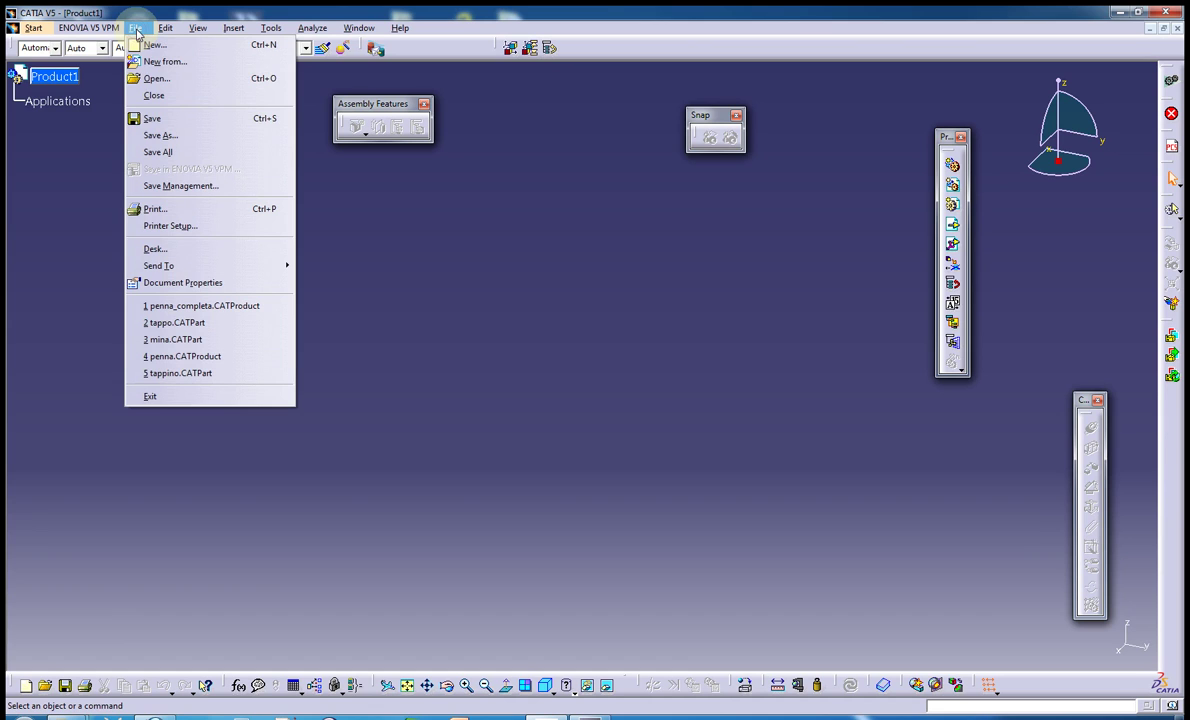
{"action": "left_click", "coordinate": [152, 136]}
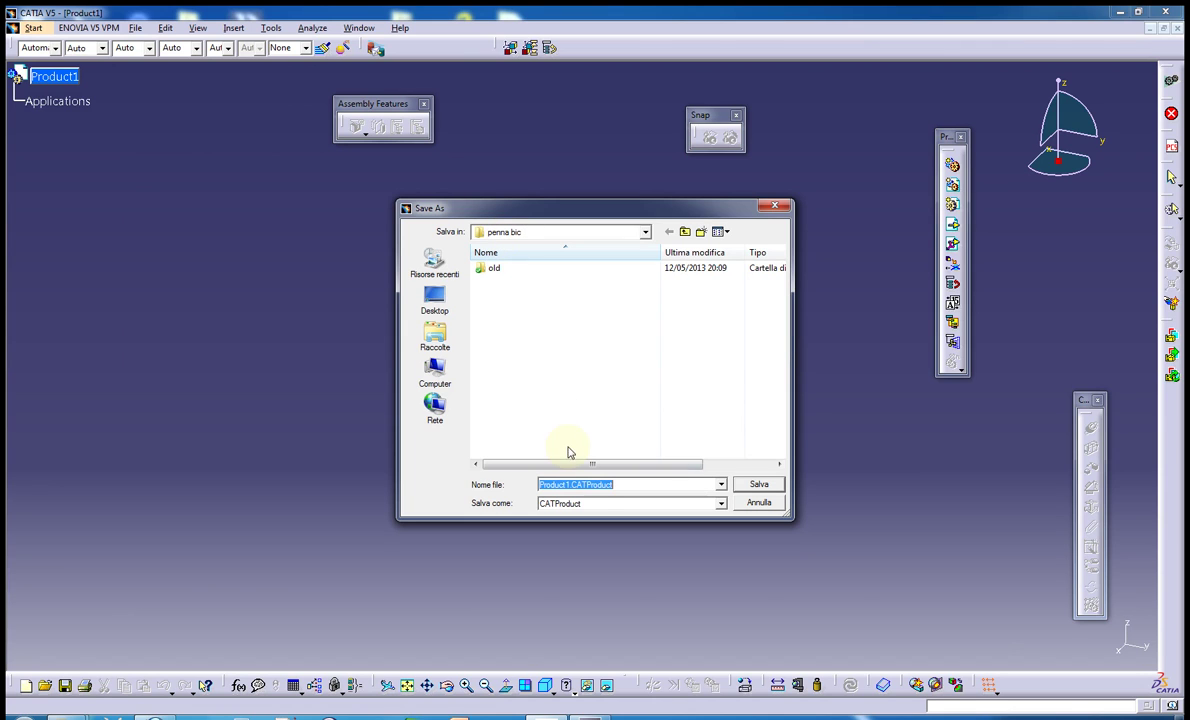
{"action": "left_click", "coordinate": [568, 485]}
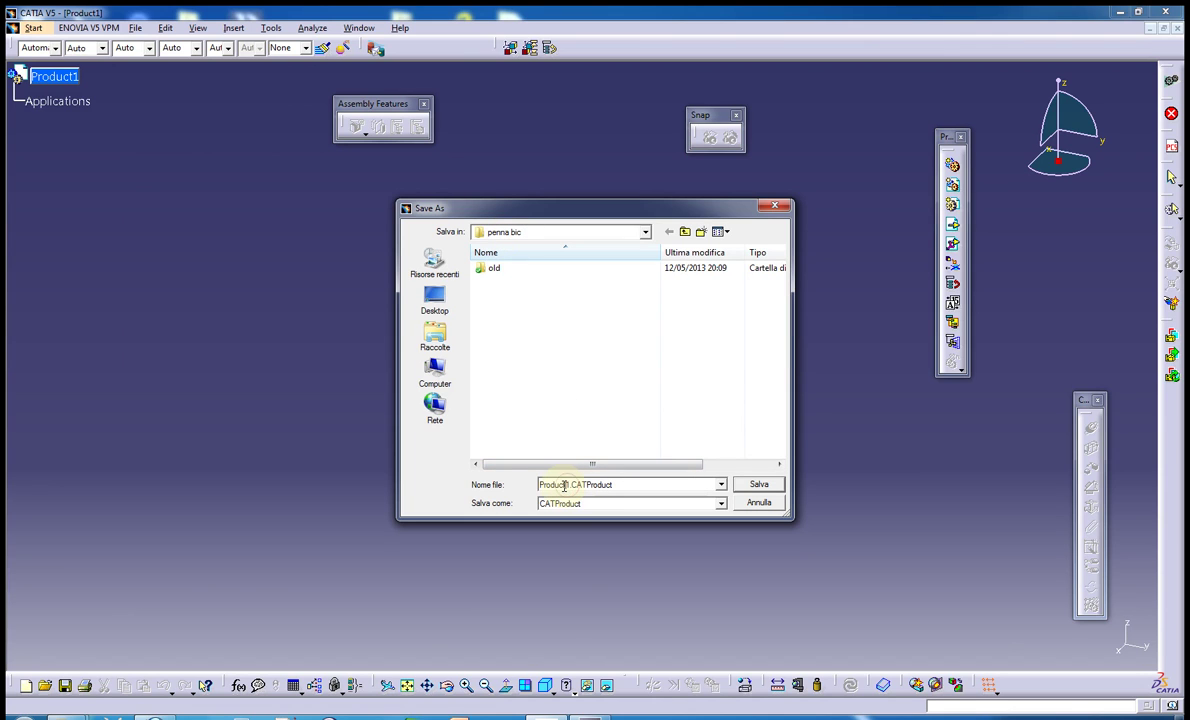
{"action": "left_click_drag", "start_coordinate": [568, 485], "coordinate": [533, 485]}
{"action": "key", "text": "BackSpace"}
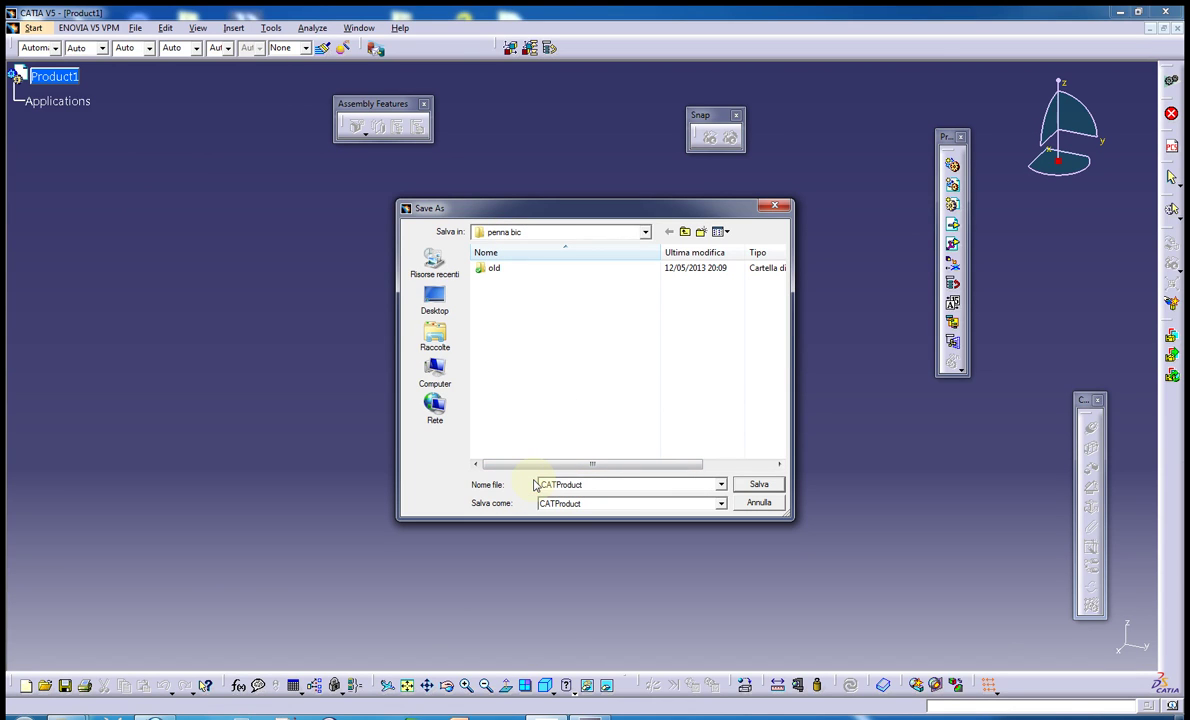
{"action": "type", "text": "pennaco"}
{"action": "type", "text": "mpleta."}
{"action": "key", "text": "Return"}
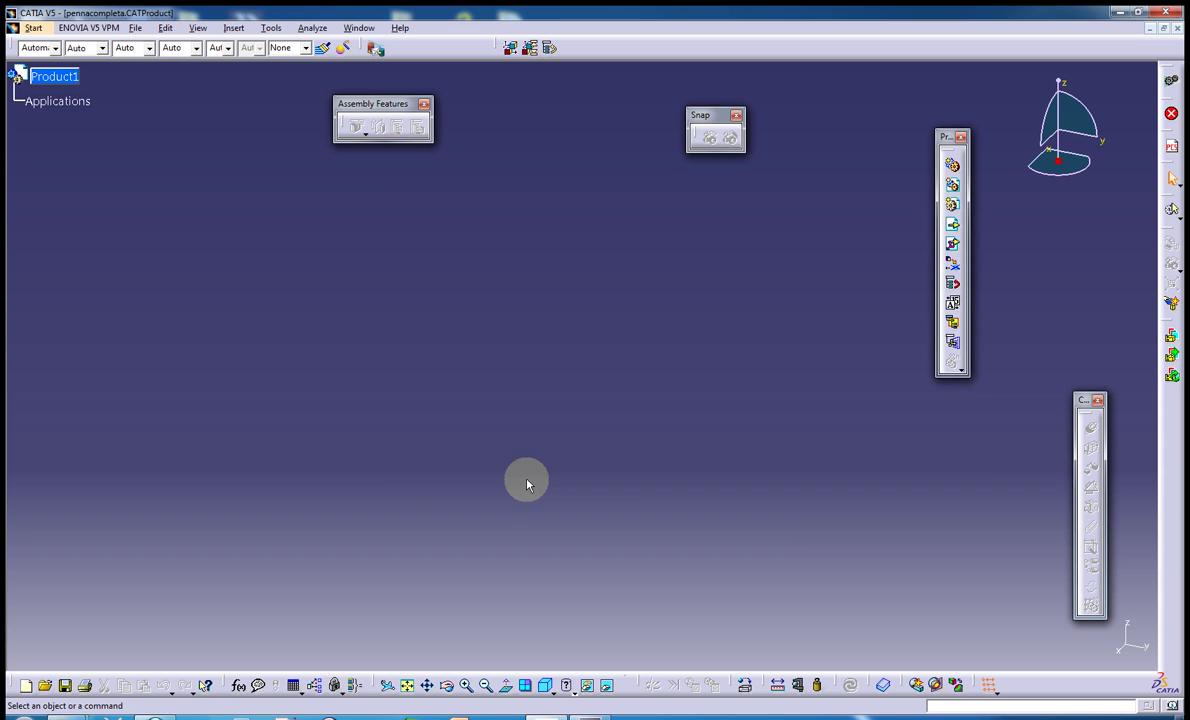
- Change the Product1 Part Number property to pennacompleta
{"action": "right_click", "coordinate": [68, 80]}
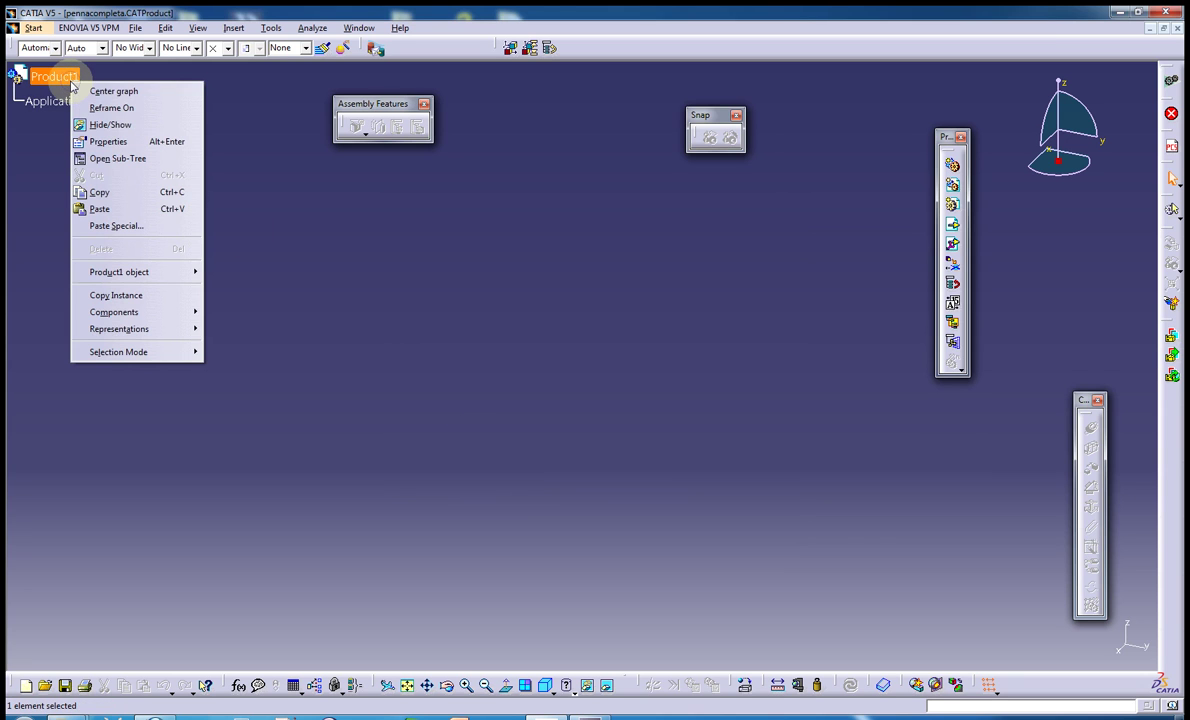
{"action": "left_click", "coordinate": [108, 141]}
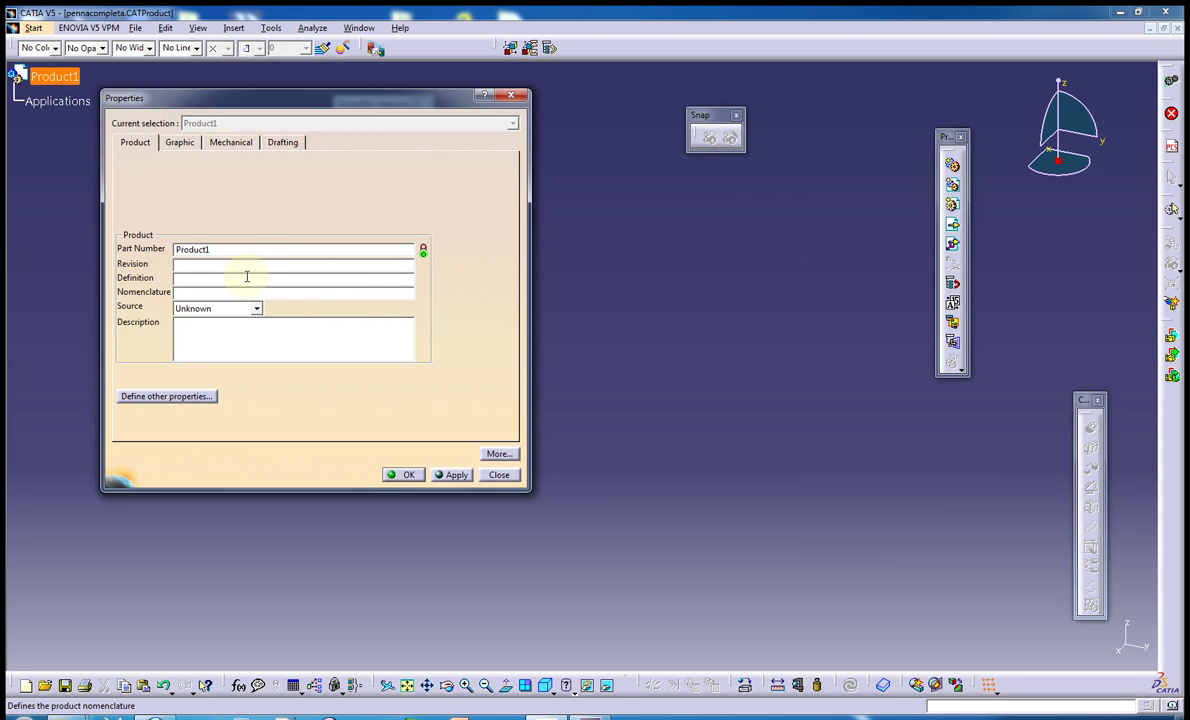
{"action": "left_click_drag", "start_coordinate": [212, 249], "coordinate": [150, 249]}
{"action": "type", "text": "pen"}
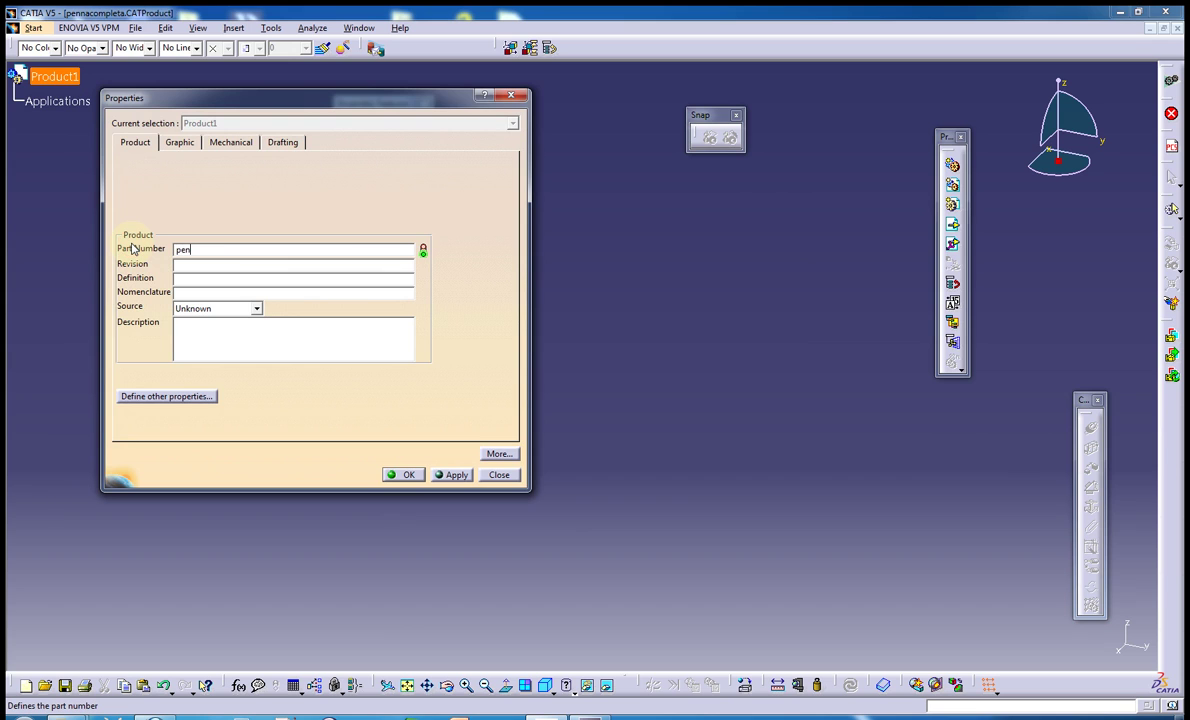
{"action": "type", "text": "nacompleta"}
{"action": "key", "text": "Return"}
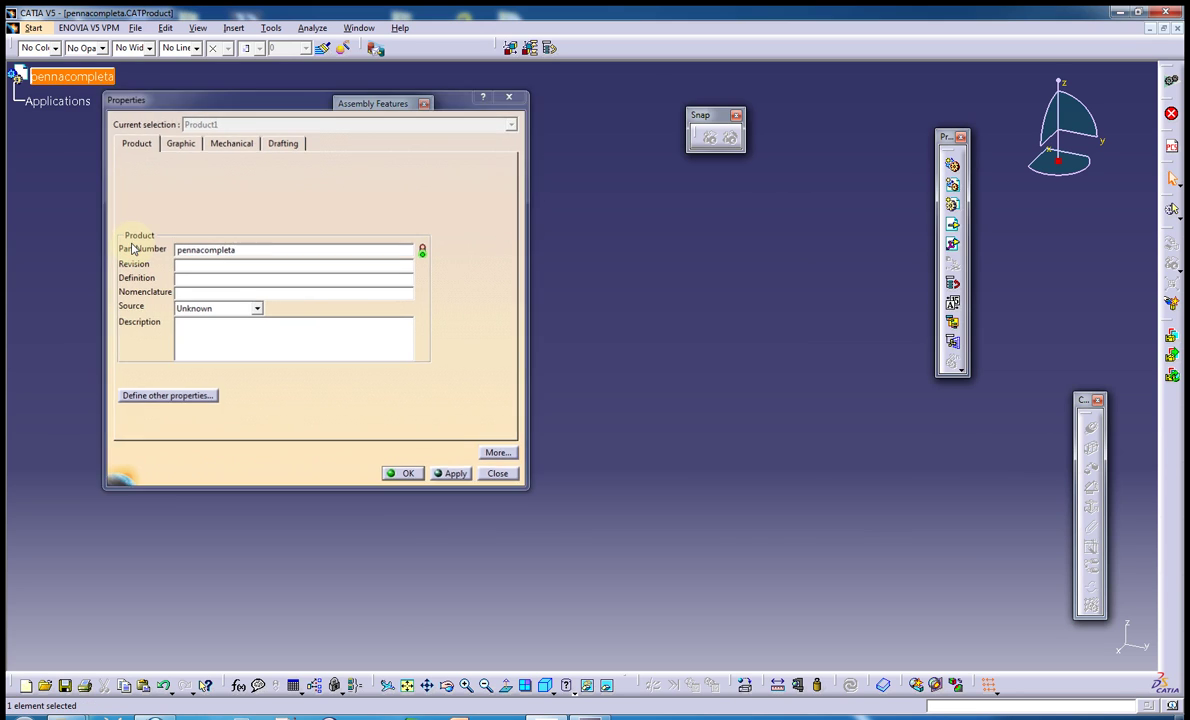
{"action": "left_click", "coordinate": [133, 248]}
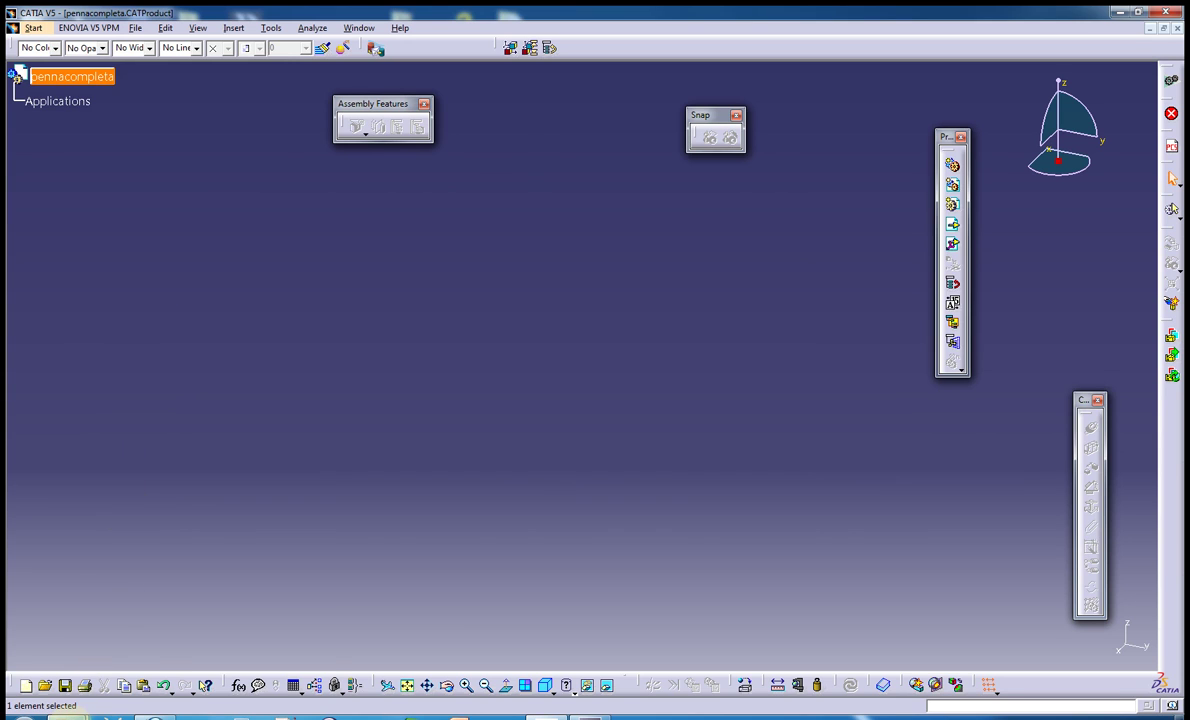
{"action": "mouse_move", "coordinate": [66, 714]}
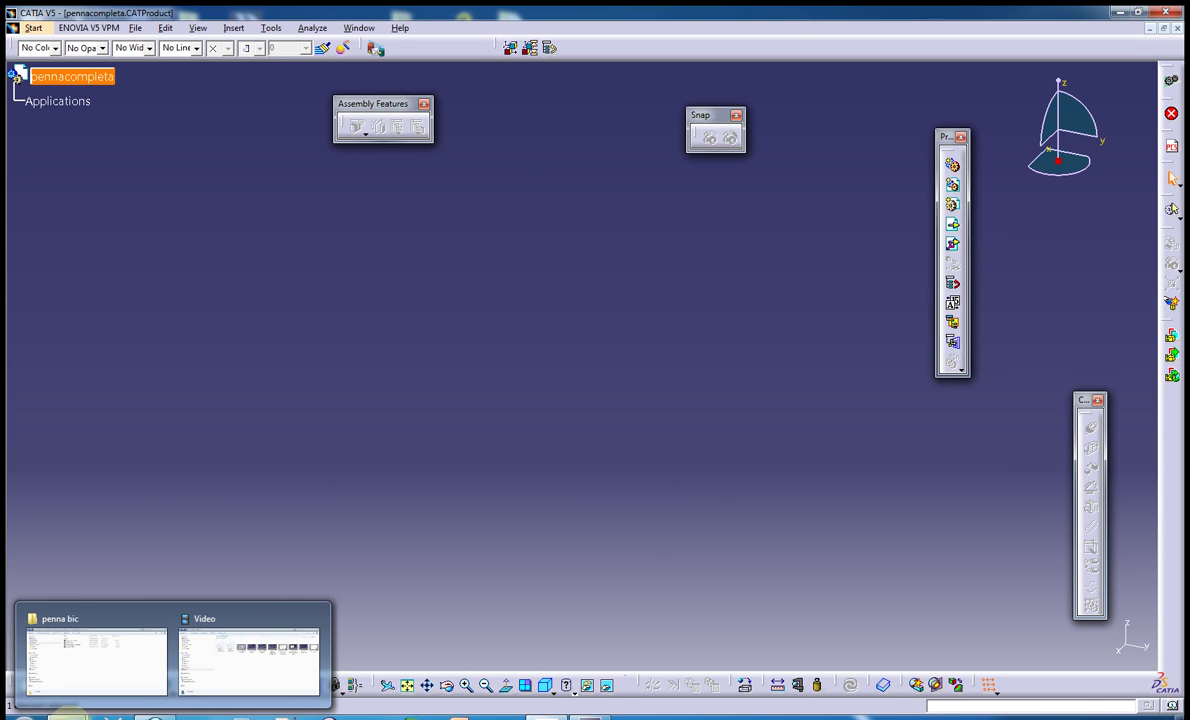
{"action": "left_click", "coordinate": [124, 672]}
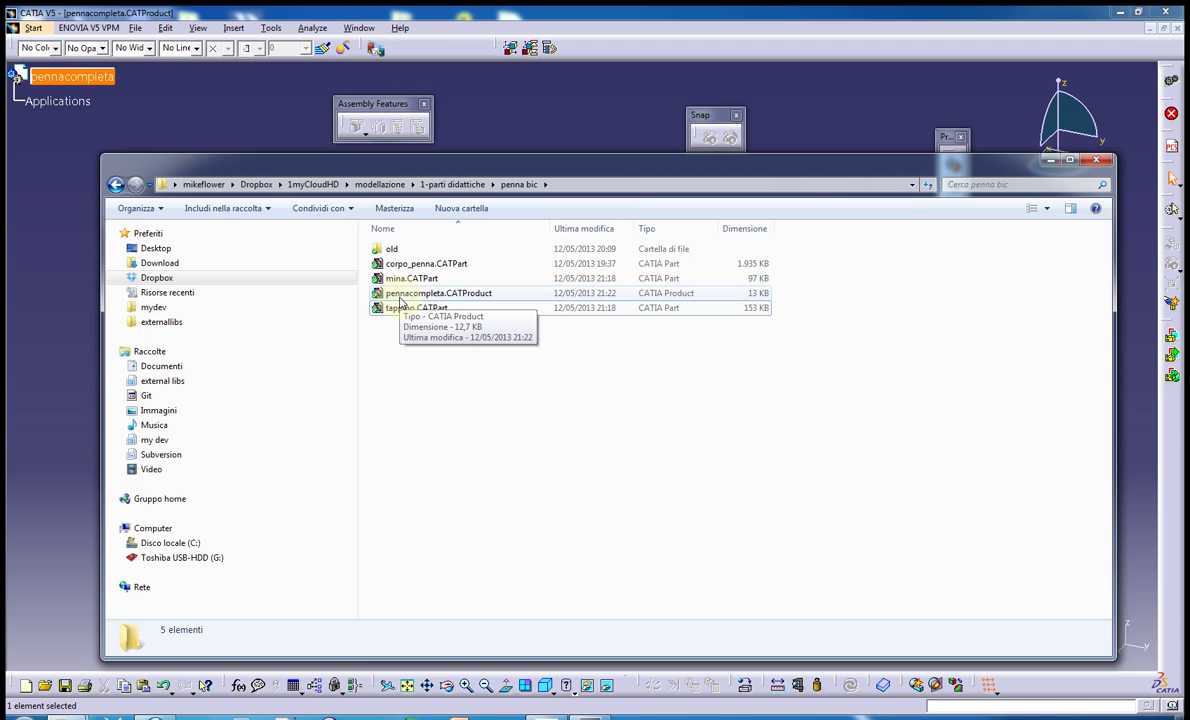
{"action": "left_click", "coordinate": [1047, 160]}
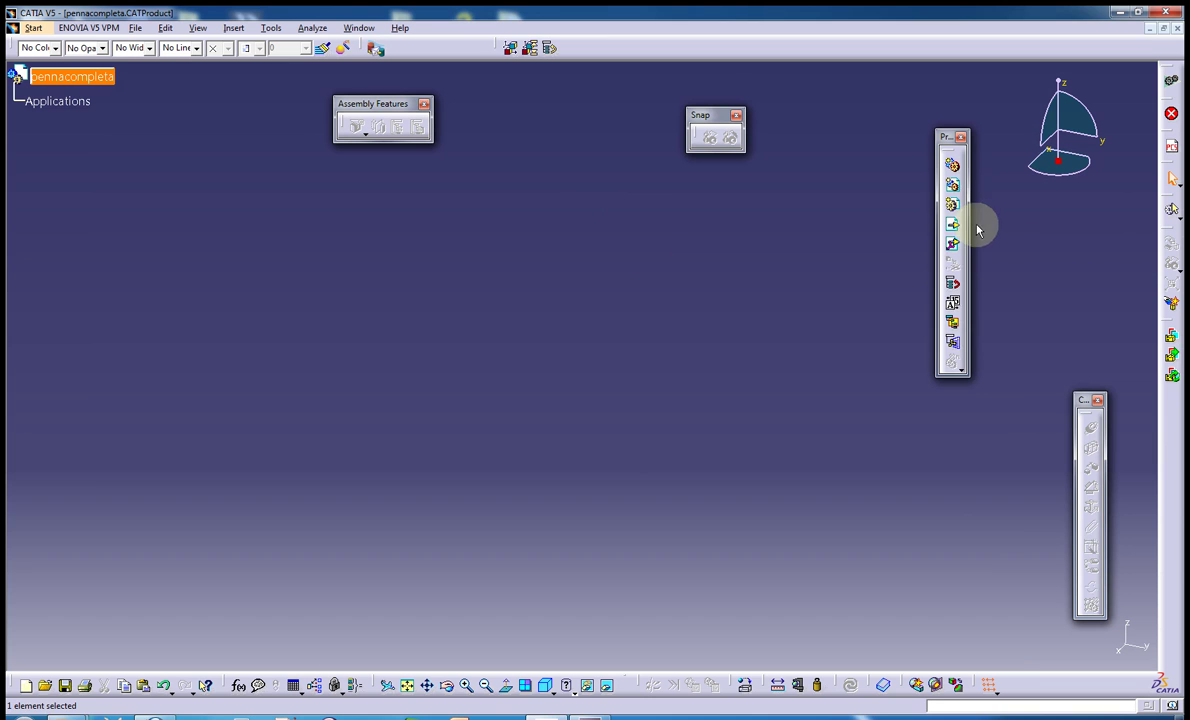
{"action": "left_click", "coordinate": [236, 28]}
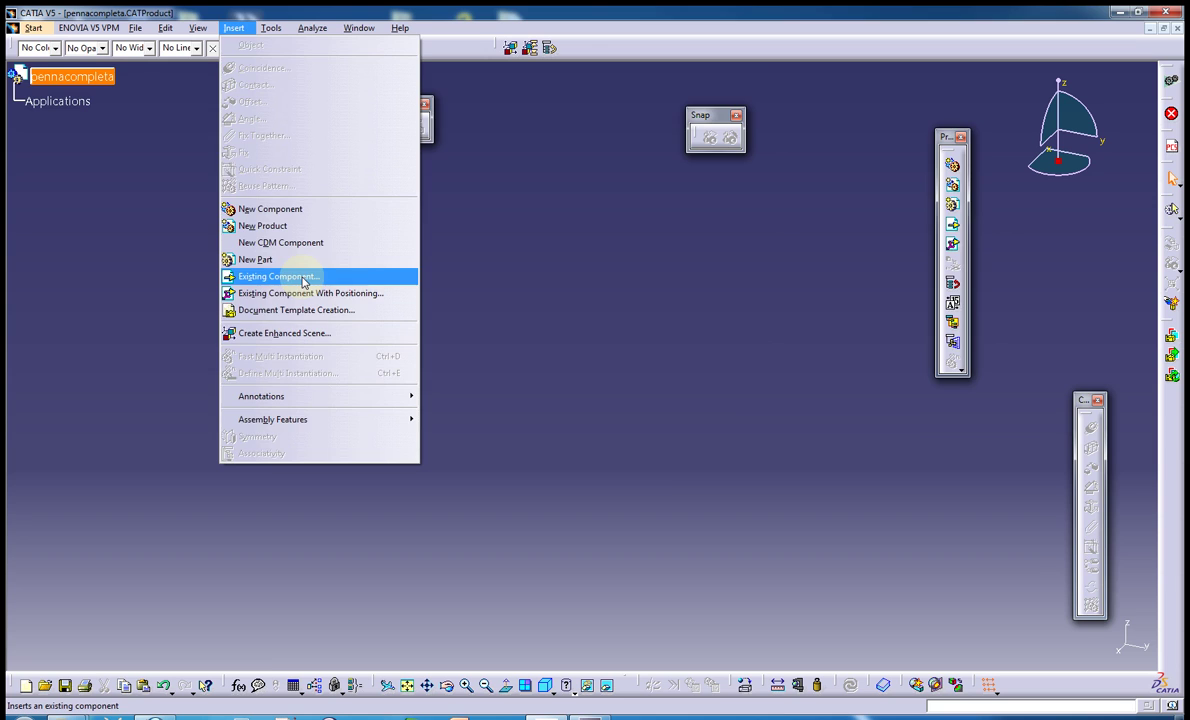
{"action": "left_click", "coordinate": [303, 280]}
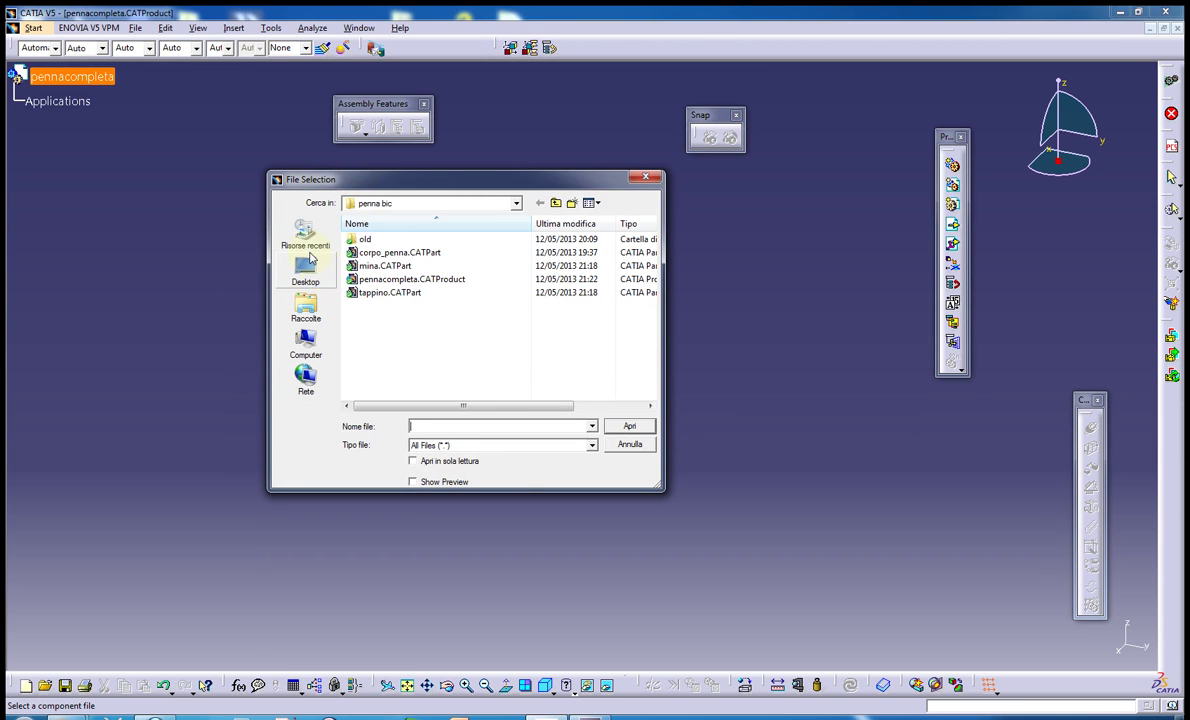
{"action": "left_click", "coordinate": [105, 80]}
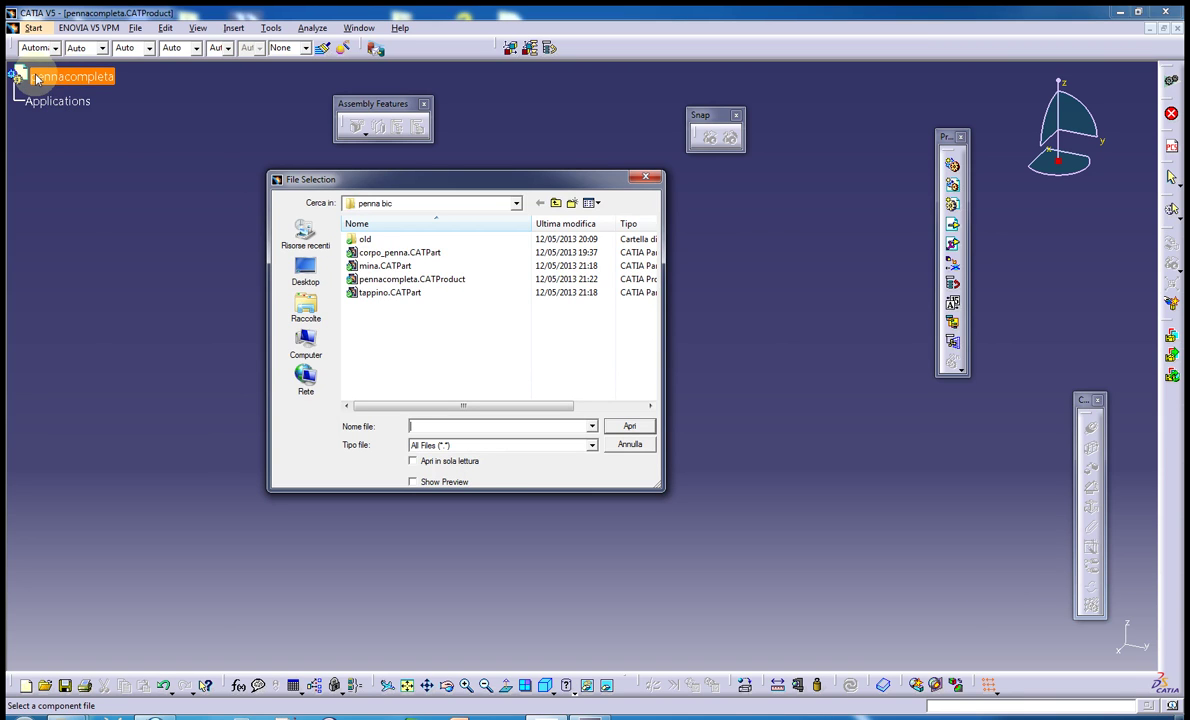
{"action": "left_click", "coordinate": [40, 79]}
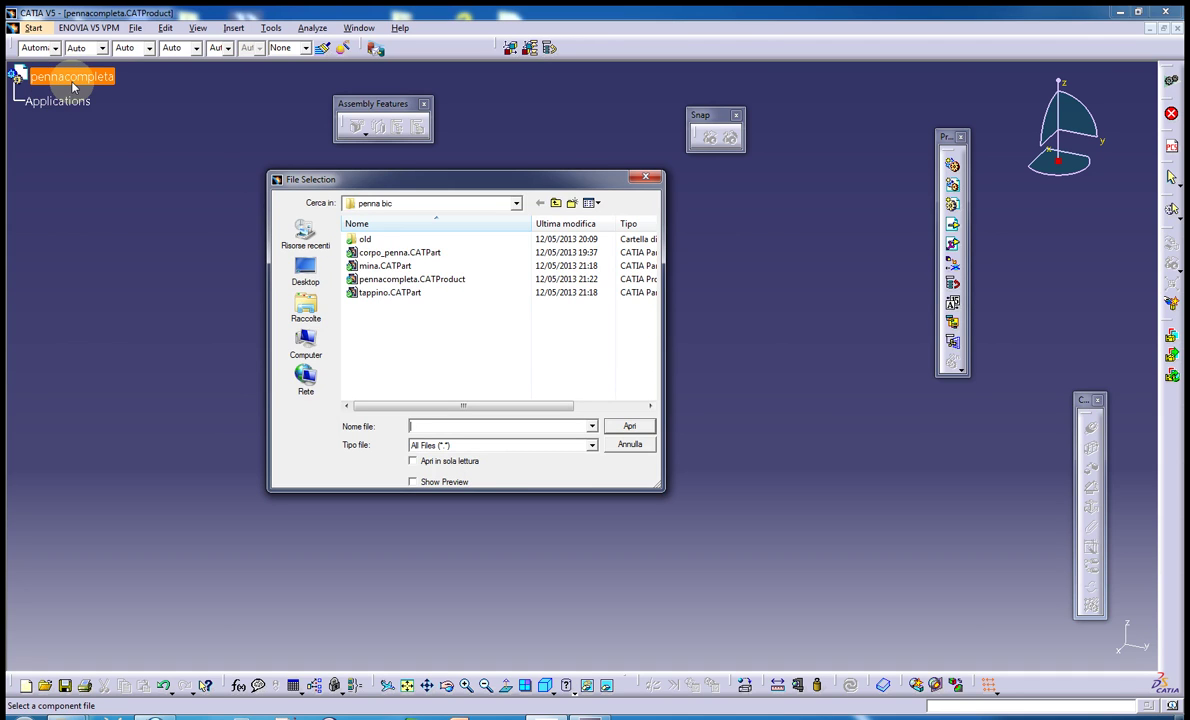
{"action": "left_click", "coordinate": [620, 443]}
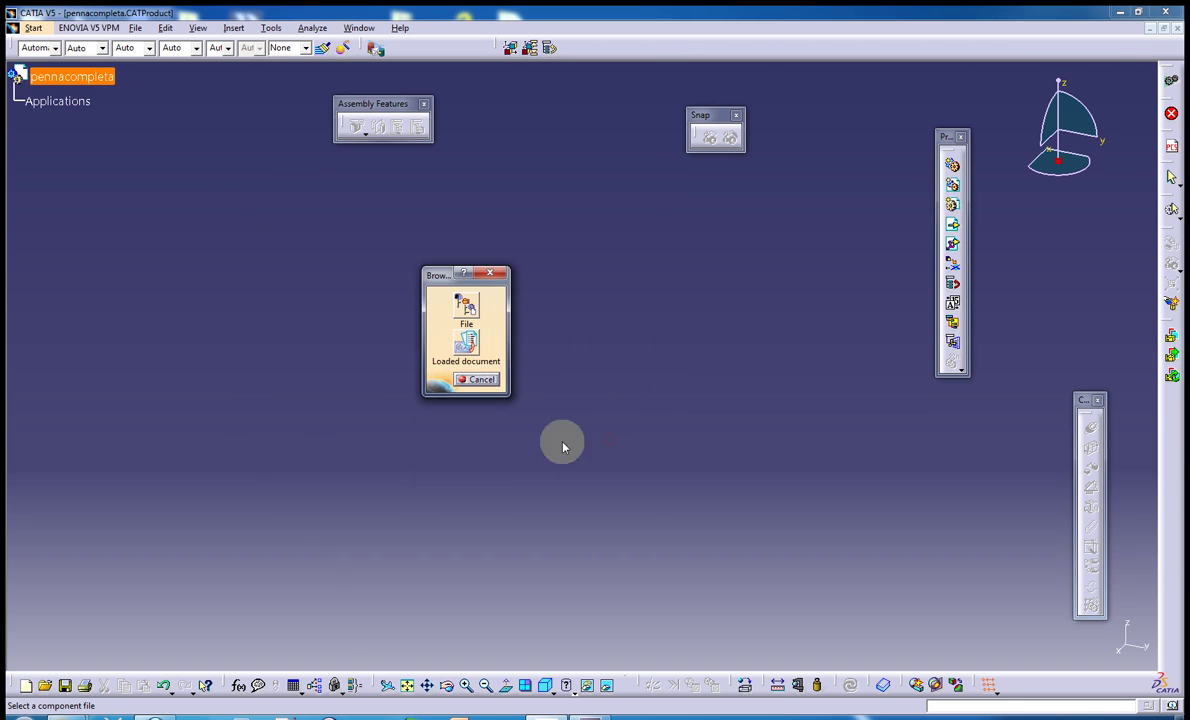
{"action": "left_click", "coordinate": [476, 379]}
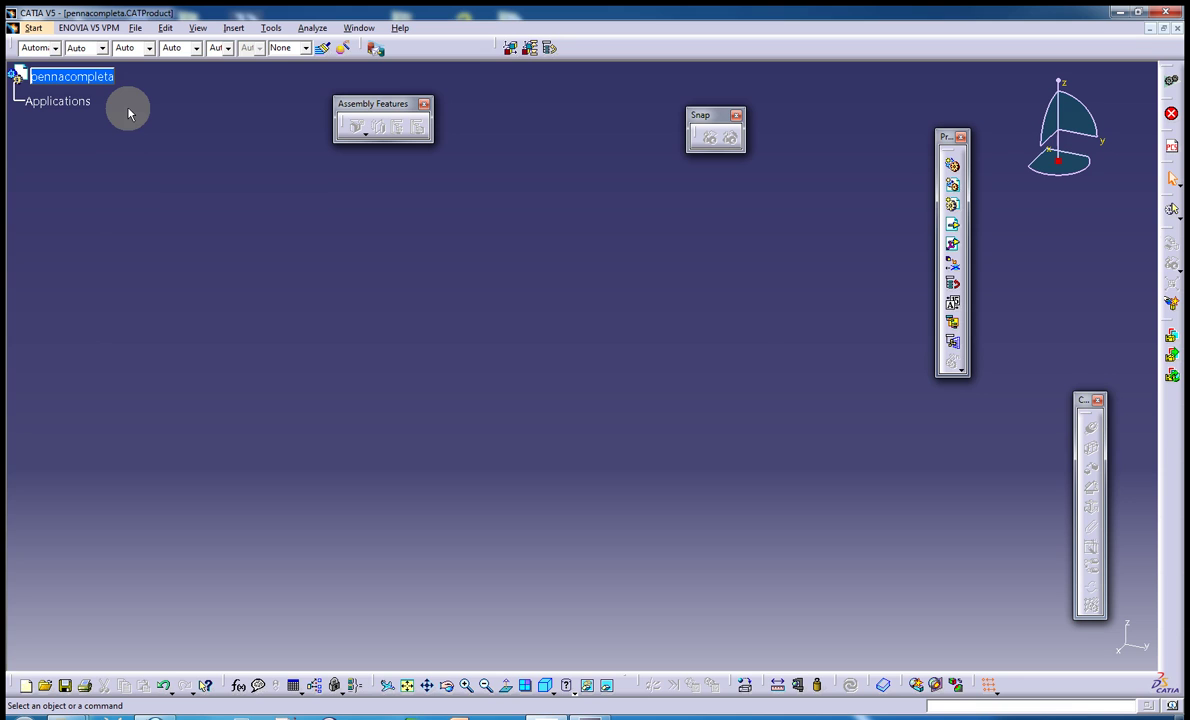
- Insert the existing corpo_penna.CATPart file into the pennacompleta assembly
{"action": "left_click", "coordinate": [233, 27]}
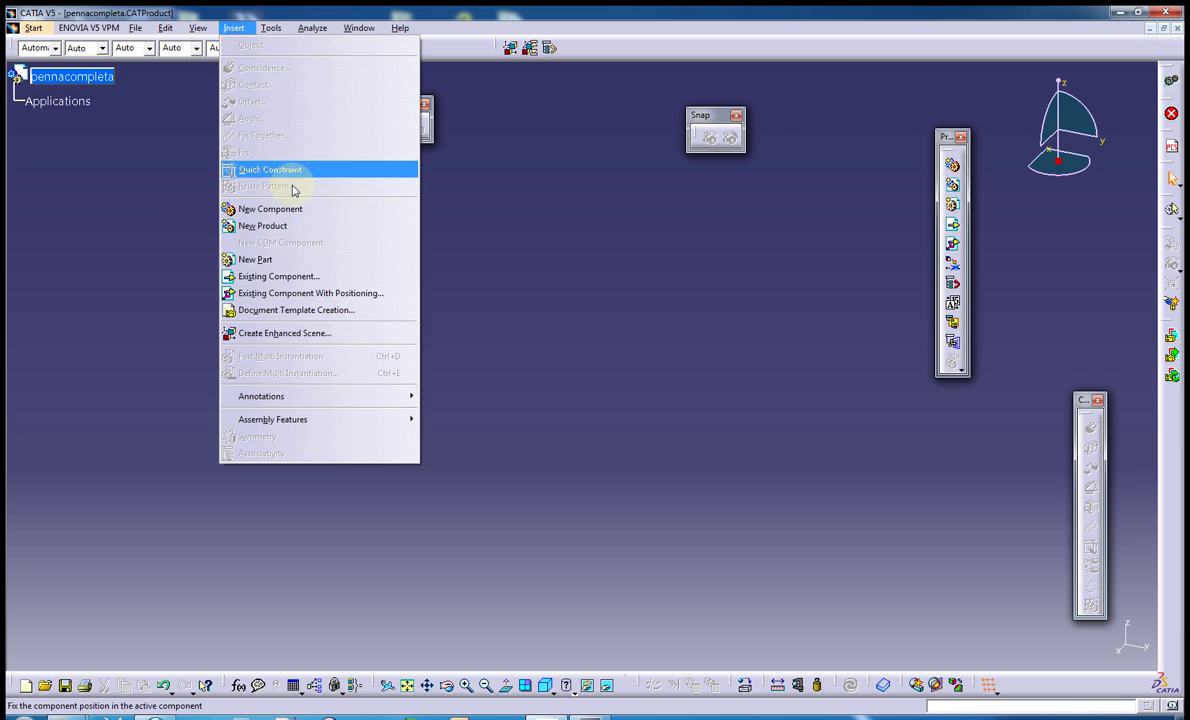
{"action": "left_click", "coordinate": [296, 277]}
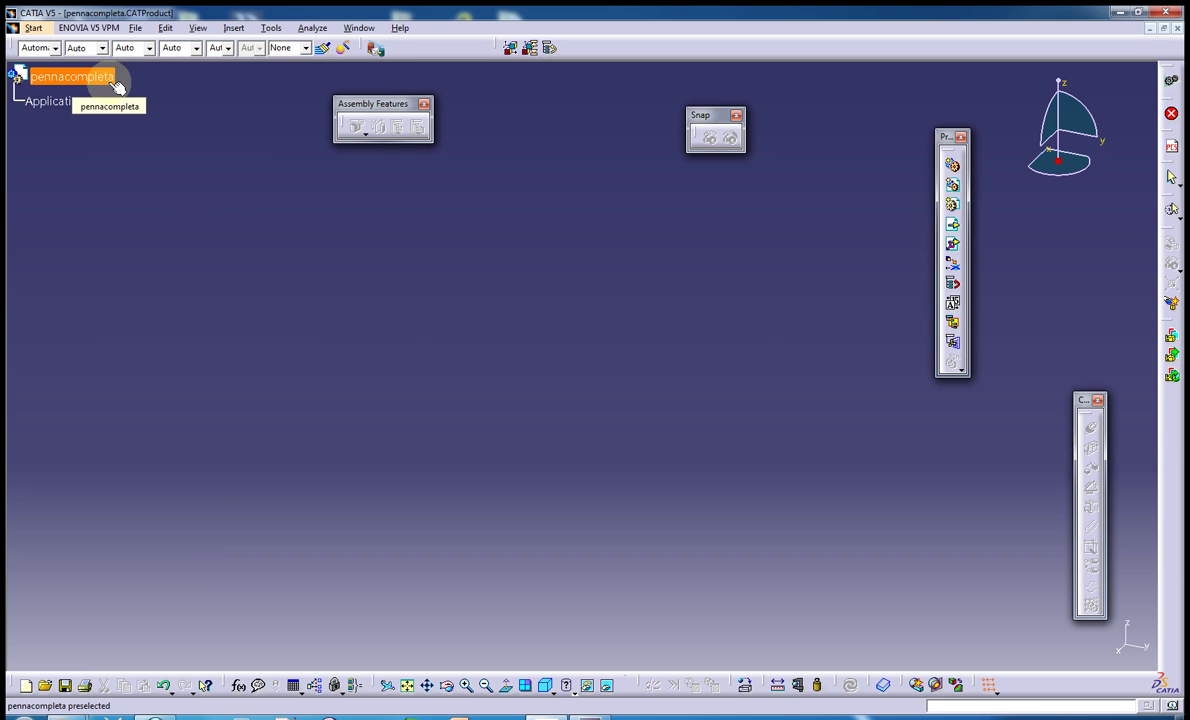
{"action": "left_click", "coordinate": [117, 87]}
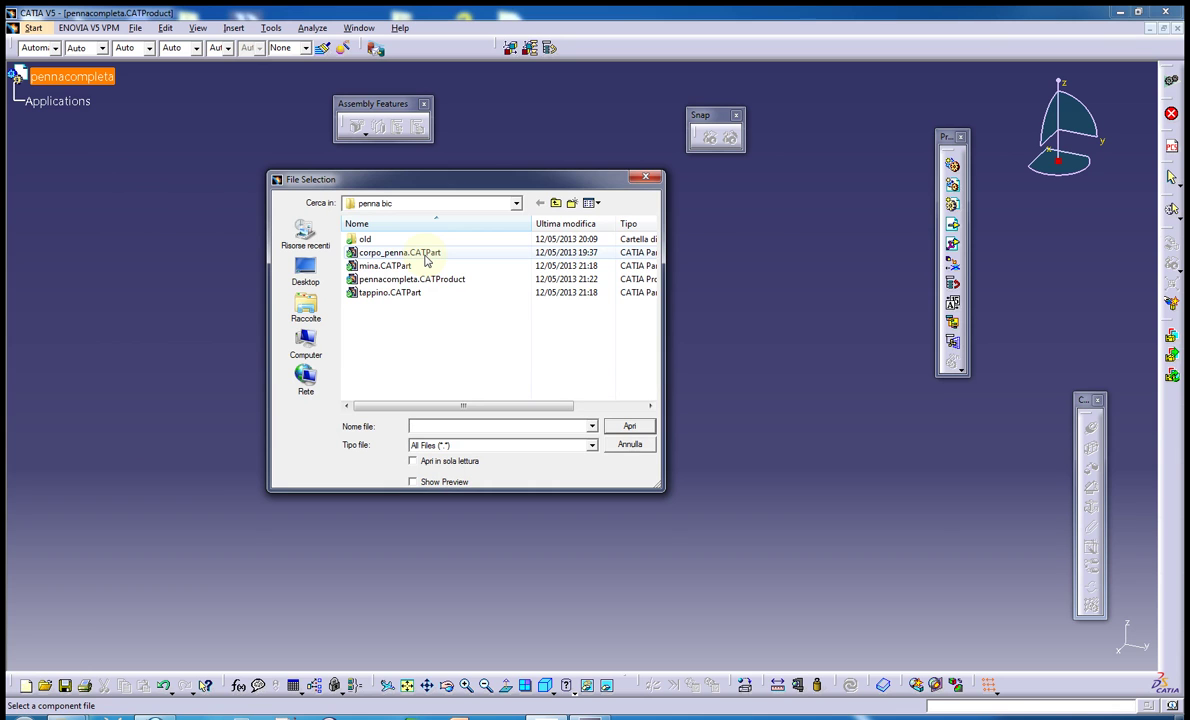
{"action": "left_click", "coordinate": [427, 256]}
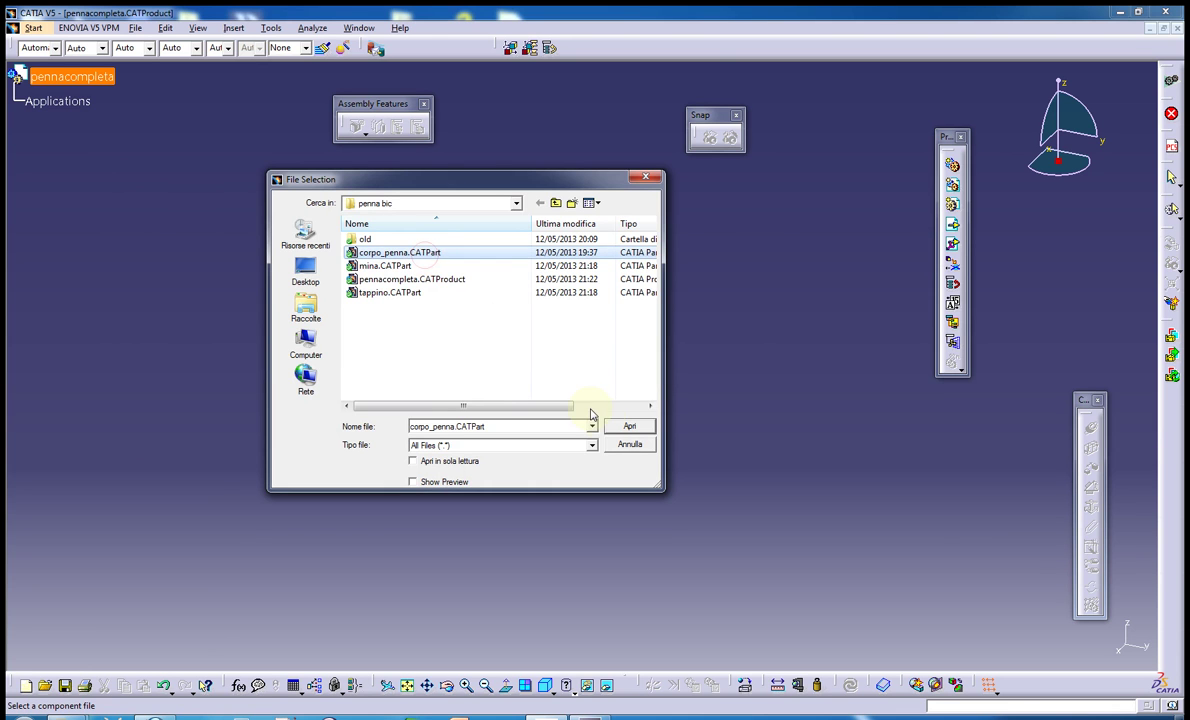
{"action": "left_click", "coordinate": [615, 428]}
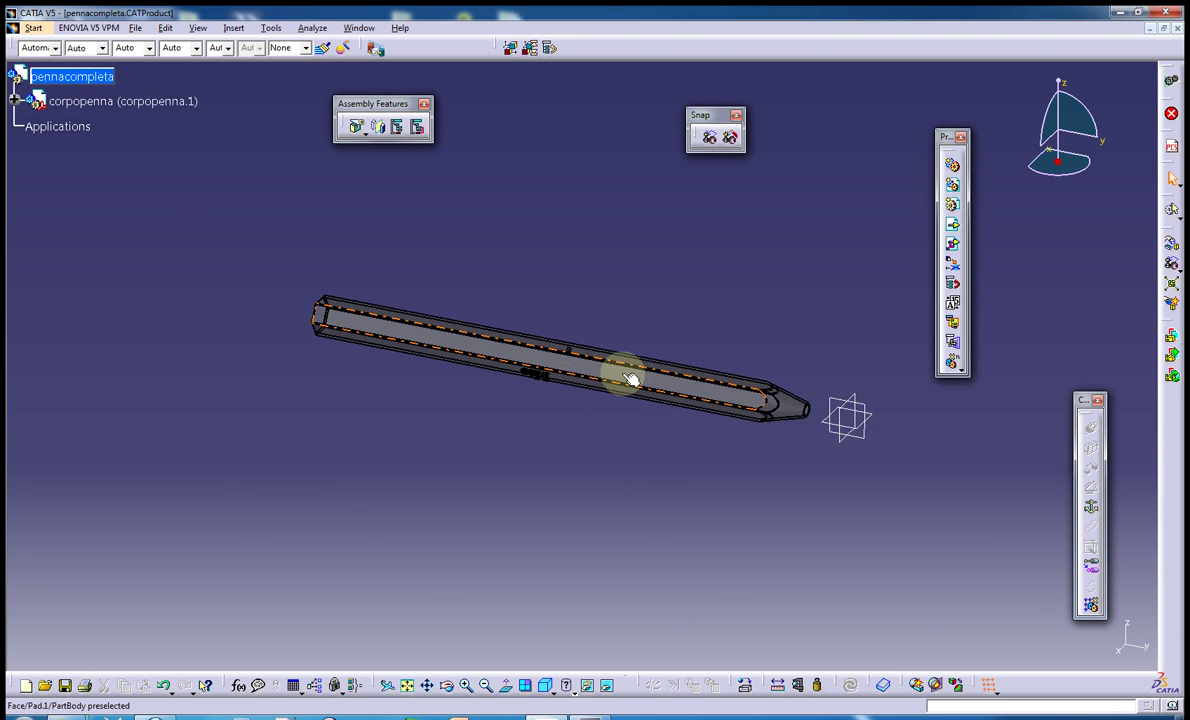
- Orbit the view to inspect the pen body from several sides
{"action": "mouse_move", "coordinate": [619, 372]}
{"action": "middle_mouse_down"}
{"action": "mouse_move", "coordinate": [534, 260]}
{"action": "mouse_move", "coordinate": [247, 345]}
{"action": "mouse_move", "coordinate": [365, 514]}
{"action": "middle_mouse_up"}
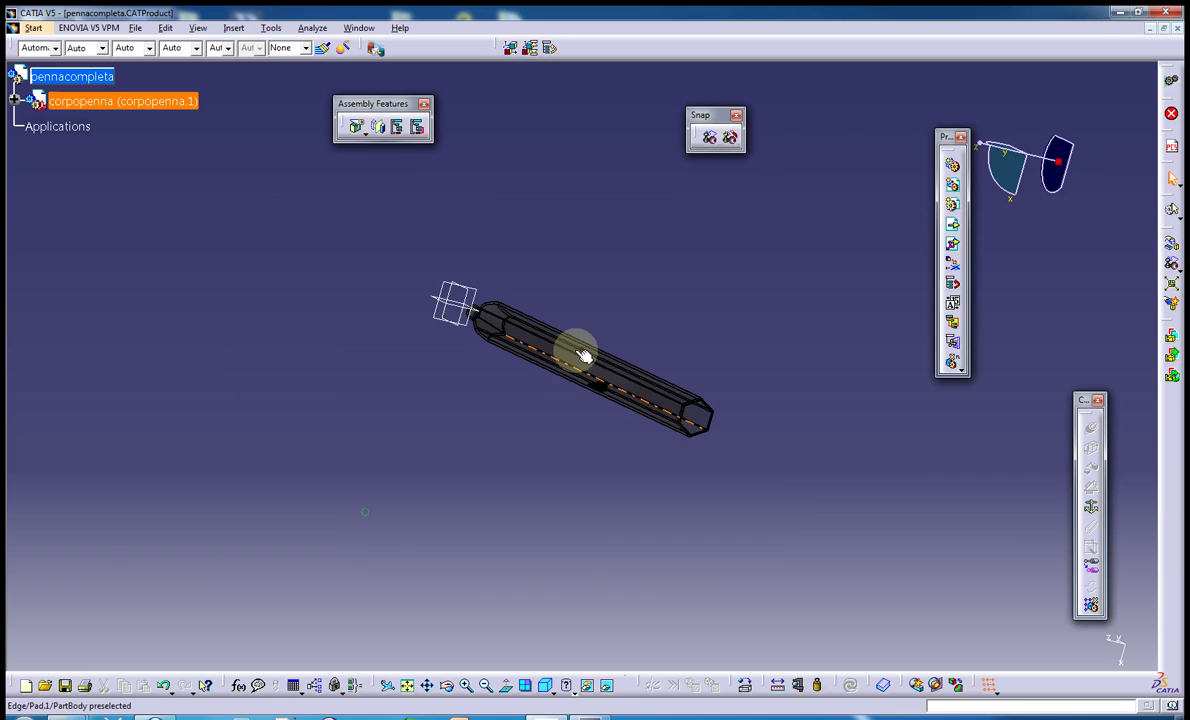
{"action": "mouse_move", "coordinate": [579, 348]}
{"action": "middle_mouse_down"}
{"action": "mouse_move", "coordinate": [465, 417]}
{"action": "mouse_move", "coordinate": [539, 460]}
{"action": "mouse_move", "coordinate": [588, 285]}
{"action": "mouse_move", "coordinate": [547, 199]}
{"action": "mouse_move", "coordinate": [685, 499]}
{"action": "mouse_move", "coordinate": [736, 406]}
{"action": "mouse_move", "coordinate": [740, 510]}
{"action": "mouse_move", "coordinate": [693, 438]}
{"action": "mouse_move", "coordinate": [452, 430]}
{"action": "mouse_move", "coordinate": [466, 541]}
{"action": "middle_mouse_up"}
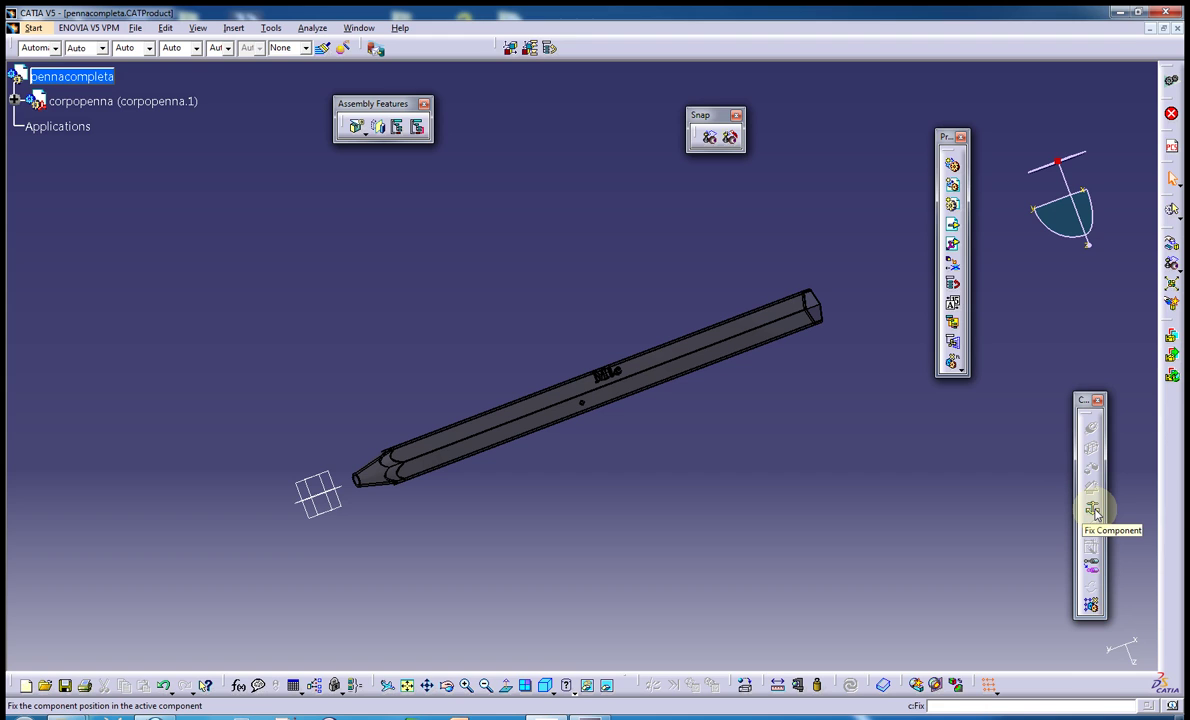
- Fix the pen body in place, then expand corpopenna and copy its corpopenna part
{"action": "left_click", "coordinate": [1093, 508]}
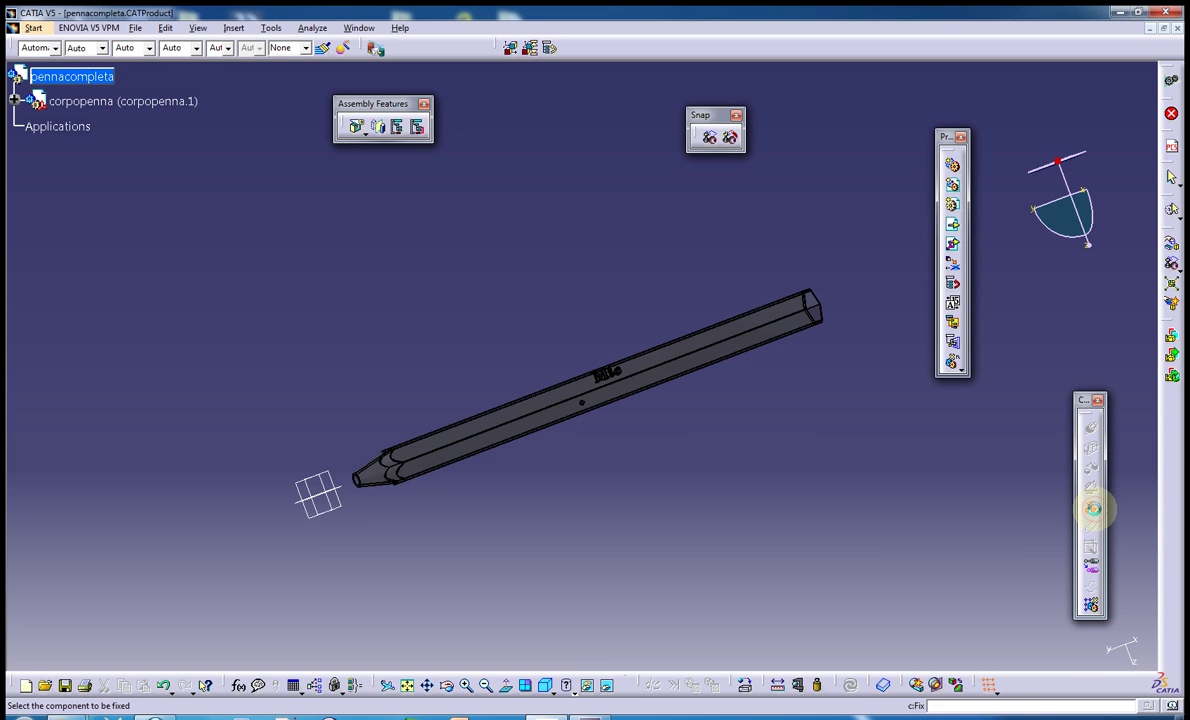
{"action": "left_click", "coordinate": [700, 362]}
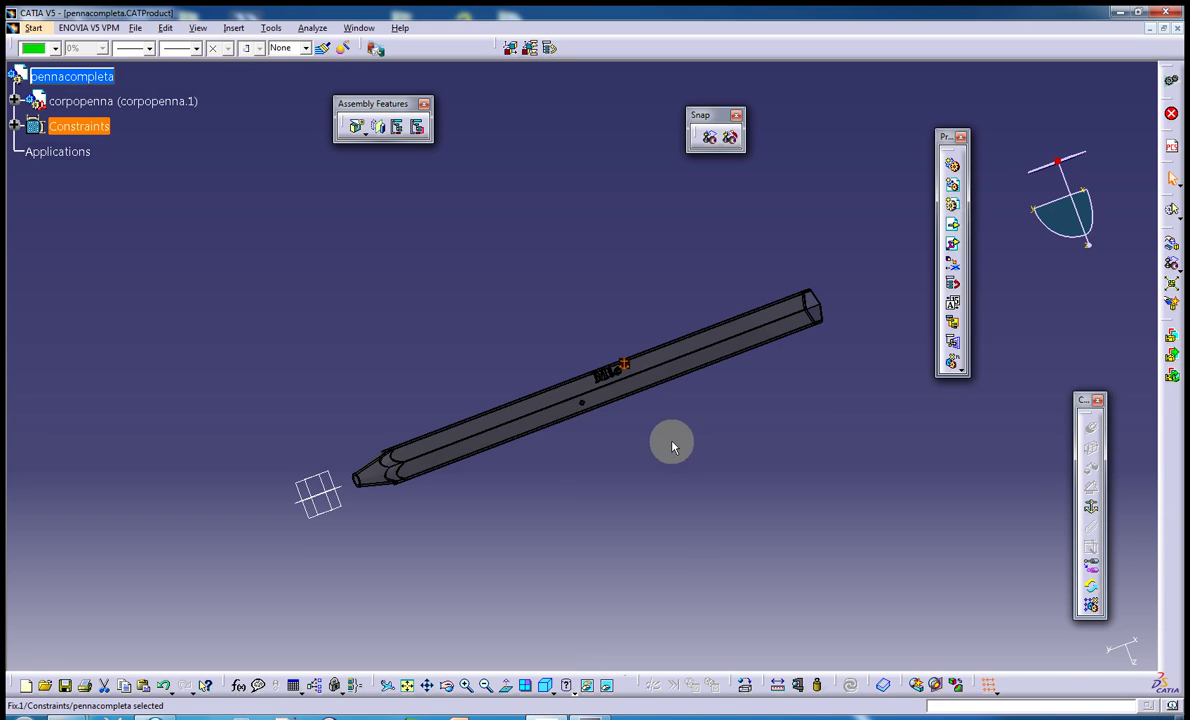
{"action": "left_click", "coordinate": [14, 101]}
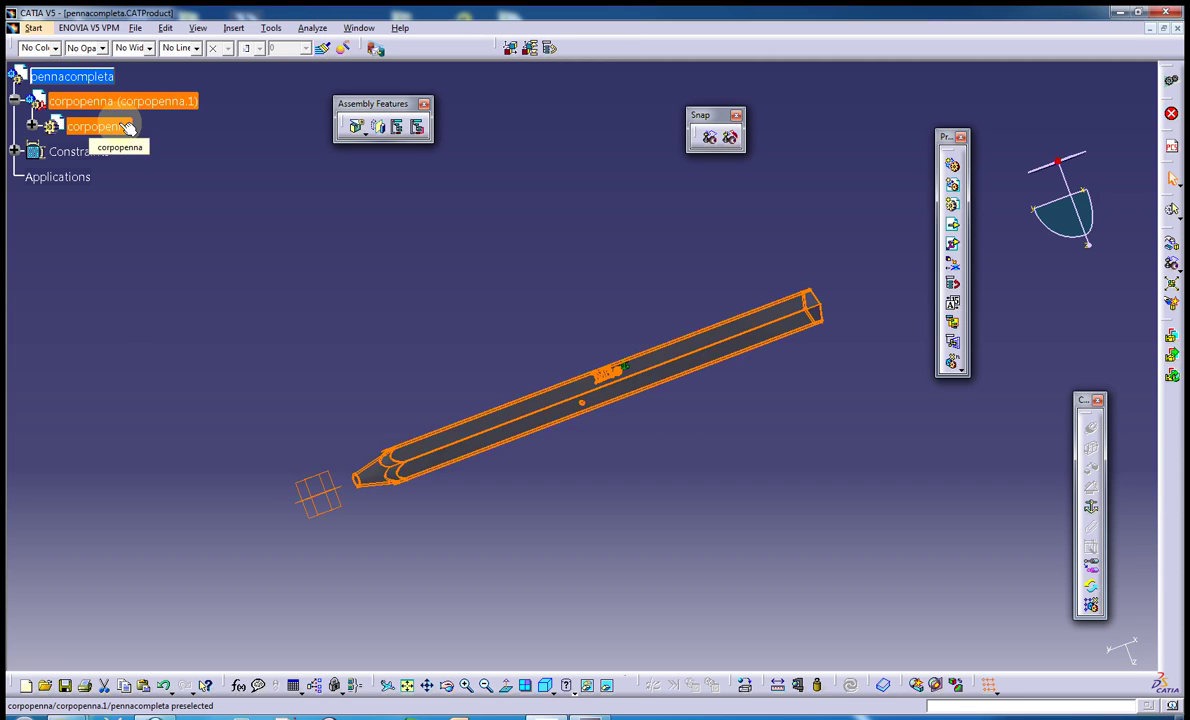
{"action": "left_click", "coordinate": [128, 128]}
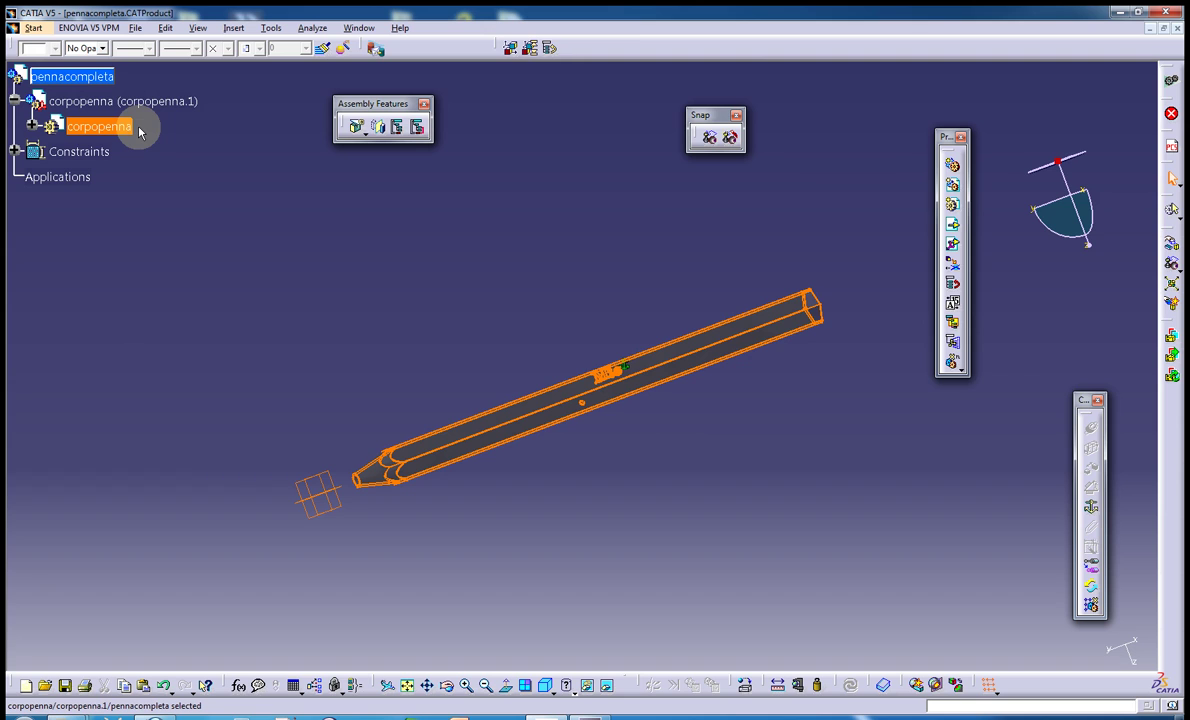
{"action": "key", "text": "Escape"}
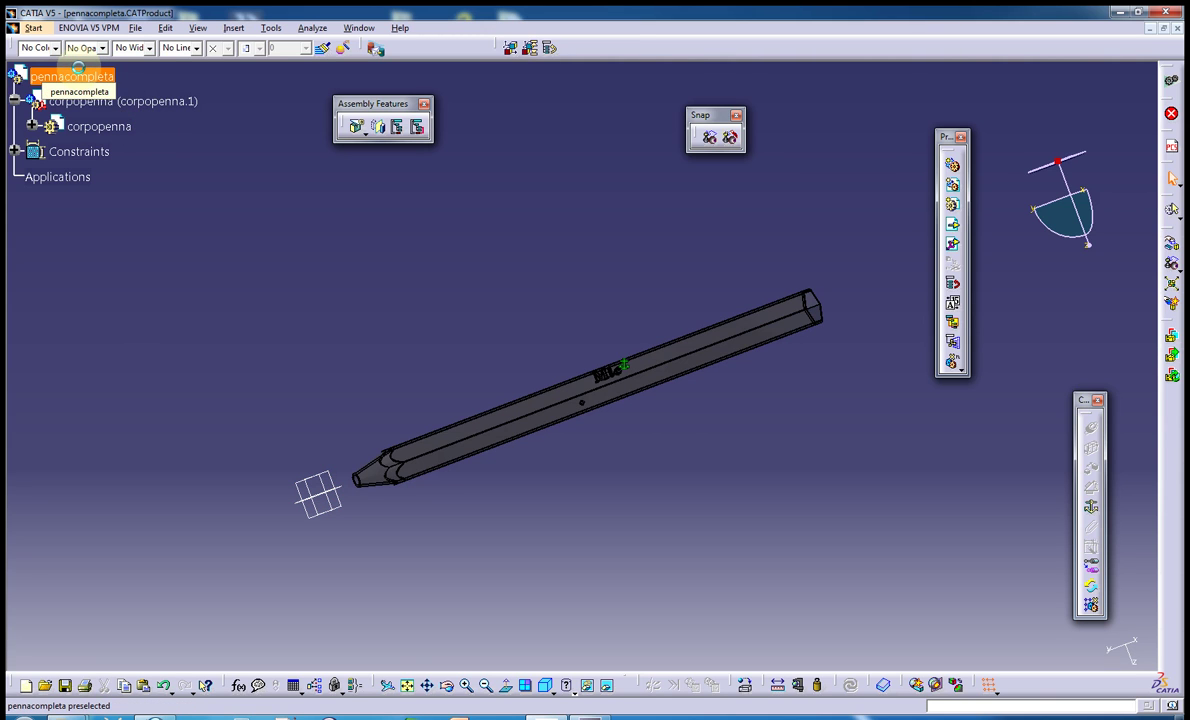
- Paste a second pen body, corpopenna.2, into pennacompleta and expand it
{"action": "left_click", "coordinate": [72, 76]}
{"action": "key", "text": "ctrl+v"}
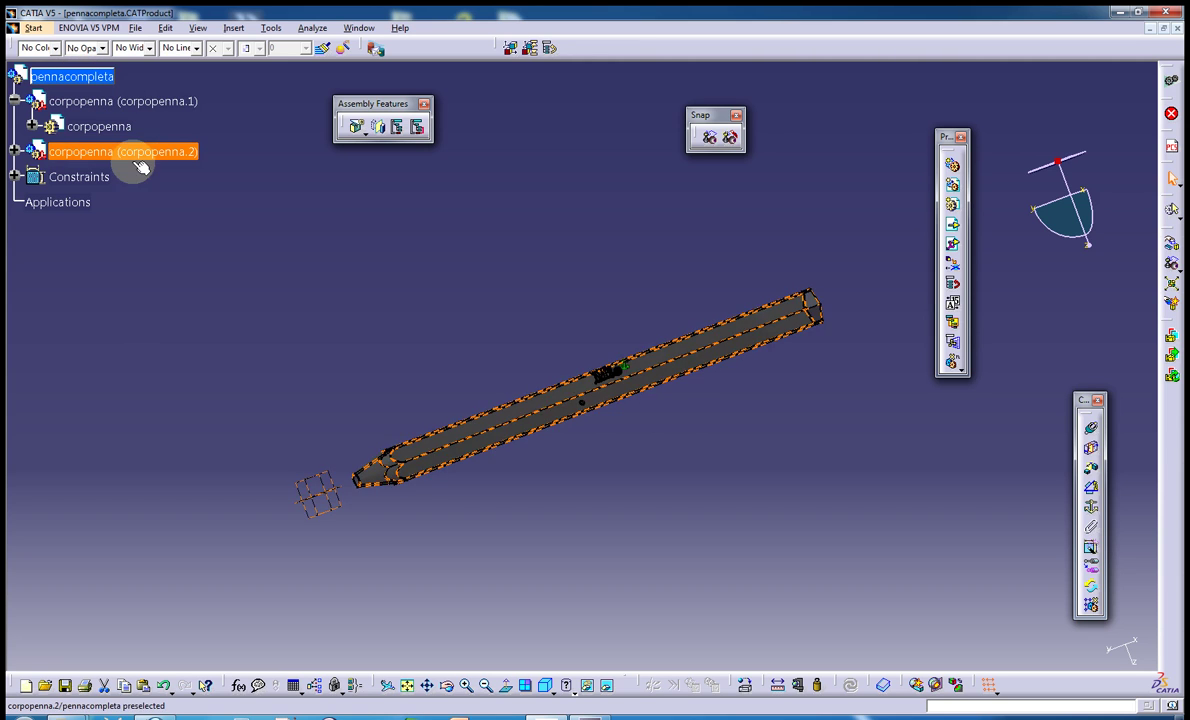
{"action": "left_click", "coordinate": [15, 151]}
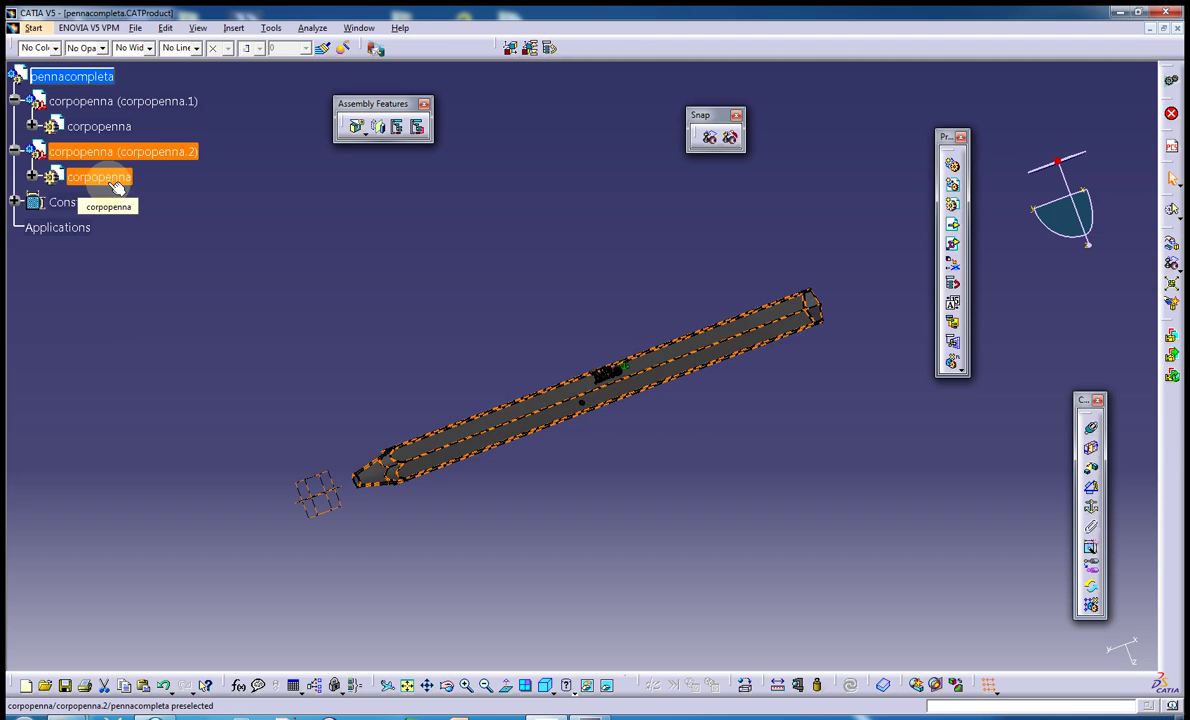
- Highlight the pasted pen body and expand Constraints to show Fix.1
{"action": "left_click", "coordinate": [139, 153]}
{"action": "left_click", "coordinate": [191, 152]}
{"action": "left_click", "coordinate": [207, 156]}
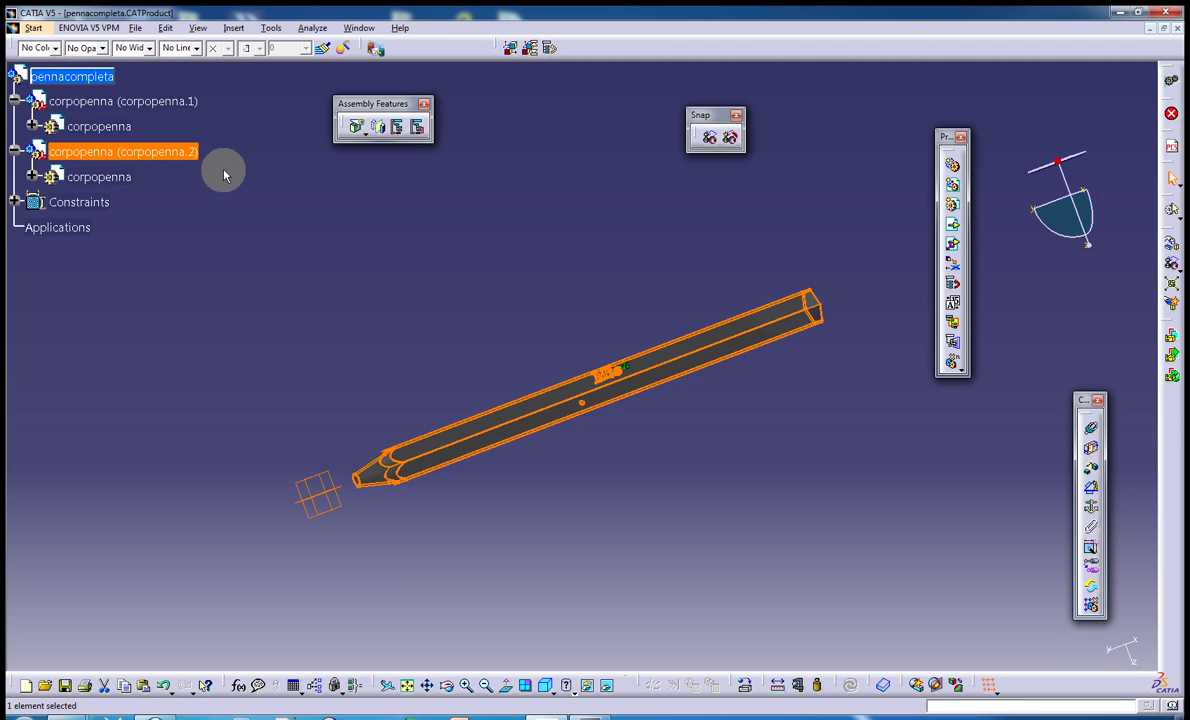
{"action": "left_click", "coordinate": [205, 162]}
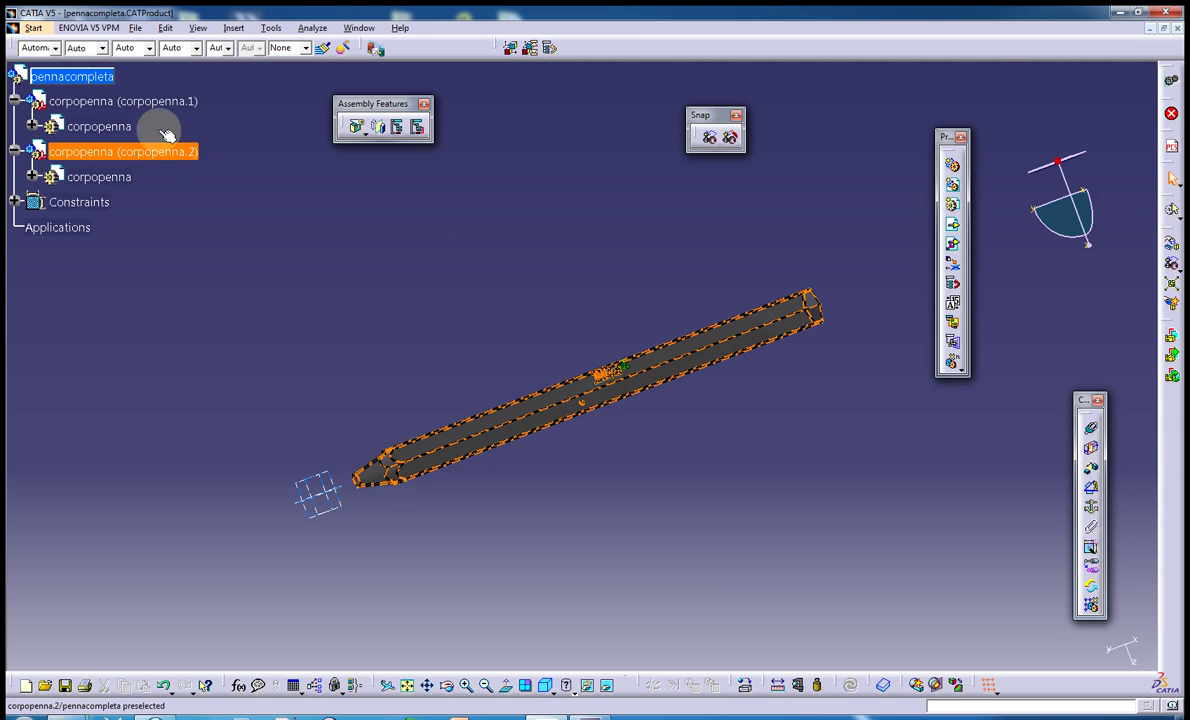
{"action": "left_click", "coordinate": [147, 163]}
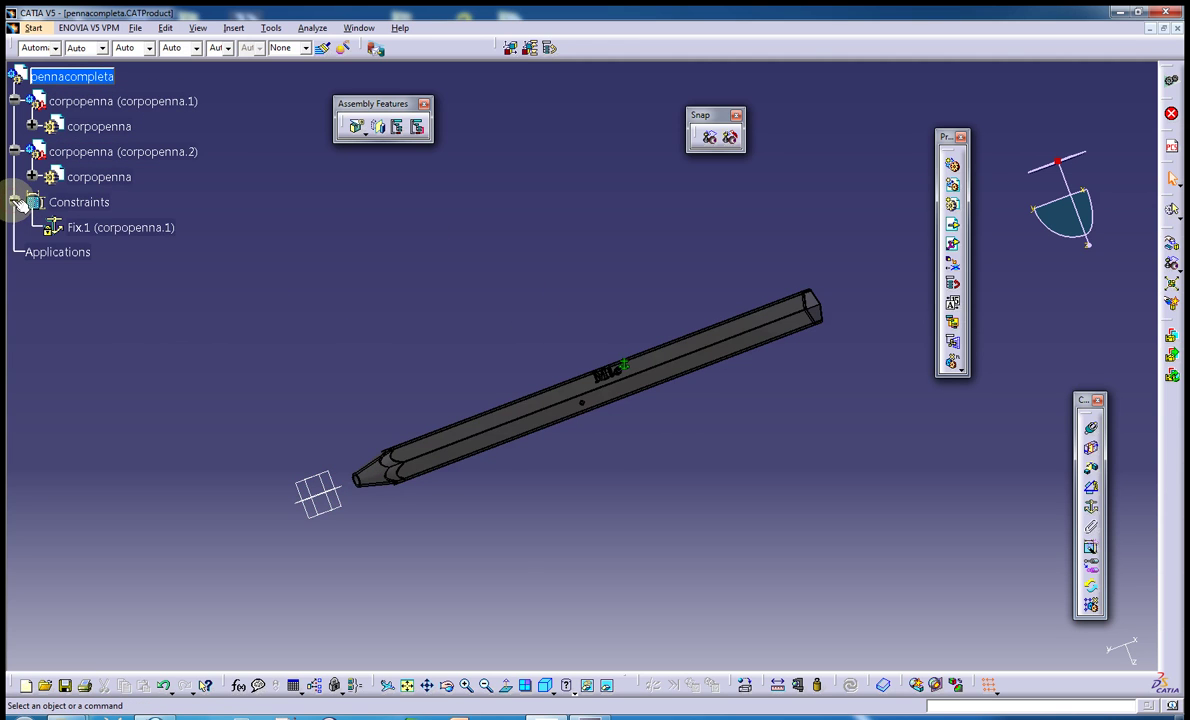
- Set the compass to Snap Automatically to Selected Object
{"action": "left_click", "coordinate": [140, 230]}
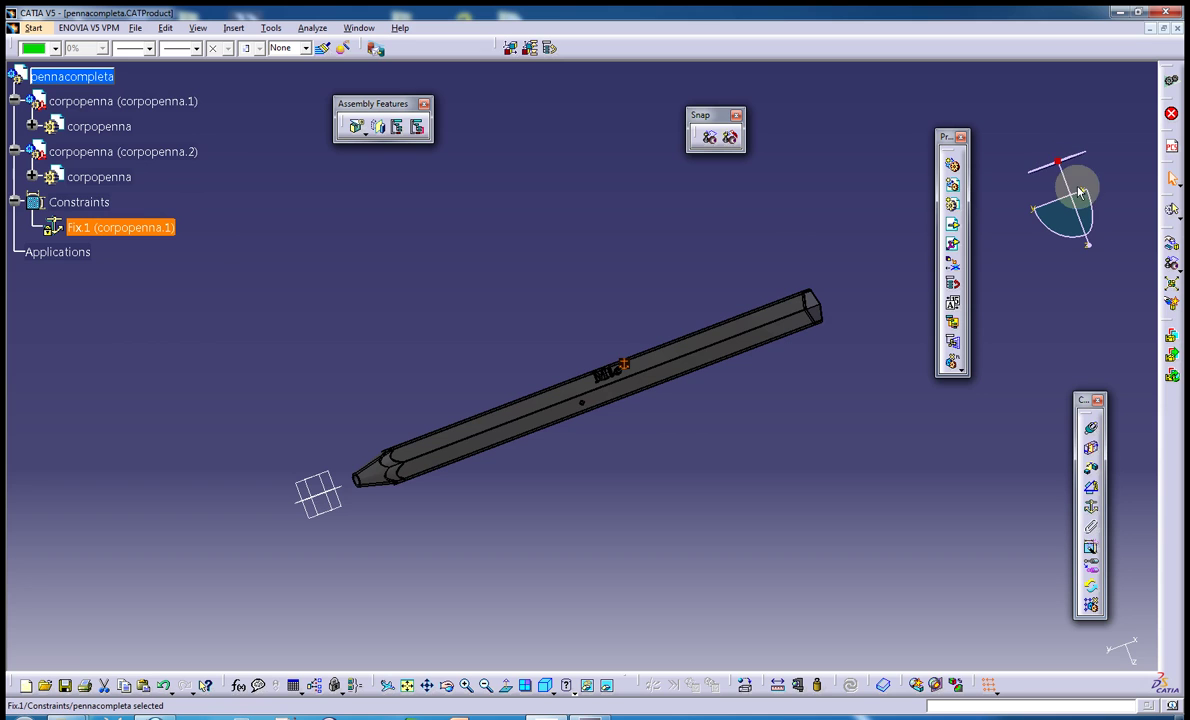
{"action": "mouse_move", "coordinate": [1093, 215]}
{"action": "left_mouse_down"}
{"action": "mouse_move", "coordinate": [1100, 207]}
{"action": "mouse_move", "coordinate": [1050, 207]}
{"action": "mouse_move", "coordinate": [1062, 203]}
{"action": "left_mouse_up"}
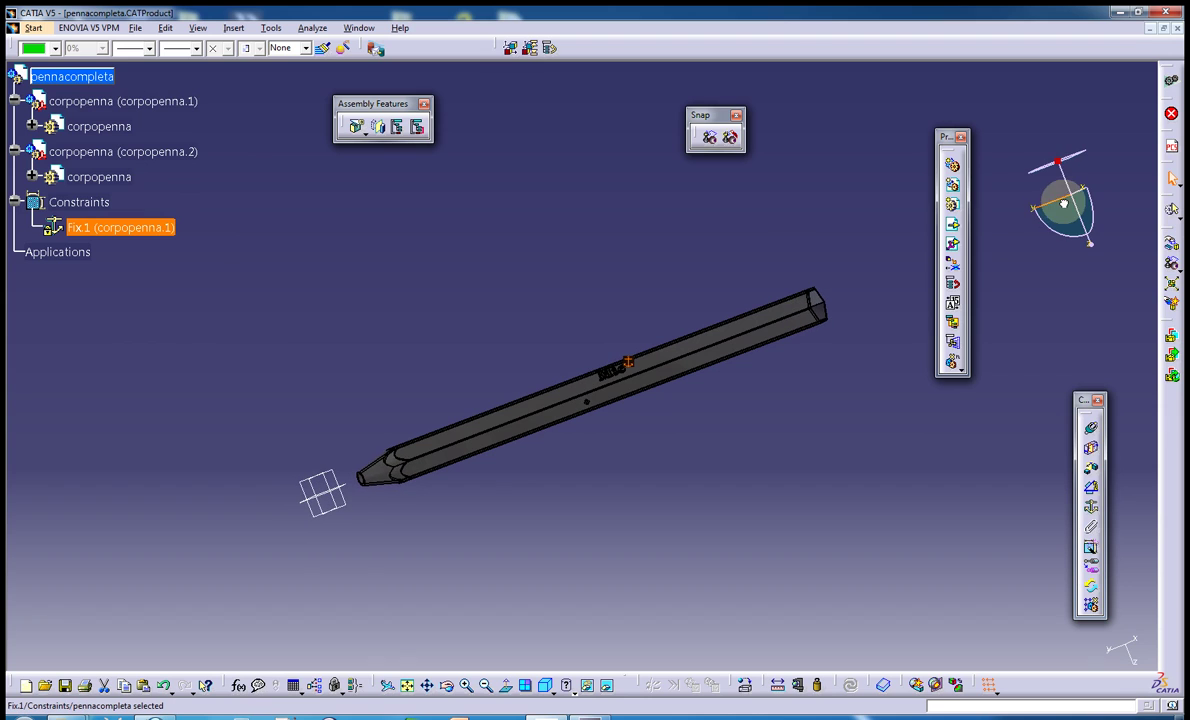
{"action": "right_click", "coordinate": [1060, 166]}
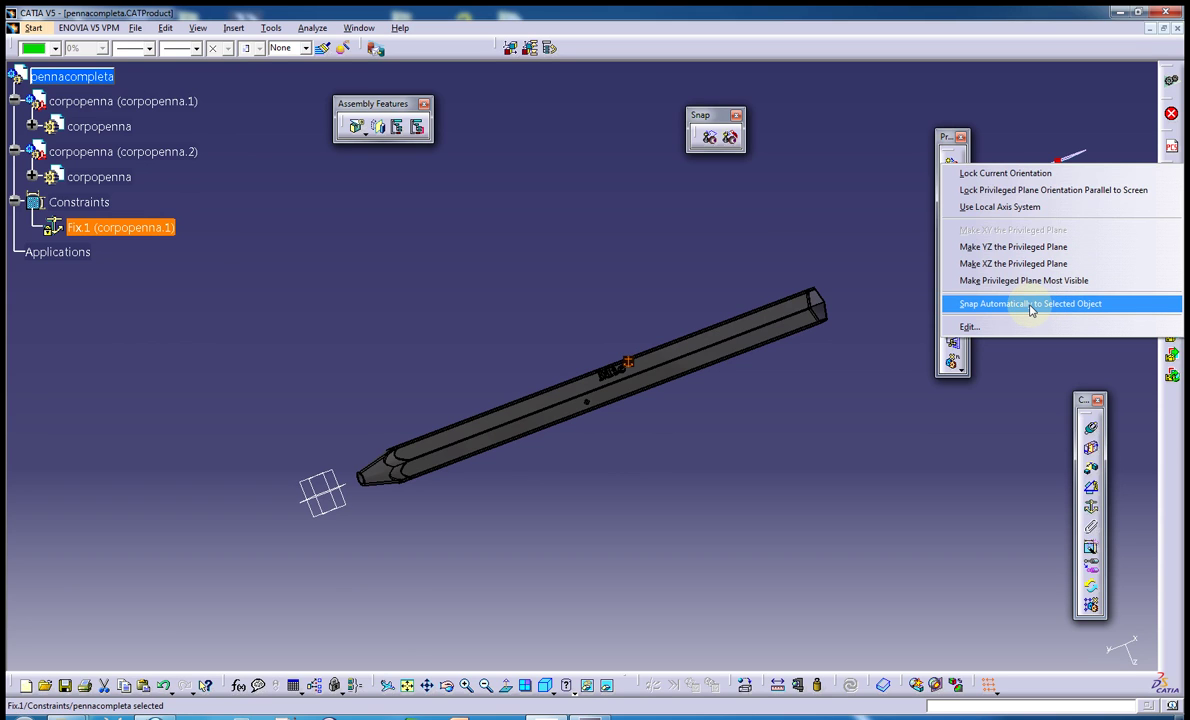
{"action": "left_click", "coordinate": [1031, 304]}
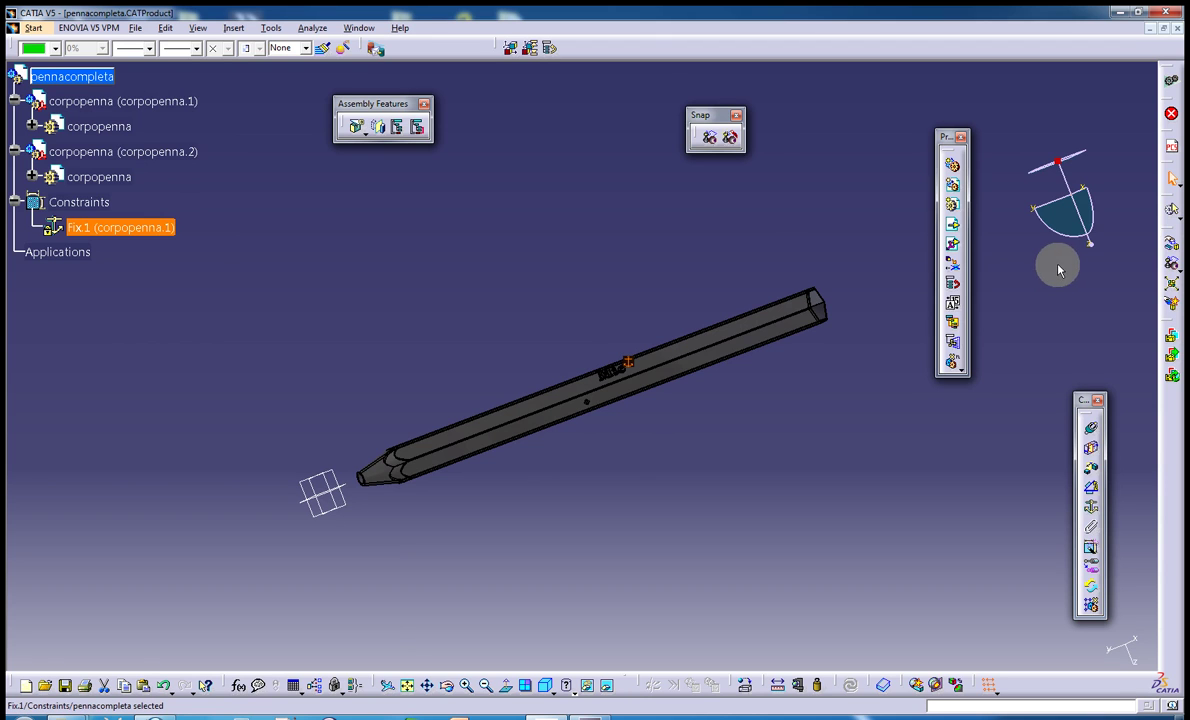
- Drag corpopenna.2 with the compass so it lies beside the original pen
{"action": "left_click", "coordinate": [152, 152]}
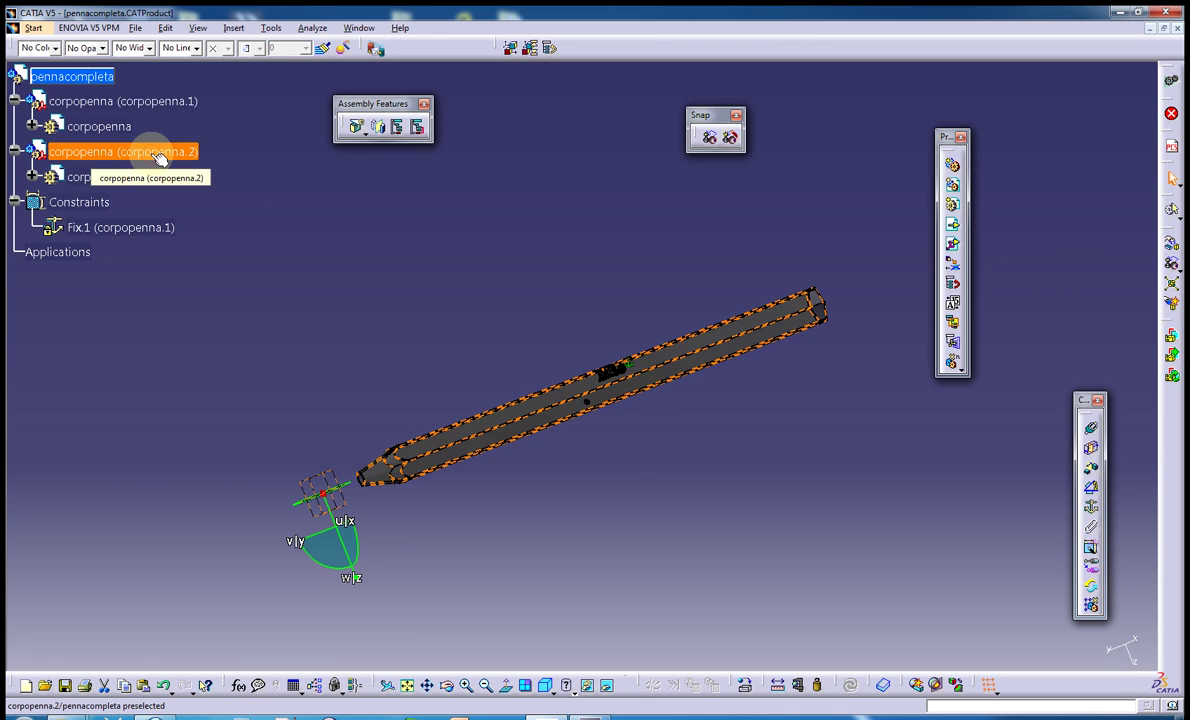
{"action": "left_click", "coordinate": [158, 160]}
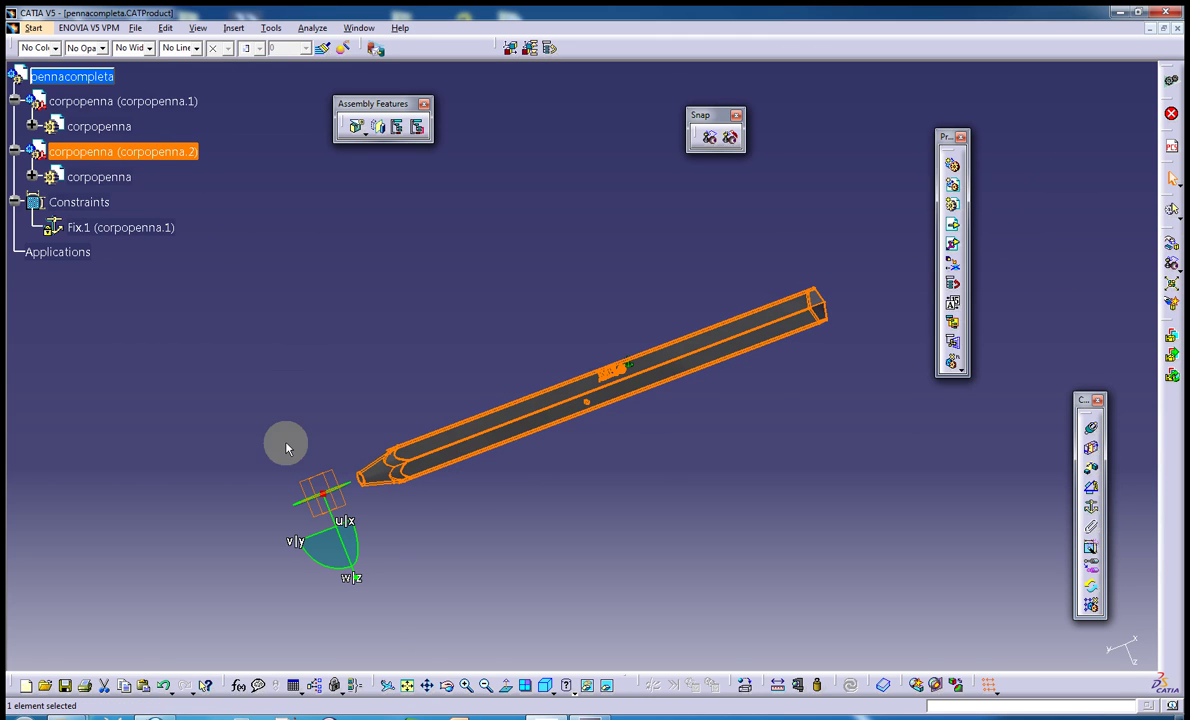
{"action": "left_click_drag", "start_coordinate": [308, 500], "coordinate": [198, 523]}
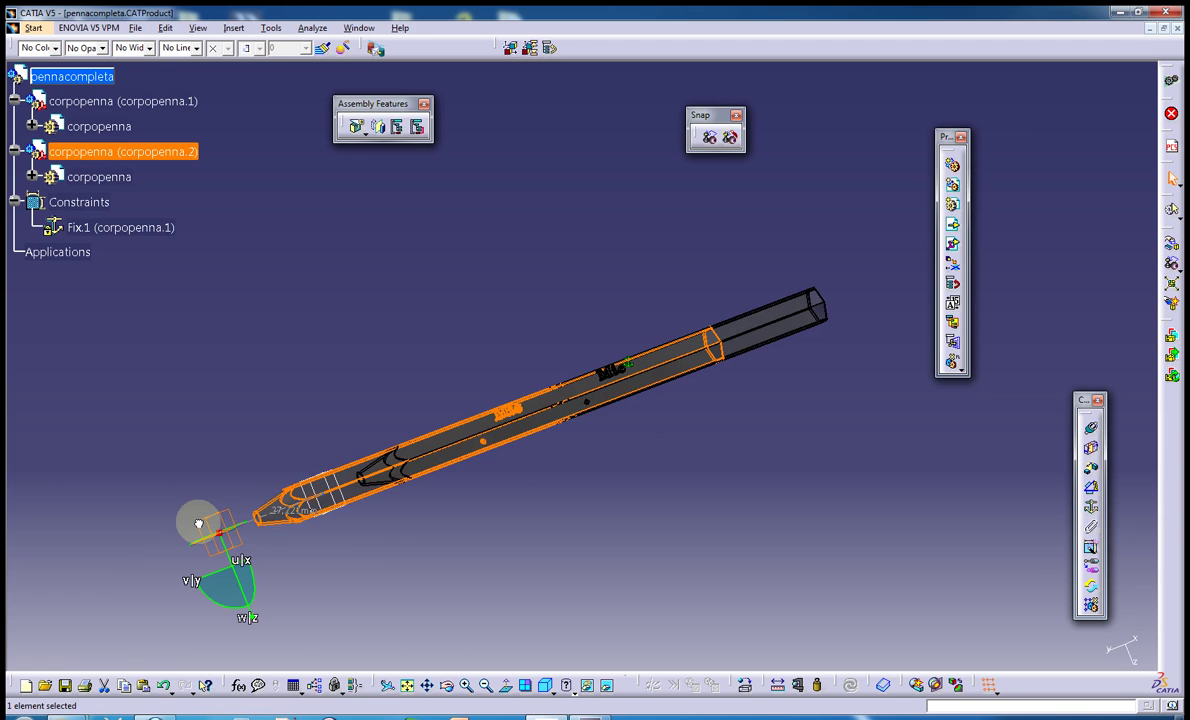
{"action": "left_click_drag", "start_coordinate": [198, 523], "coordinate": [270, 648]}
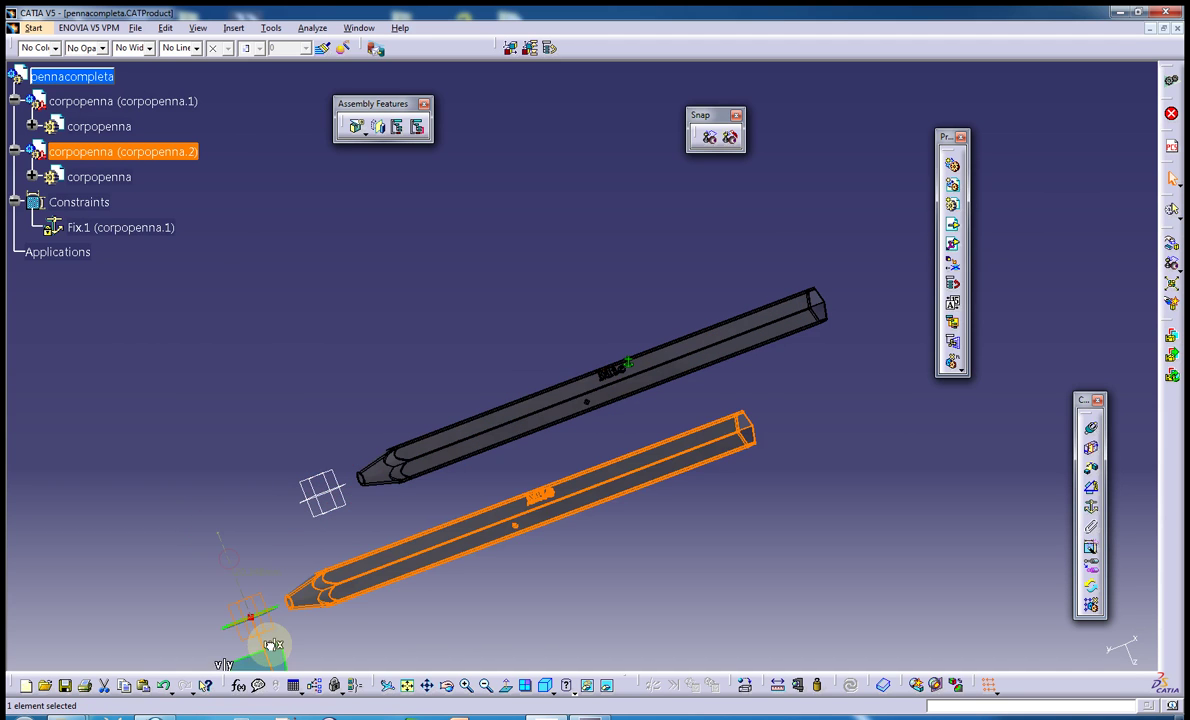
{"action": "mouse_move", "coordinate": [531, 505]}
{"action": "middle_mouse_down"}
{"action": "mouse_move", "coordinate": [650, 571]}
{"action": "mouse_move", "coordinate": [645, 488]}
{"action": "mouse_move", "coordinate": [539, 529]}
{"action": "mouse_move", "coordinate": [598, 449]}
{"action": "mouse_move", "coordinate": [550, 518]}
{"action": "mouse_move", "coordinate": [637, 430]}
{"action": "mouse_move", "coordinate": [545, 457]}
{"action": "middle_mouse_up"}
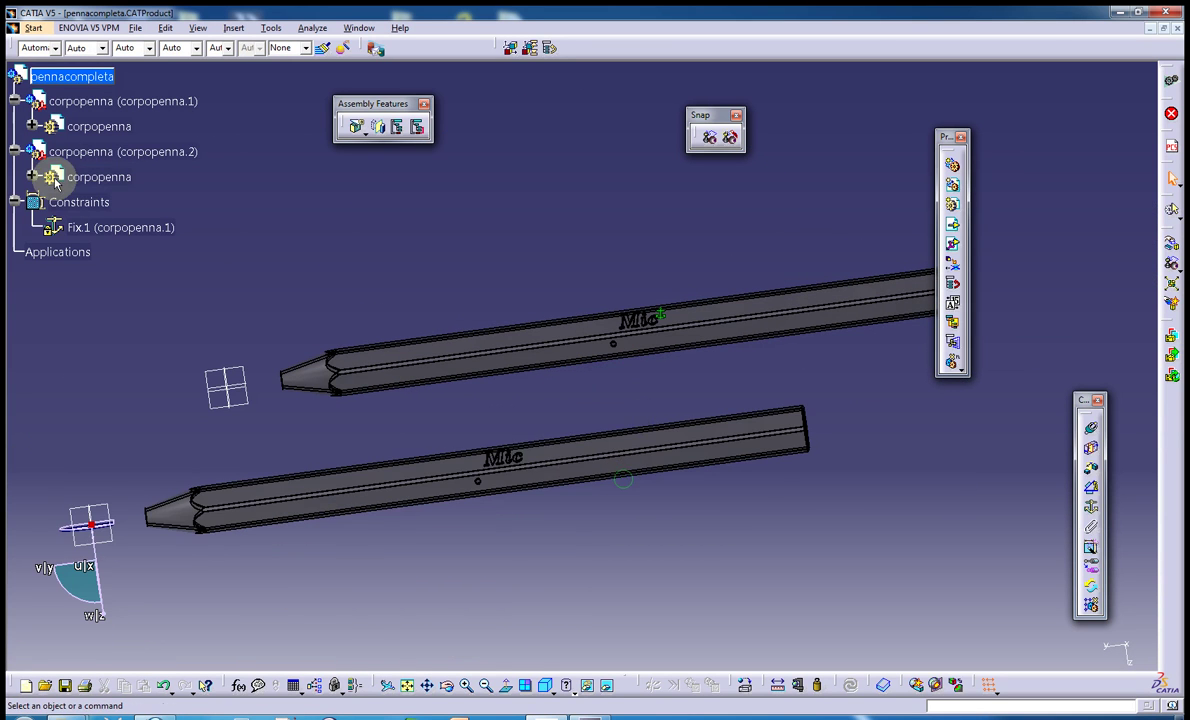
{"action": "right_click", "coordinate": [87, 156]}
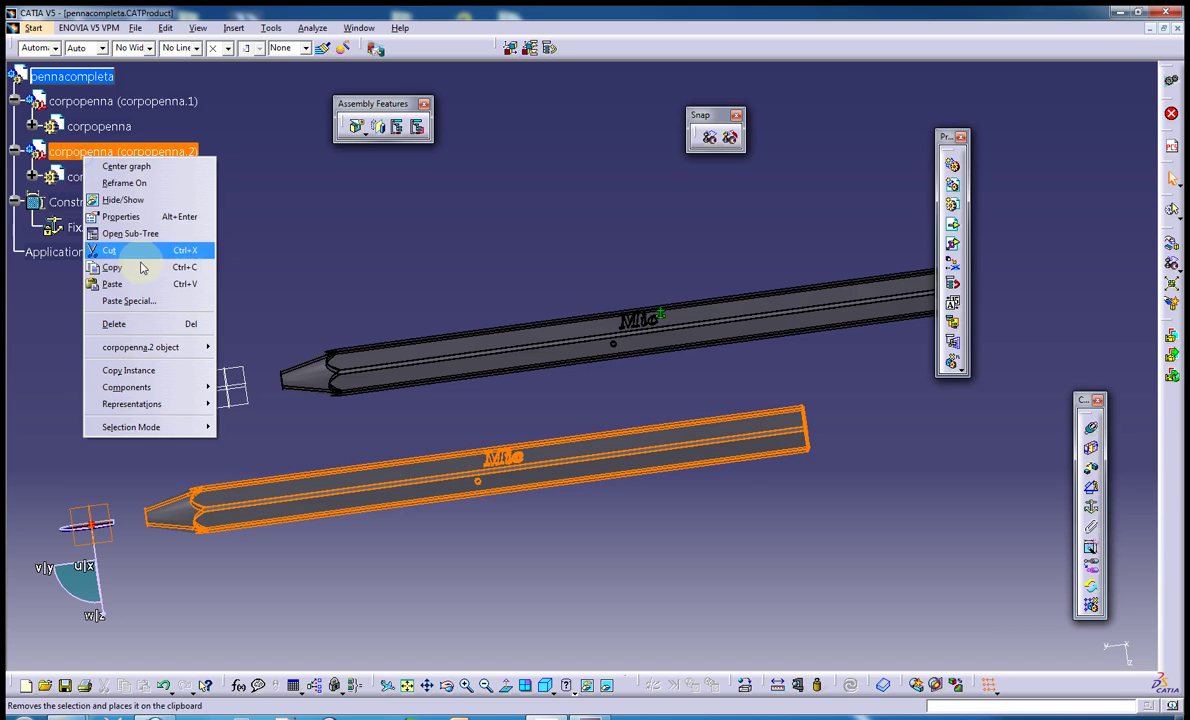
{"action": "left_click", "coordinate": [121, 216]}
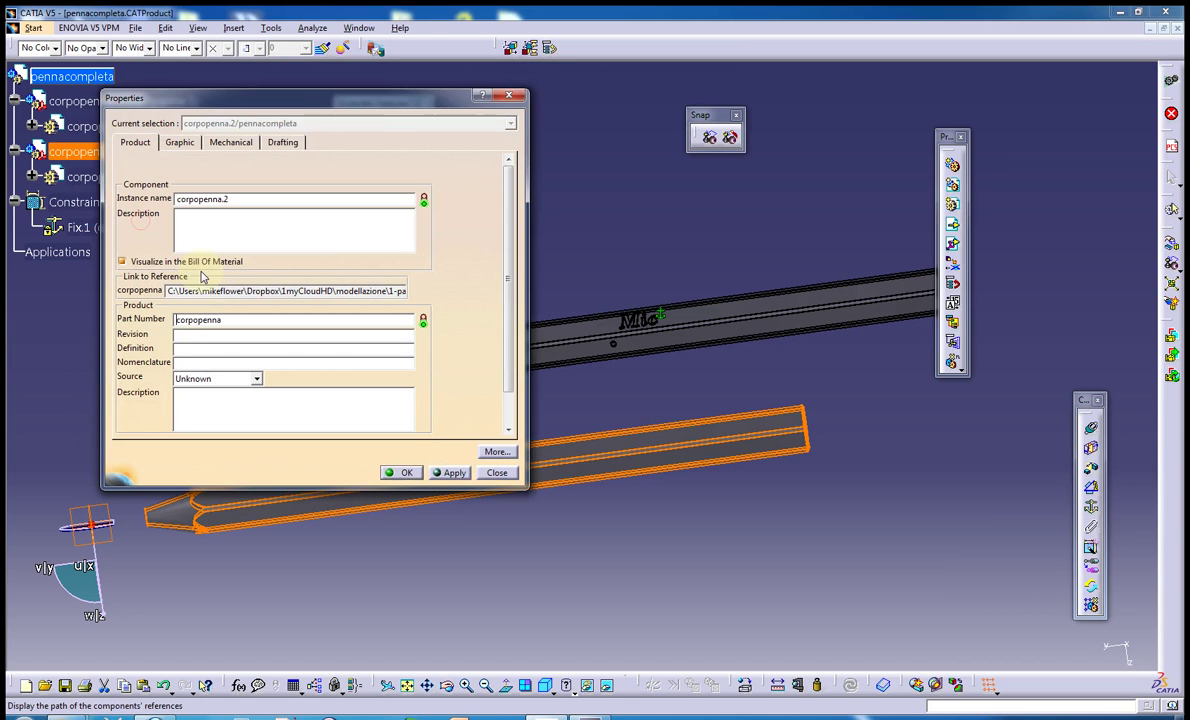
{"action": "left_click_drag", "start_coordinate": [236, 199], "coordinate": [145, 204]}
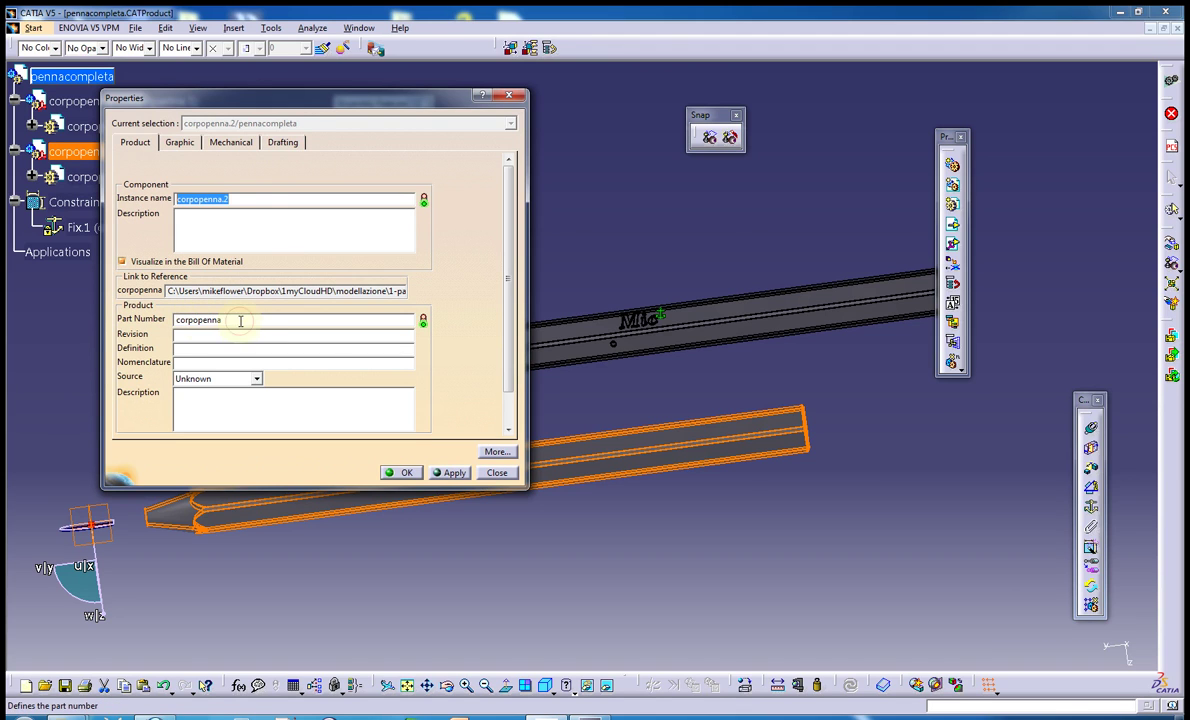
{"action": "left_click_drag", "start_coordinate": [240, 321], "coordinate": [178, 323]}
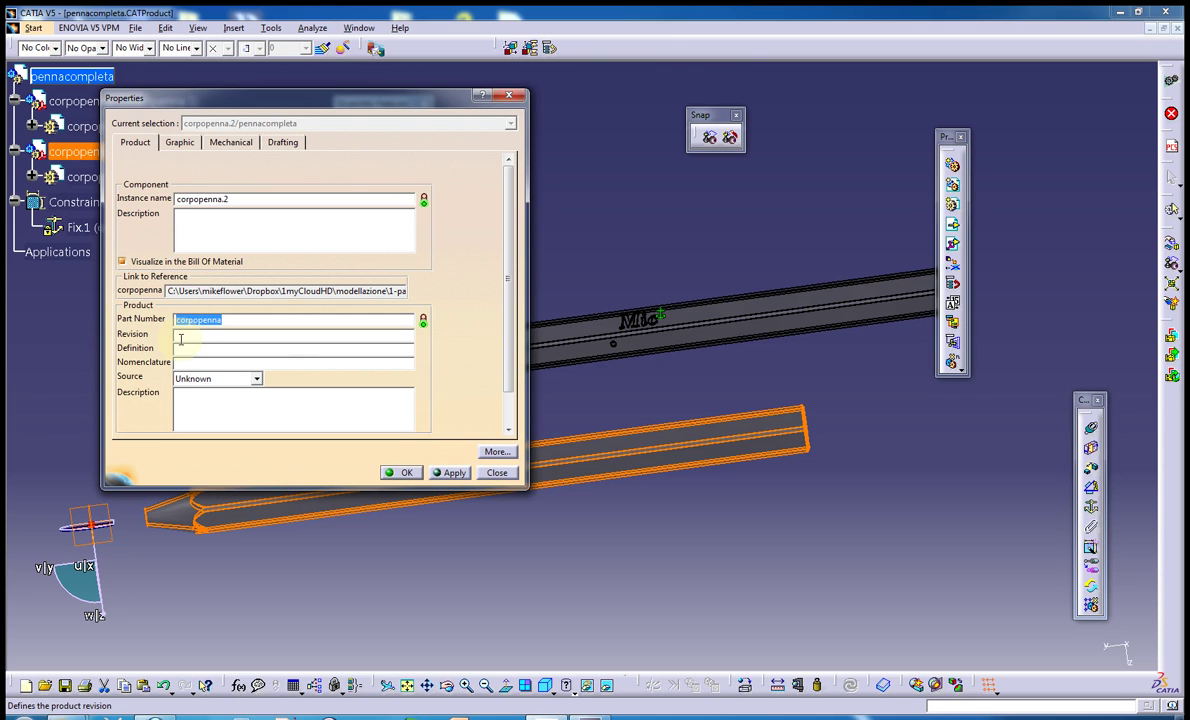
{"action": "left_click", "coordinate": [281, 292]}
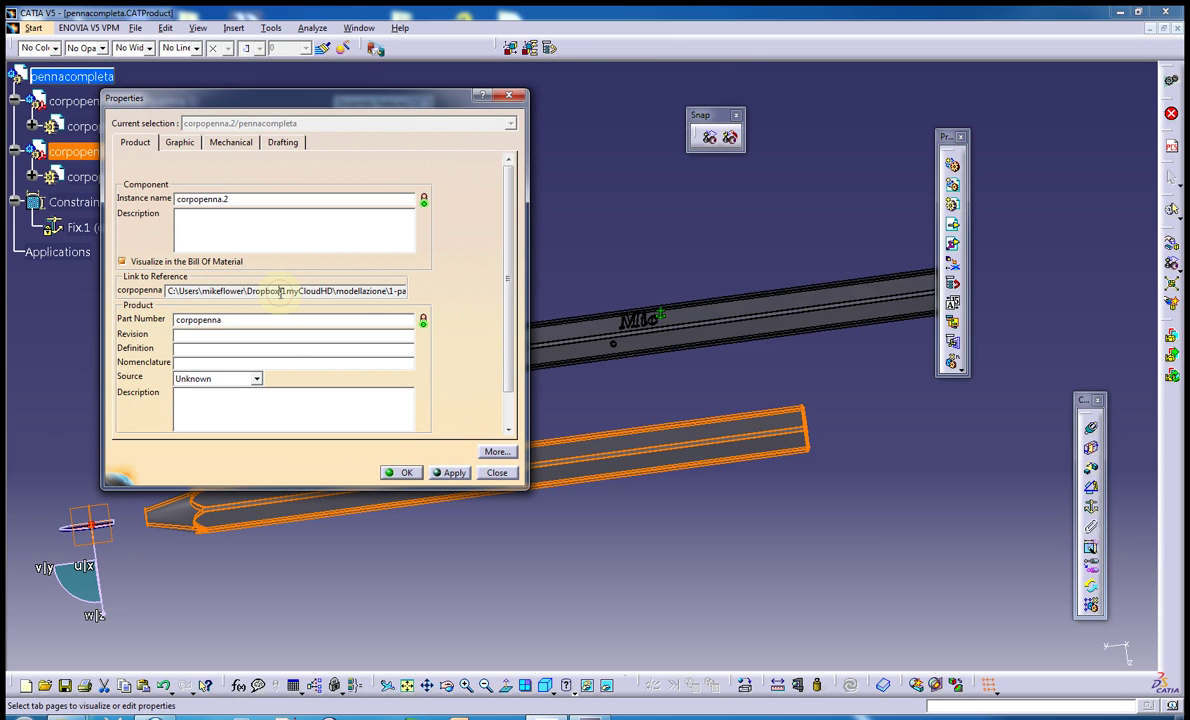
{"action": "left_click_drag", "start_coordinate": [281, 292], "coordinate": [303, 293]}
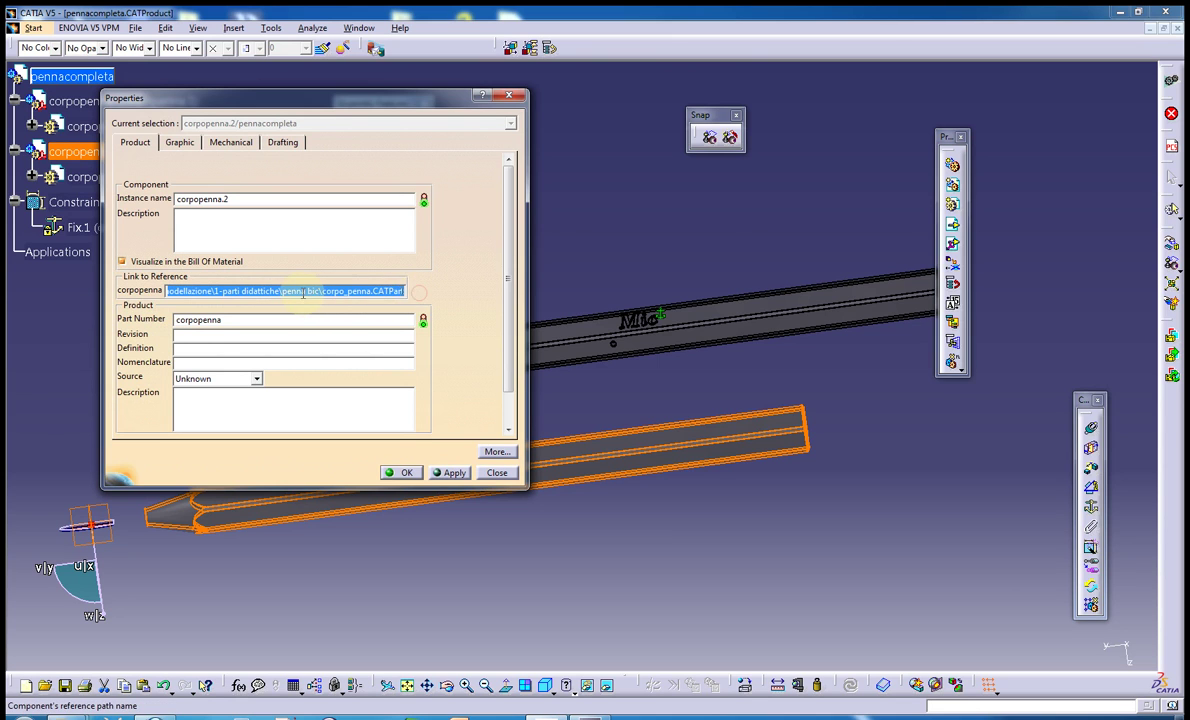
{"action": "left_click", "coordinate": [303, 293]}
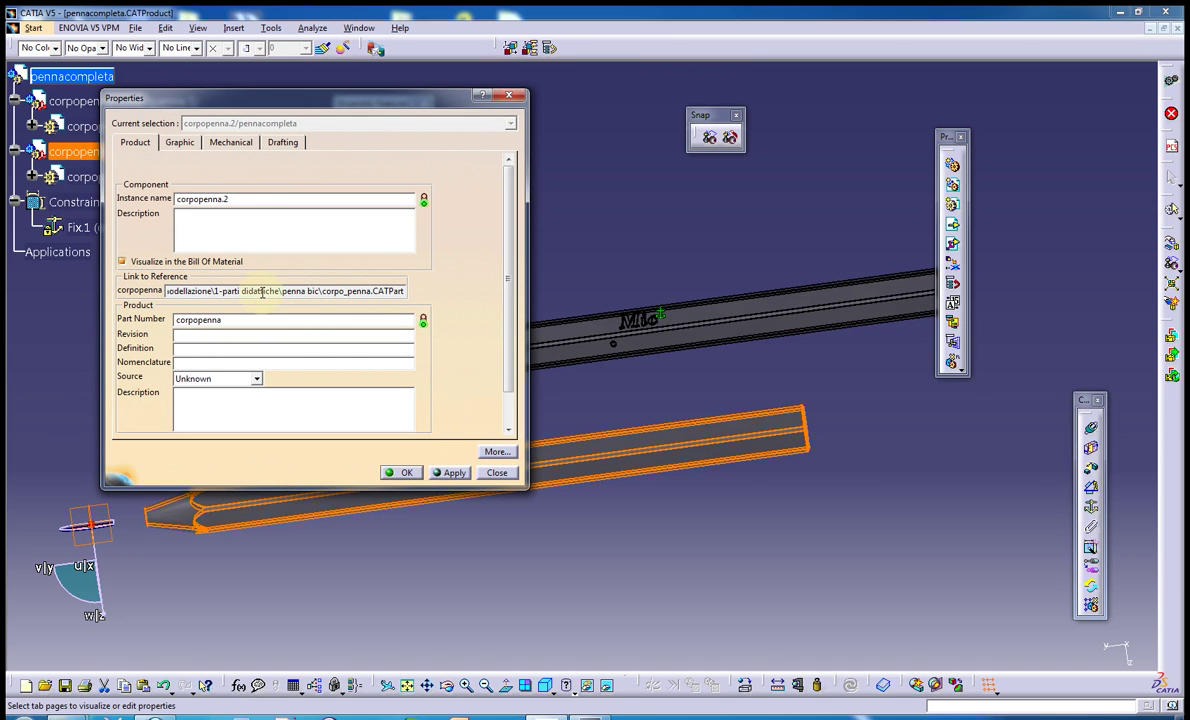
{"action": "left_click_drag", "start_coordinate": [300, 291], "coordinate": [117, 303]}
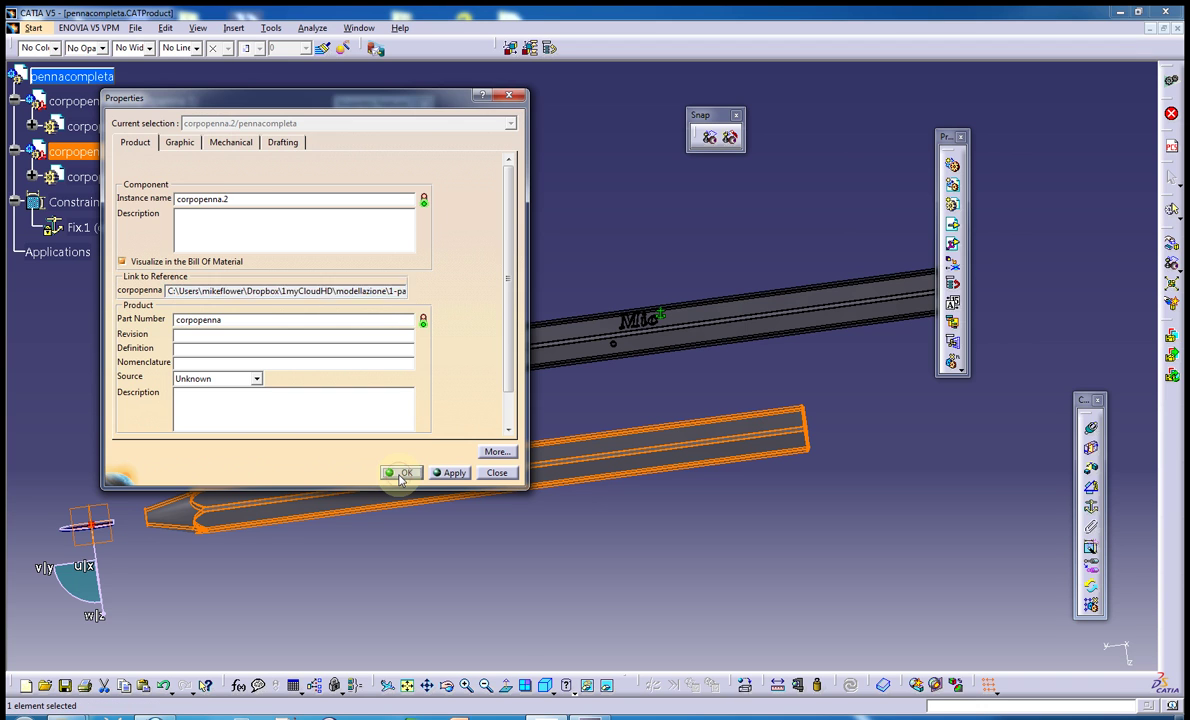
{"action": "left_click", "coordinate": [400, 474]}
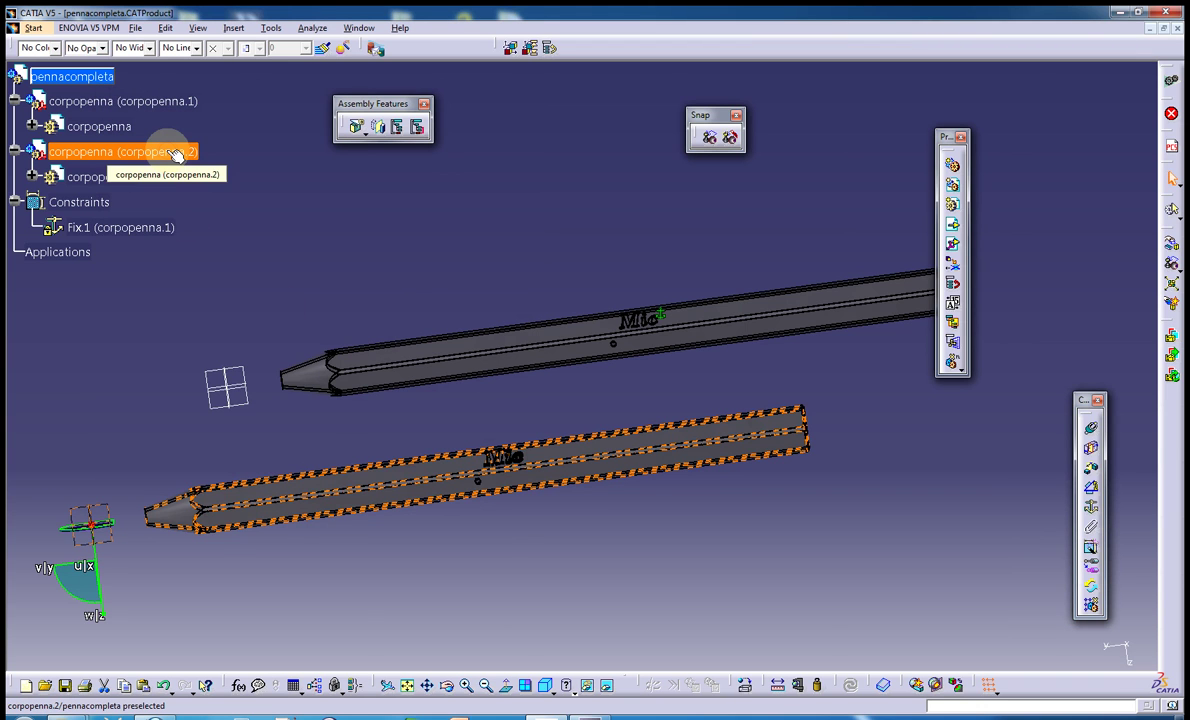
- Delete corpopenna.2 and insert mina.CATPart as the refill component
{"action": "key", "text": "Delete"}
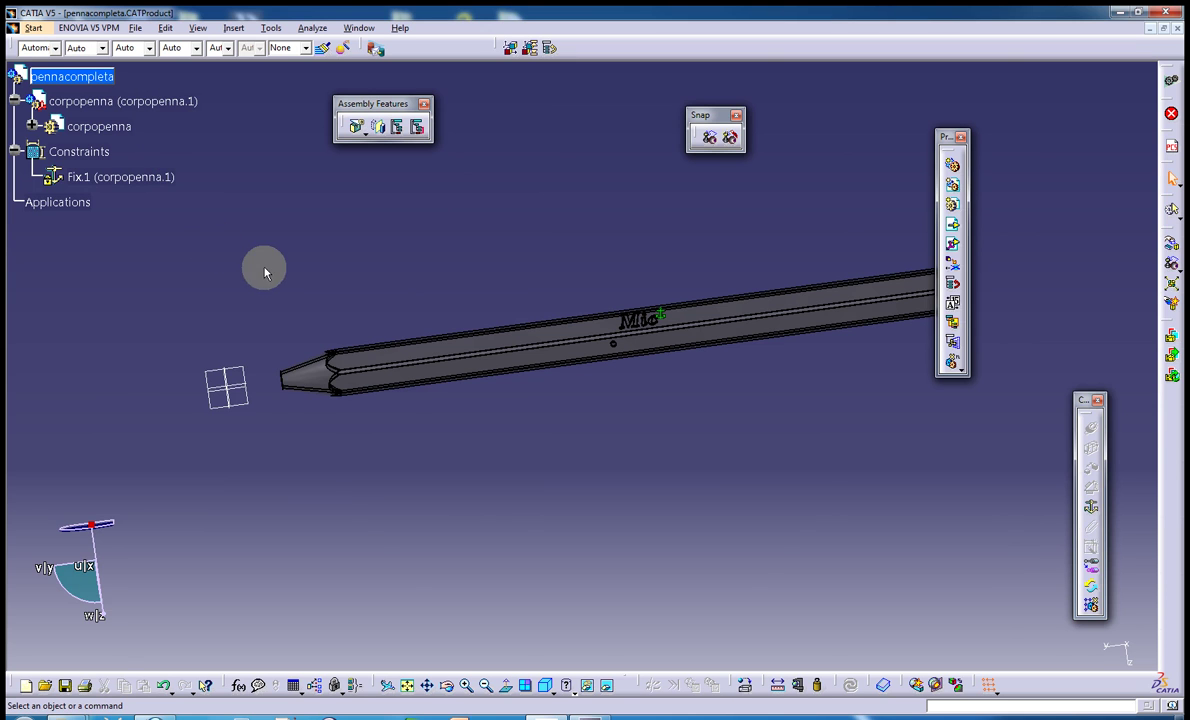
{"action": "mouse_move", "coordinate": [266, 266]}
{"action": "middle_mouse_down"}
{"action": "mouse_move", "coordinate": [340, 308]}
{"action": "mouse_move", "coordinate": [345, 287]}
{"action": "middle_mouse_up"}
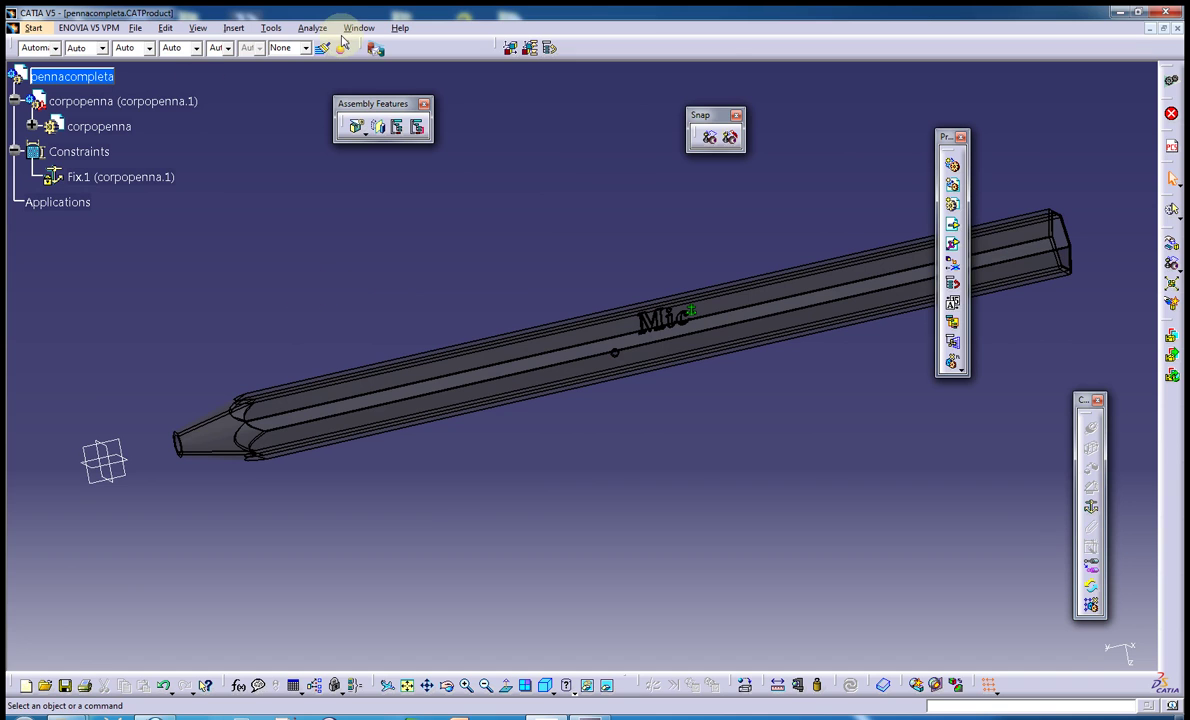
{"action": "left_click", "coordinate": [233, 27]}
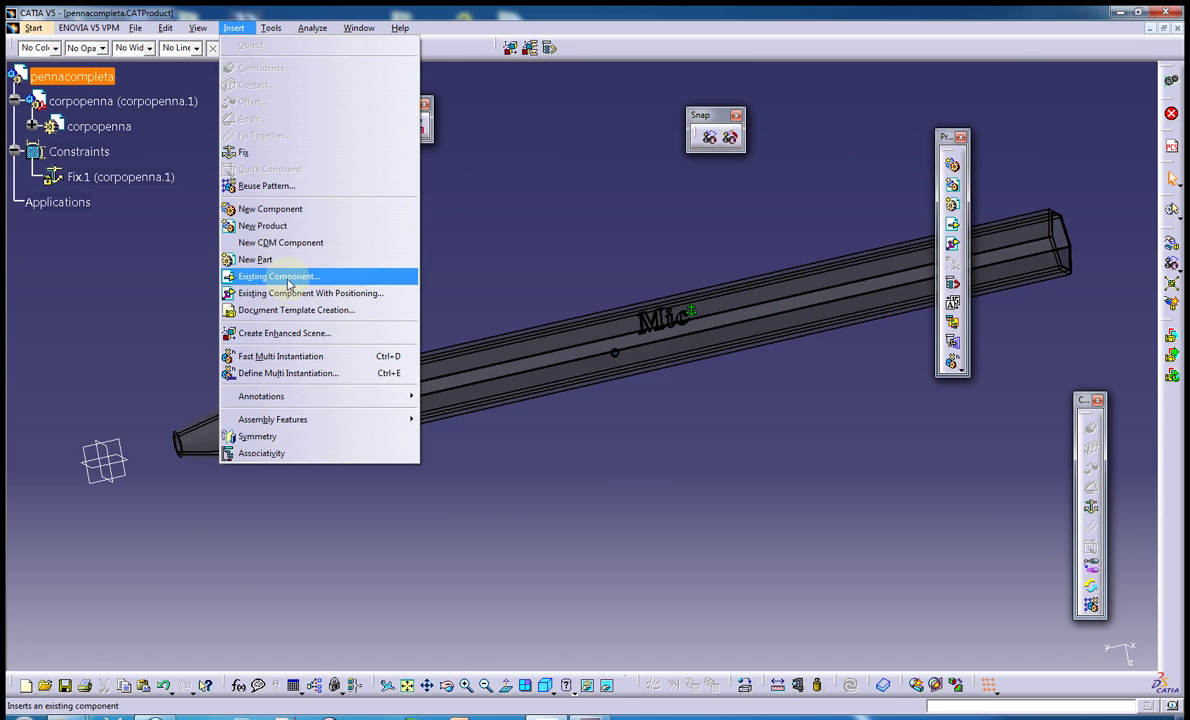
{"action": "left_click", "coordinate": [284, 277]}
{"action": "left_click", "coordinate": [386, 266]}
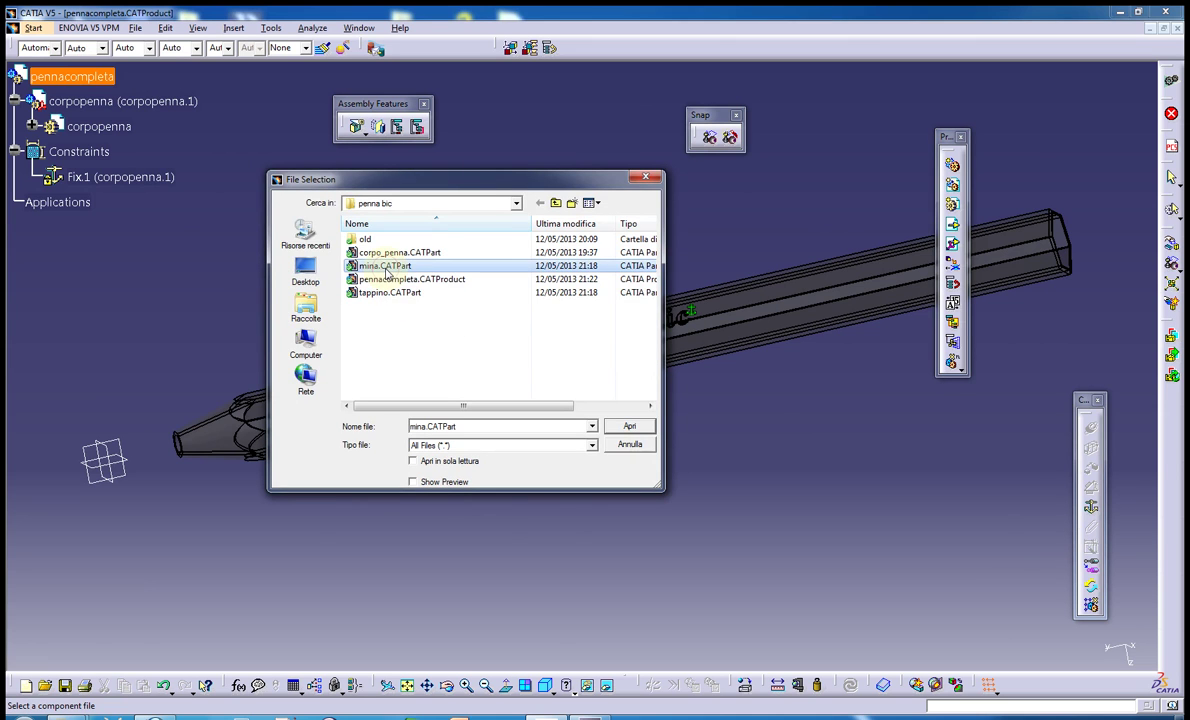
{"action": "left_click", "coordinate": [619, 430]}
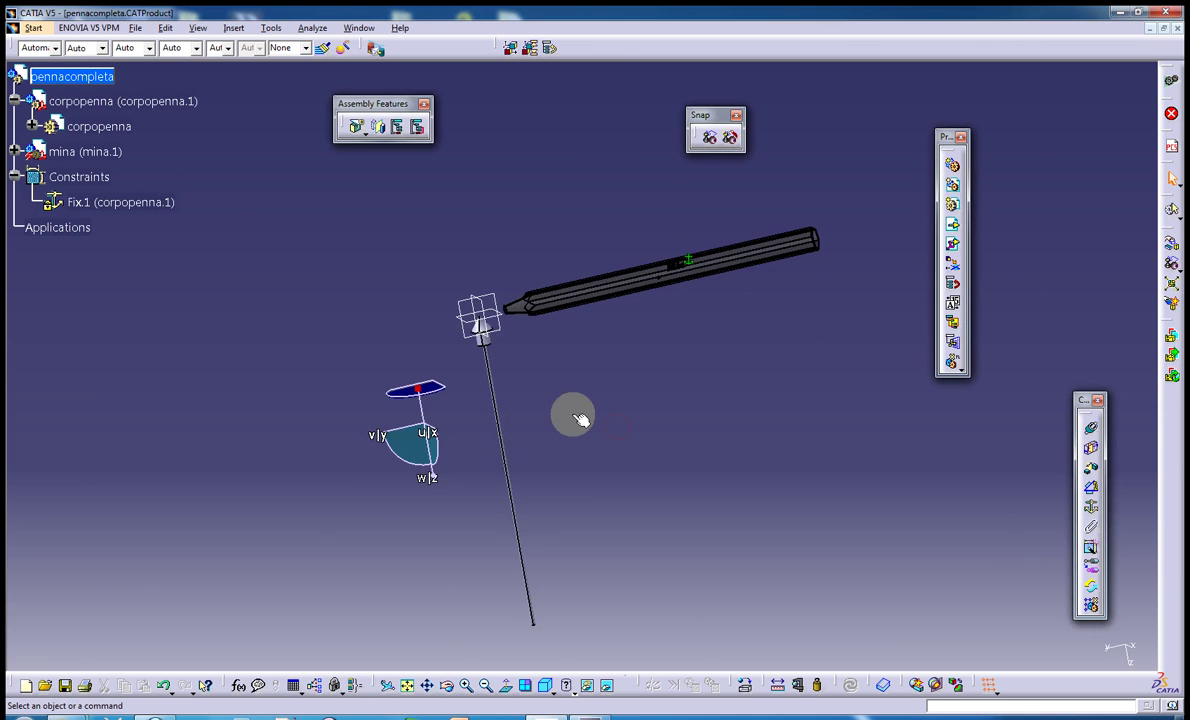
{"action": "mouse_move", "coordinate": [571, 417]}
{"action": "middle_mouse_down"}
{"action": "mouse_move", "coordinate": [497, 383]}
{"action": "mouse_move", "coordinate": [513, 295]}
{"action": "mouse_move", "coordinate": [443, 425]}
{"action": "middle_mouse_up"}
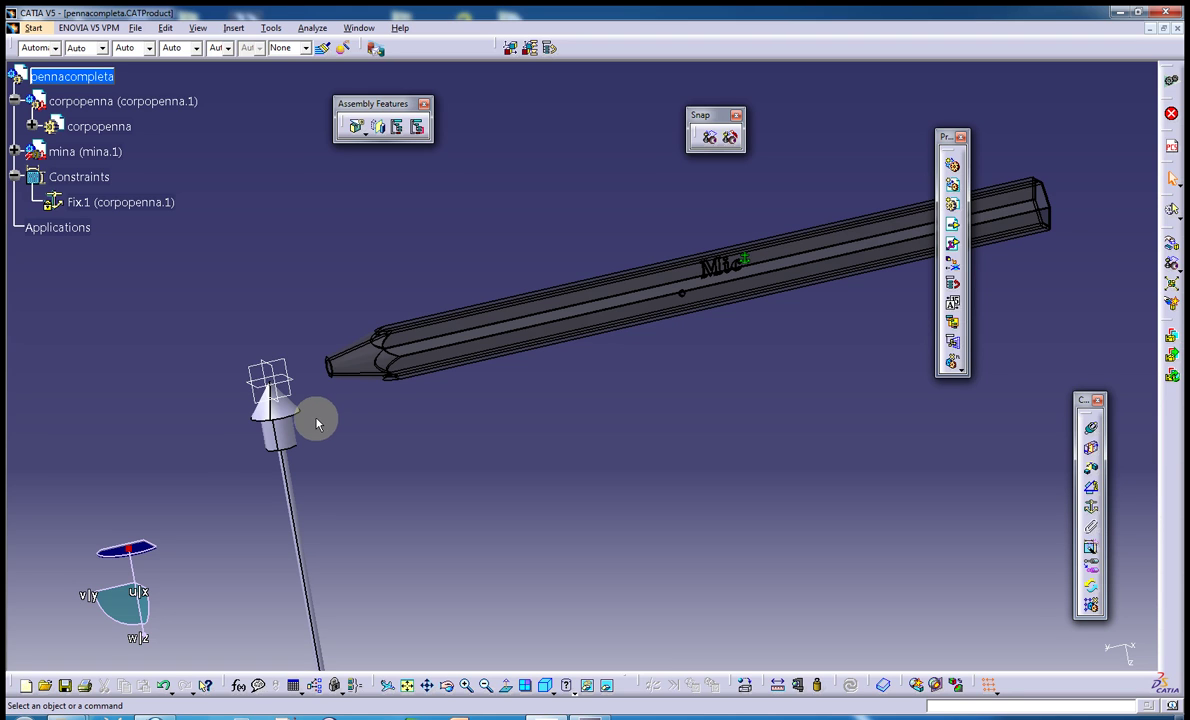
{"action": "middle_click_drag", "start_coordinate": [345, 428], "coordinate": [337, 382]}
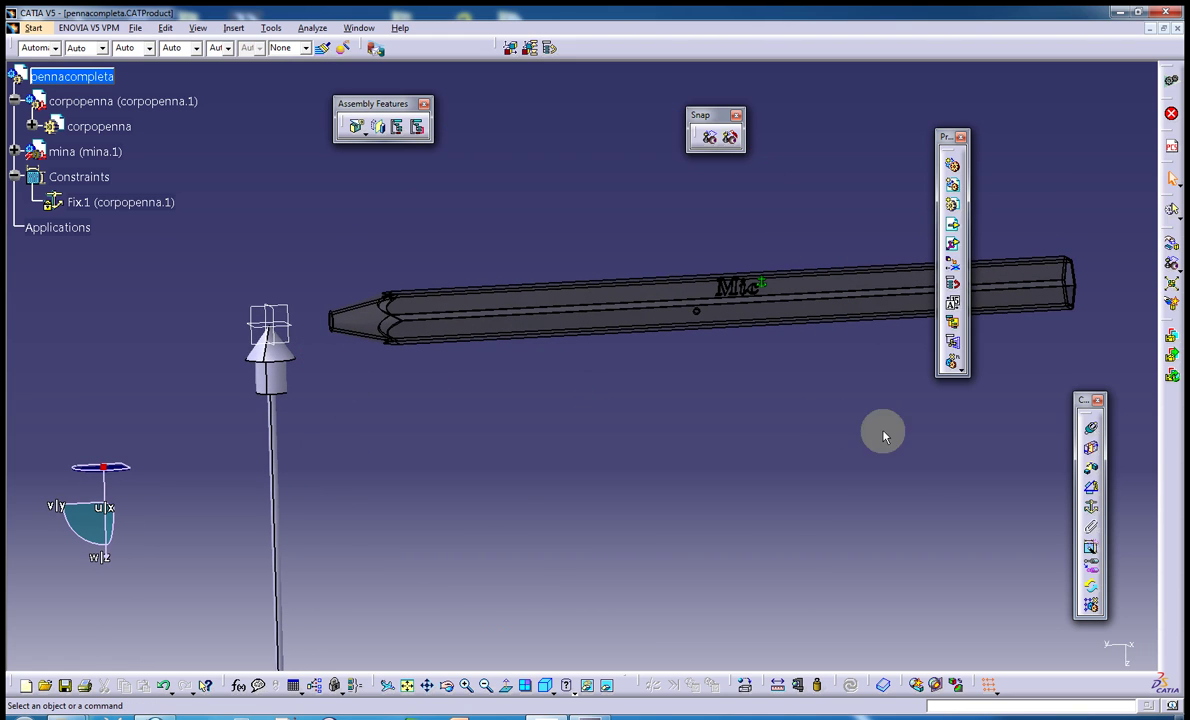
- Make the corpopenna and mina axes coincident (Coincidence.2) and update the assembly
{"action": "left_click", "coordinate": [1091, 430]}
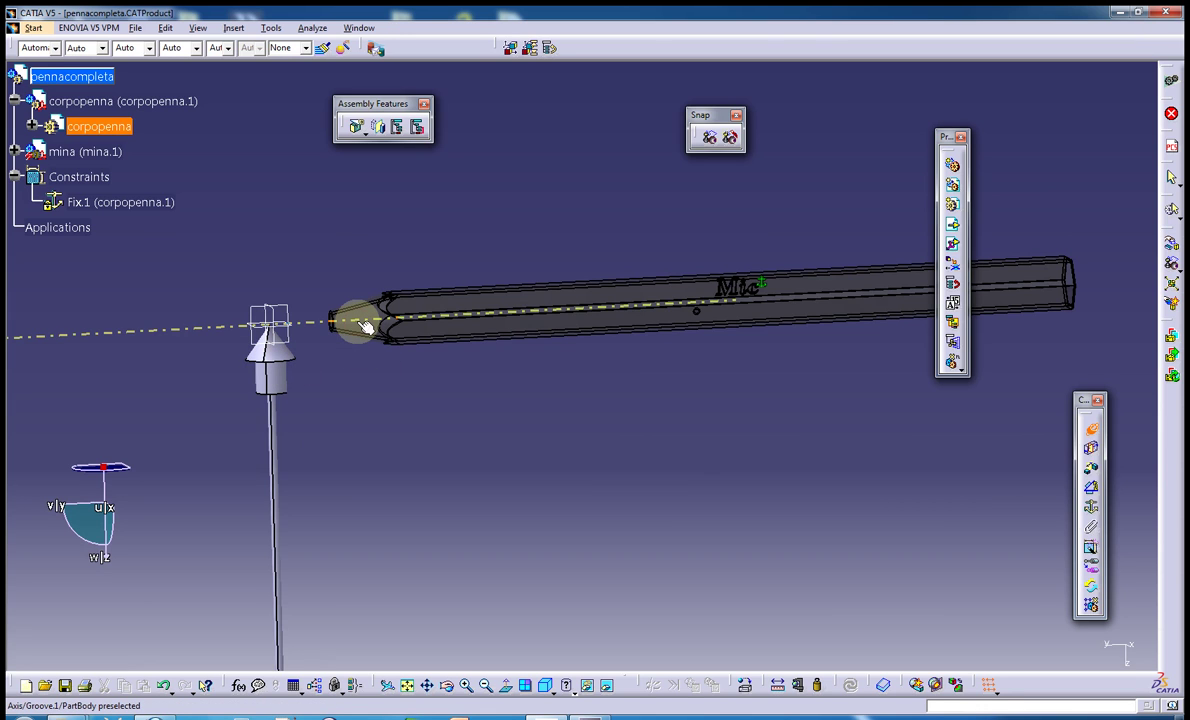
{"action": "left_click", "coordinate": [360, 325]}
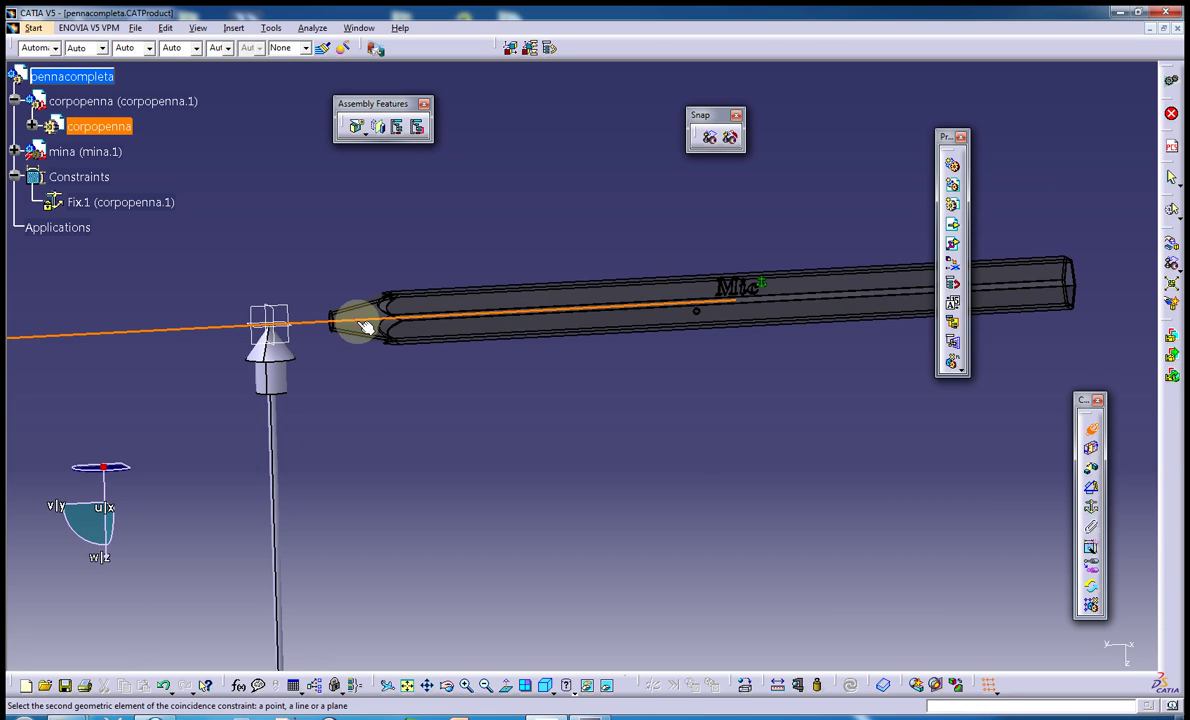
{"action": "left_click", "coordinate": [275, 360]}
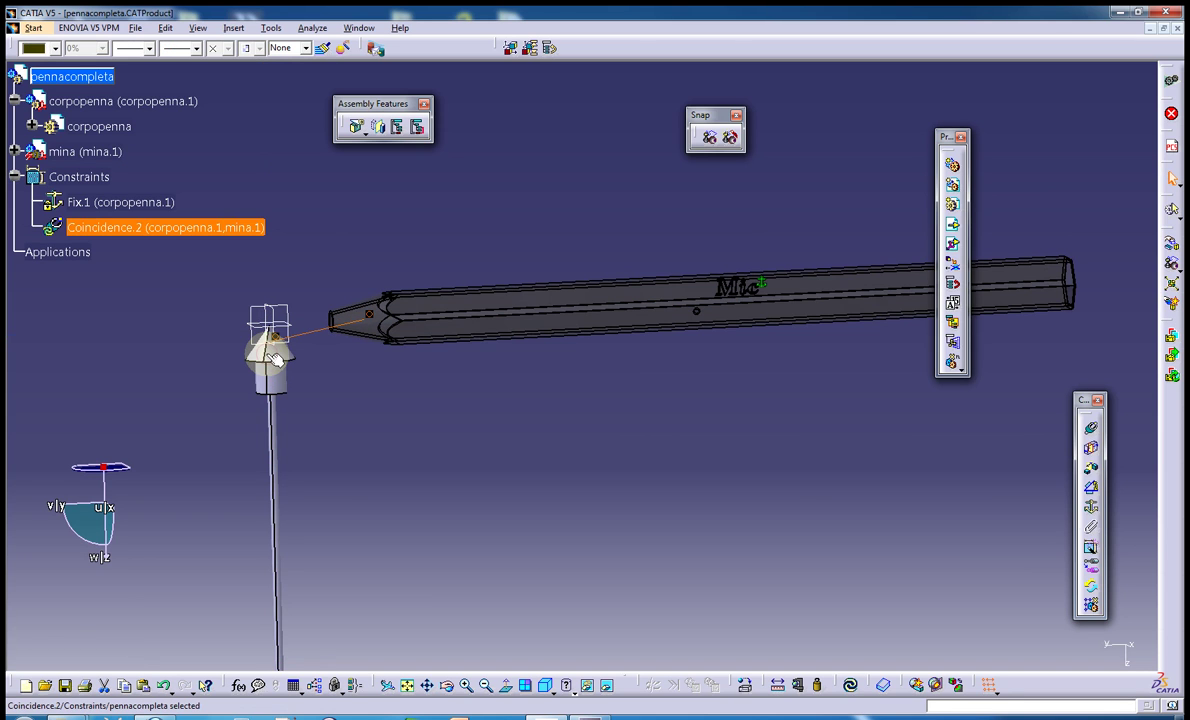
{"action": "left_click", "coordinate": [850, 686]}
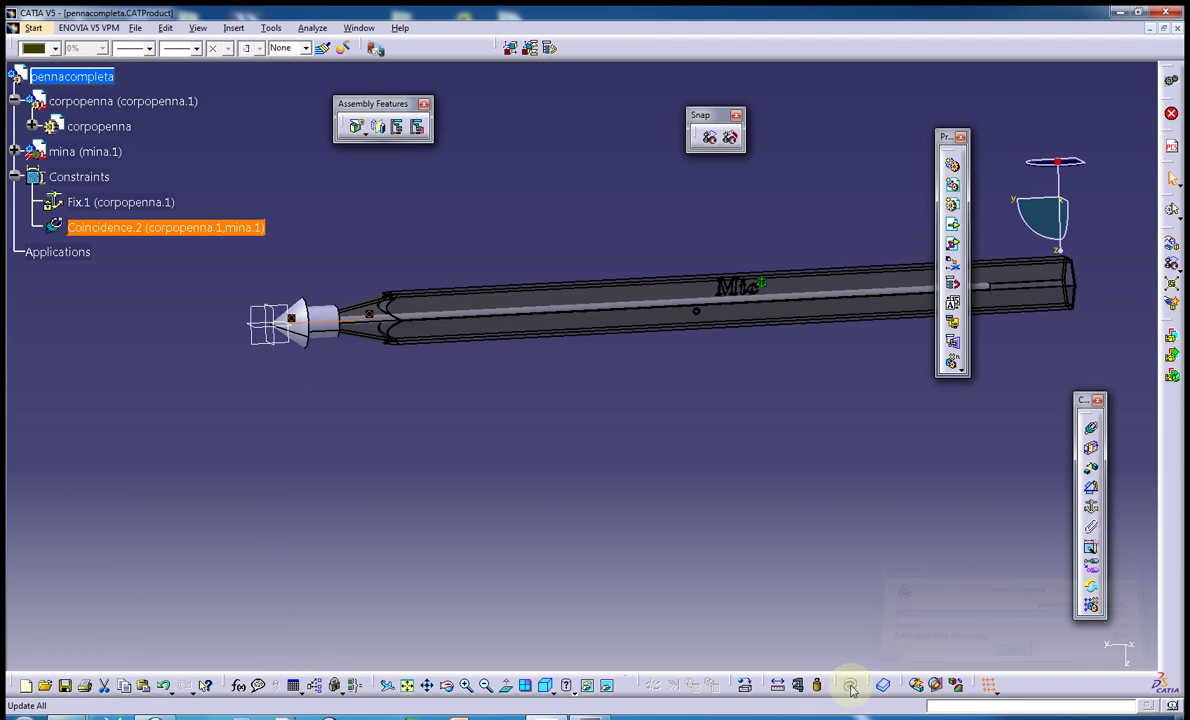
{"action": "mouse_move", "coordinate": [404, 393]}
{"action": "middle_mouse_down"}
{"action": "mouse_move", "coordinate": [409, 430]}
{"action": "mouse_move", "coordinate": [466, 474]}
{"action": "mouse_move", "coordinate": [478, 430]}
{"action": "middle_mouse_up"}
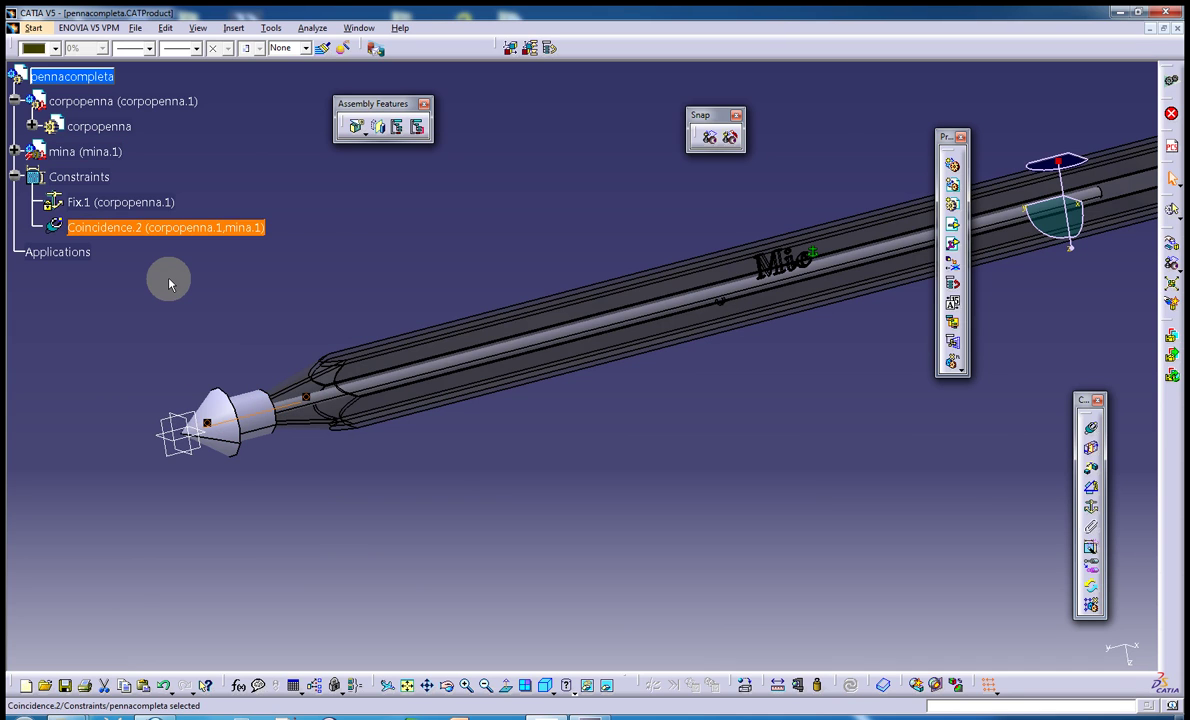
- Check Coincidence.2's two supporting axes, then slide mina about 36.628 mm into the pen body
{"action": "double_click", "coordinate": [115, 230]}
{"action": "left_click", "coordinate": [420, 530]}
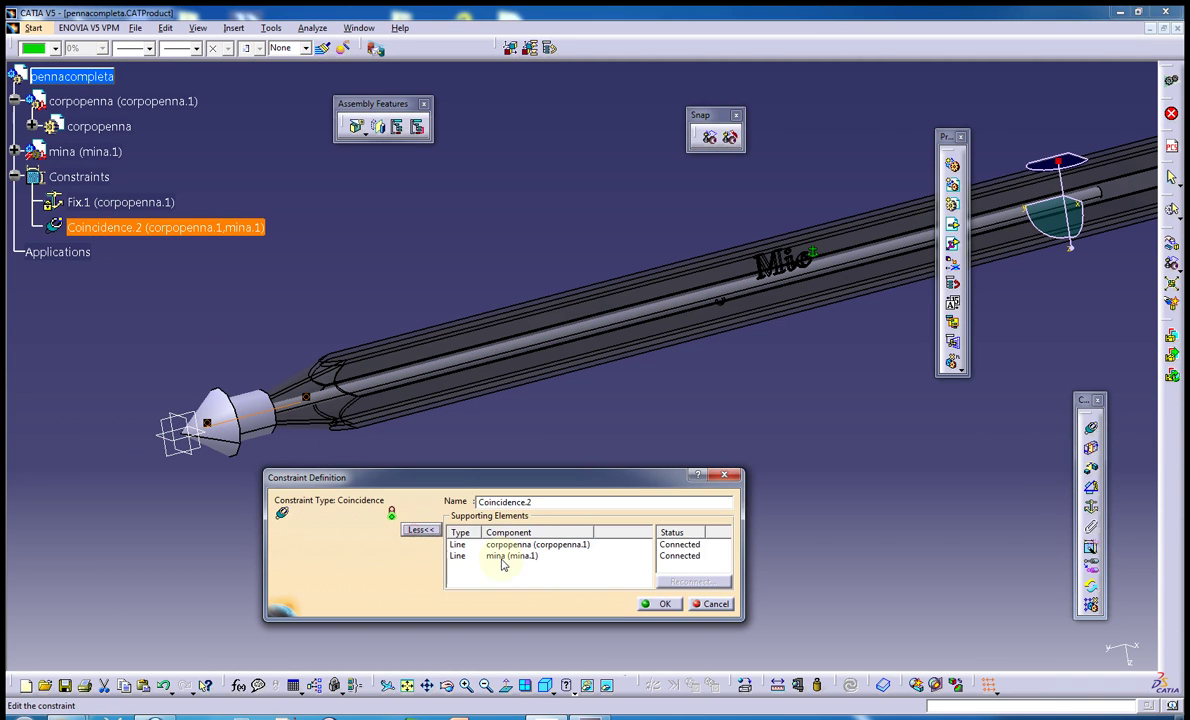
{"action": "left_click", "coordinate": [535, 546]}
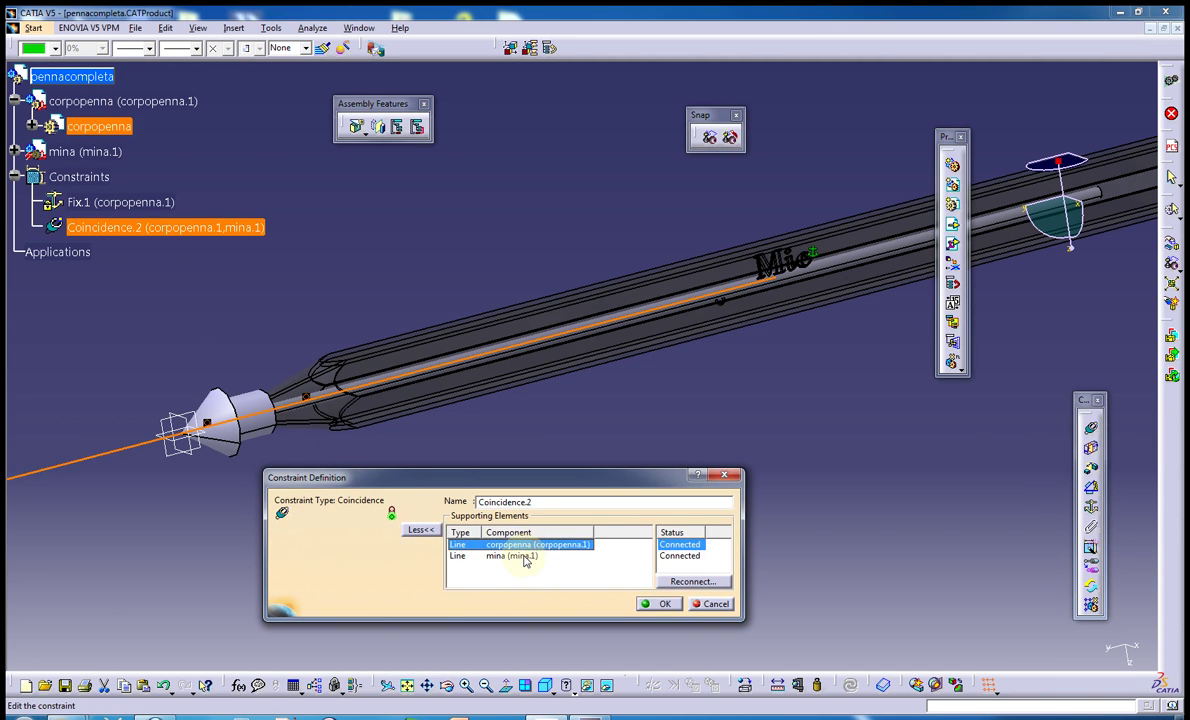
{"action": "left_click", "coordinate": [519, 557]}
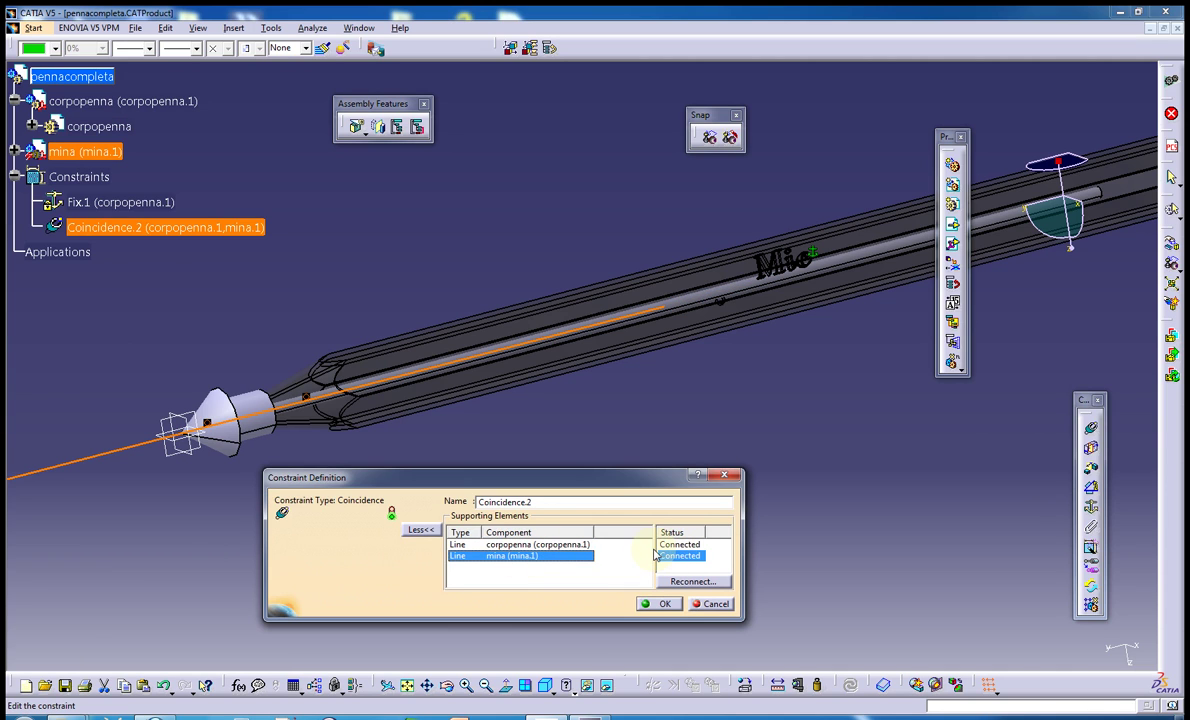
{"action": "left_click", "coordinate": [600, 545]}
{"action": "left_click", "coordinate": [590, 556]}
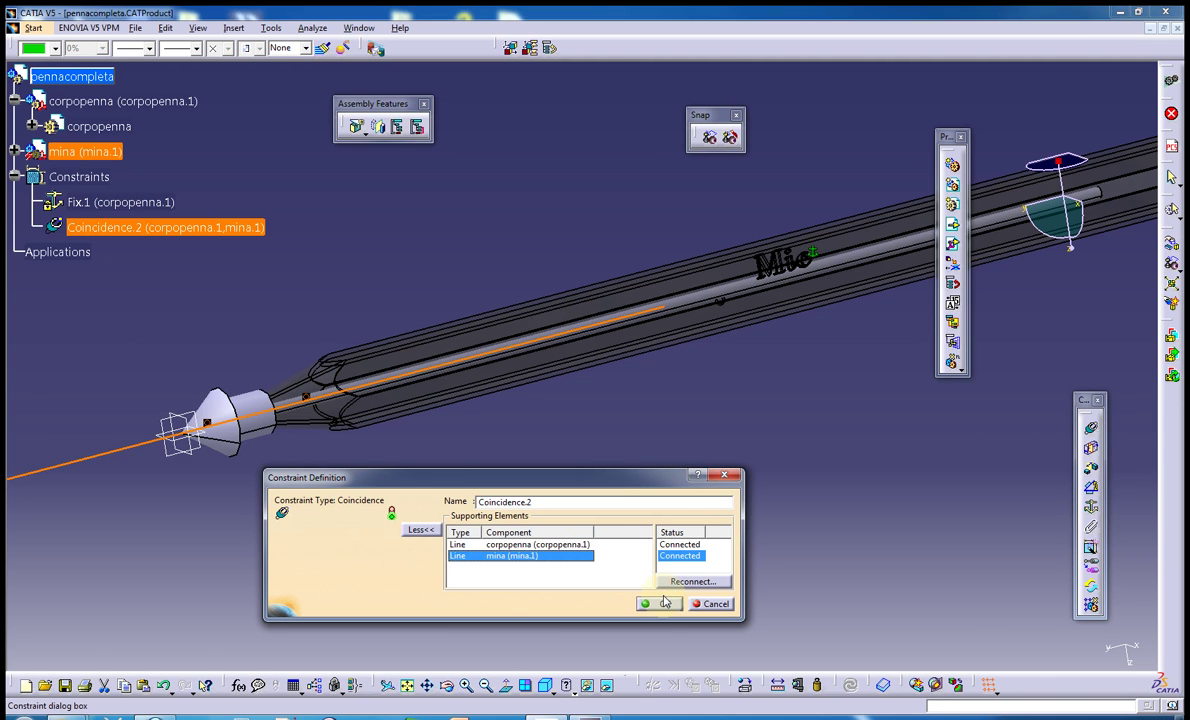
{"action": "left_click", "coordinate": [662, 604]}
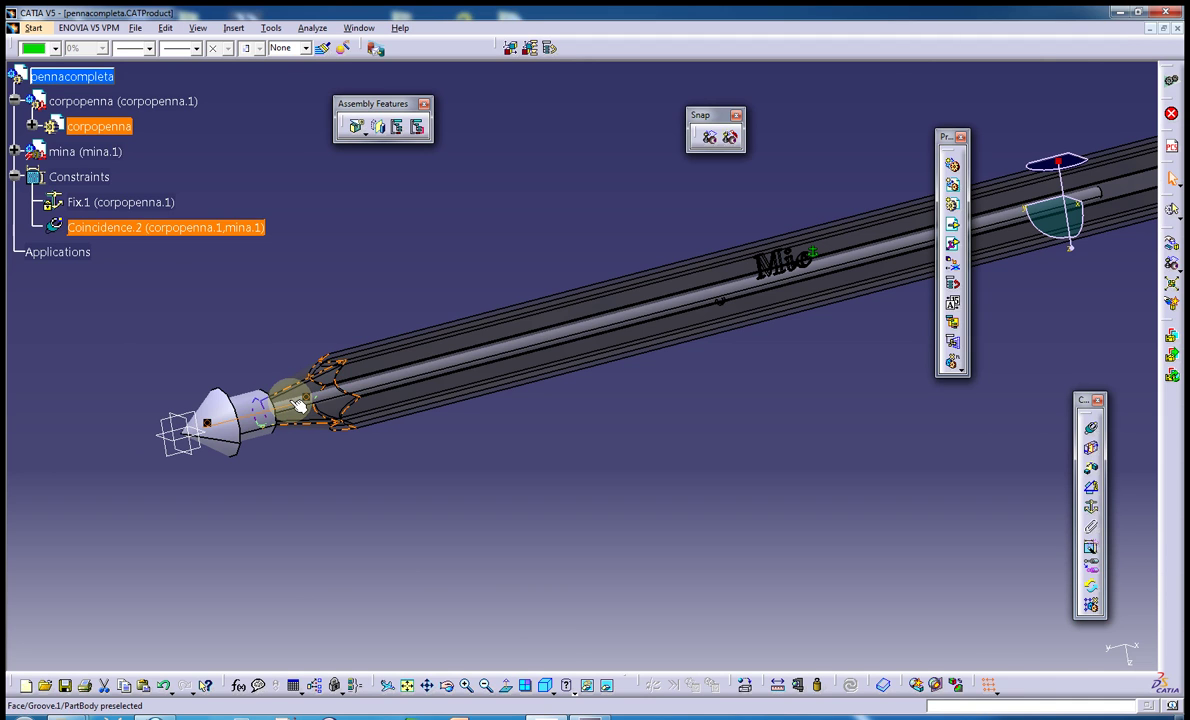
{"action": "left_click", "coordinate": [40, 150]}
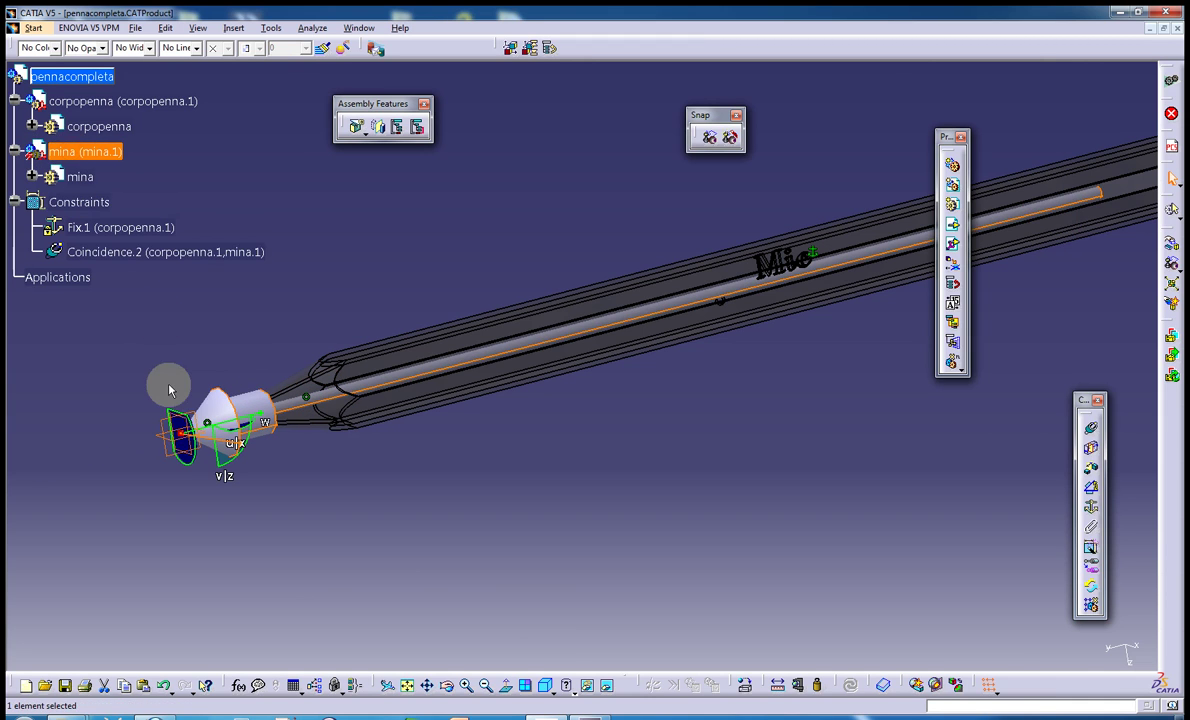
{"action": "left_click_drag", "start_coordinate": [170, 390], "coordinate": [505, 382]}
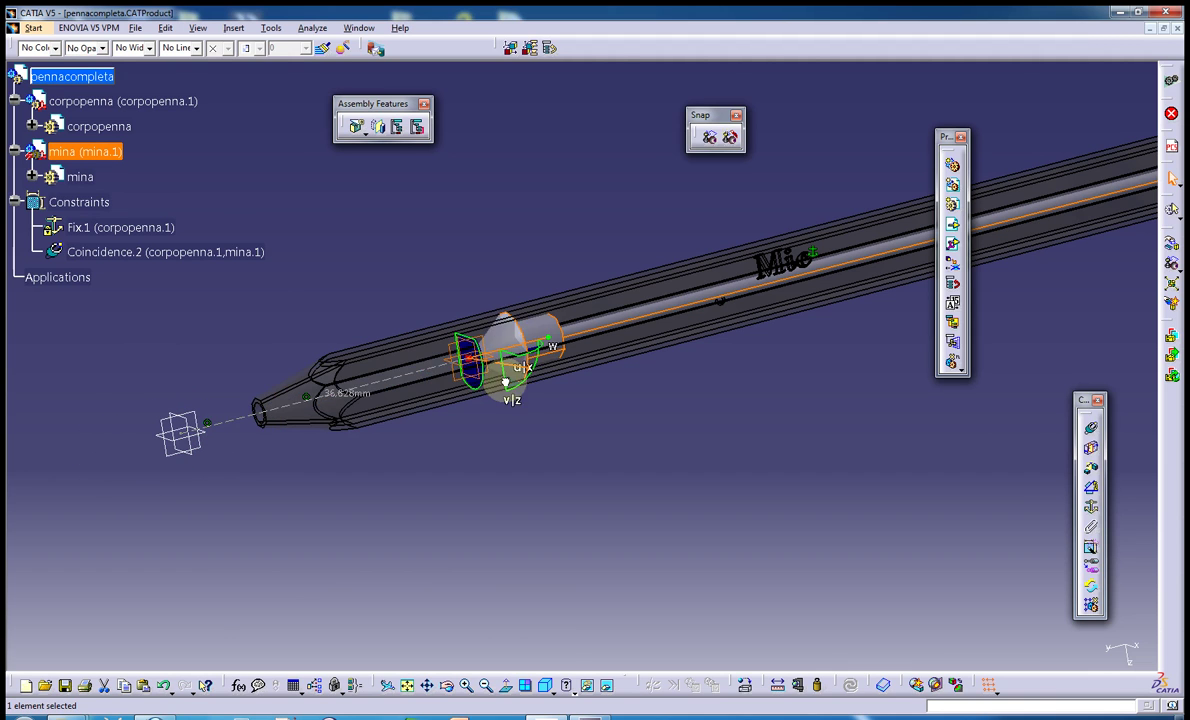
- Add Coincidence.3, Opposite orientation, between corpopenna's tip edge and mina's cone face, then update
{"action": "left_click_drag", "start_coordinate": [505, 382], "coordinate": [115, 450]}
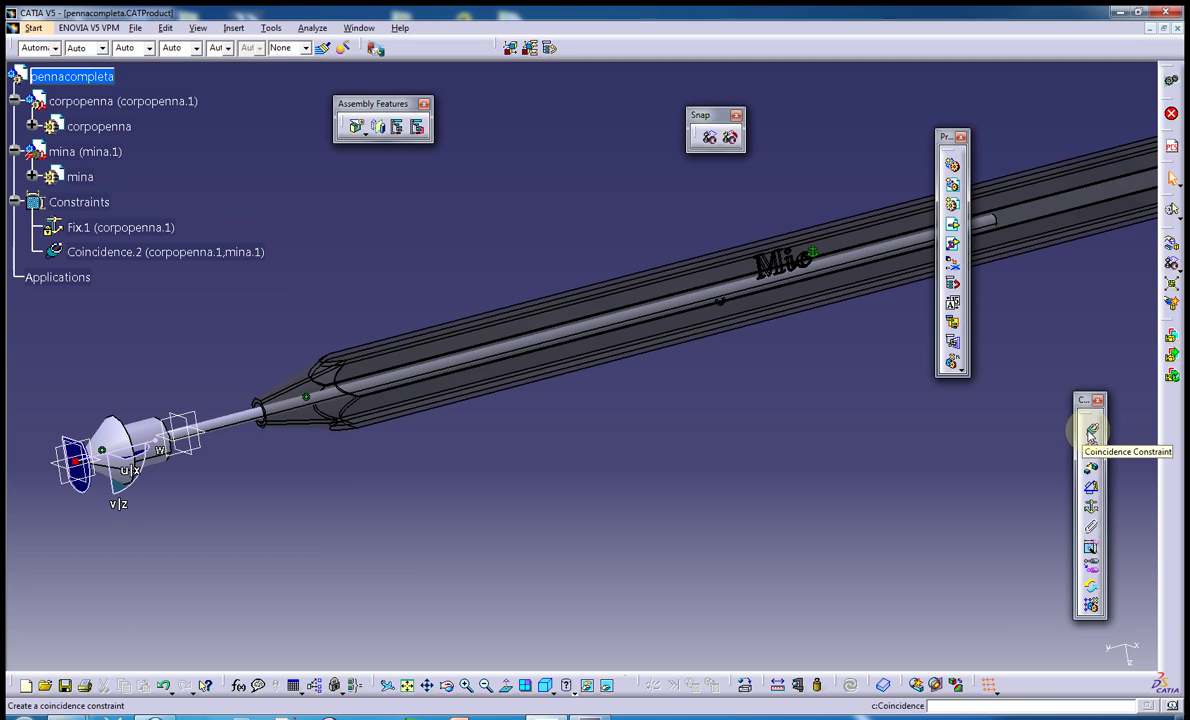
{"action": "left_click", "coordinate": [1091, 432]}
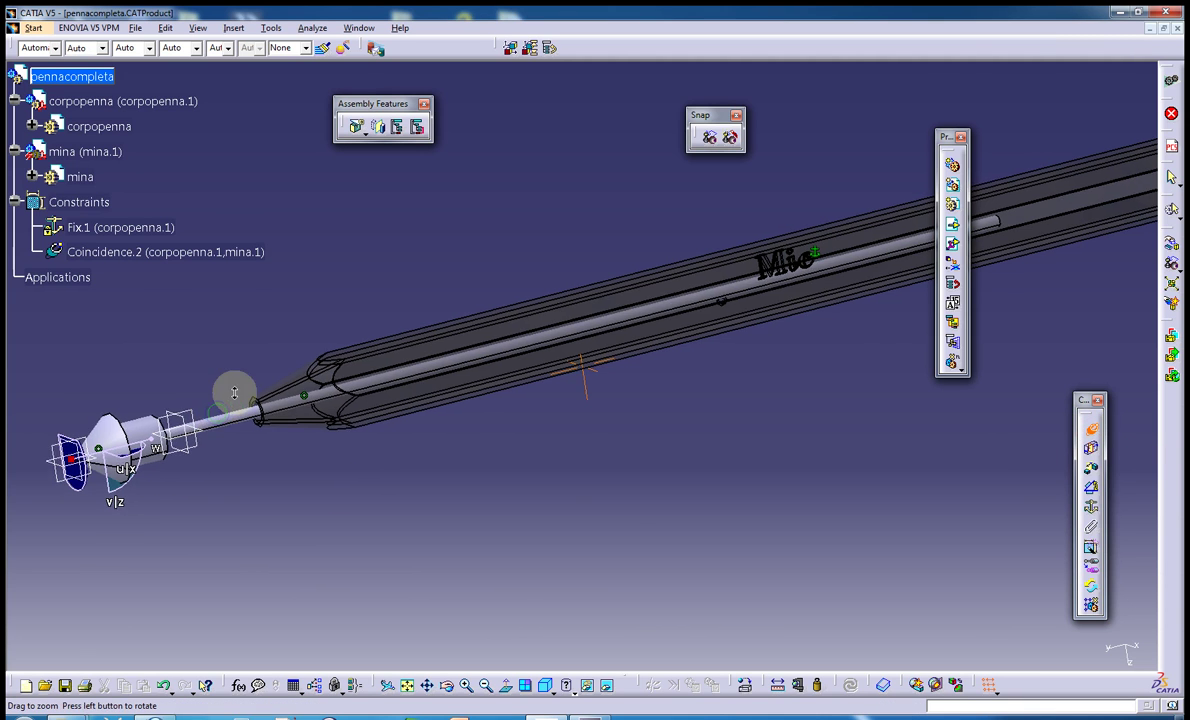
{"action": "mouse_move", "coordinate": [234, 392]}
{"action": "middle_mouse_down"}
{"action": "mouse_move", "coordinate": [234, 353]}
{"action": "mouse_move", "coordinate": [717, 377]}
{"action": "middle_mouse_up"}
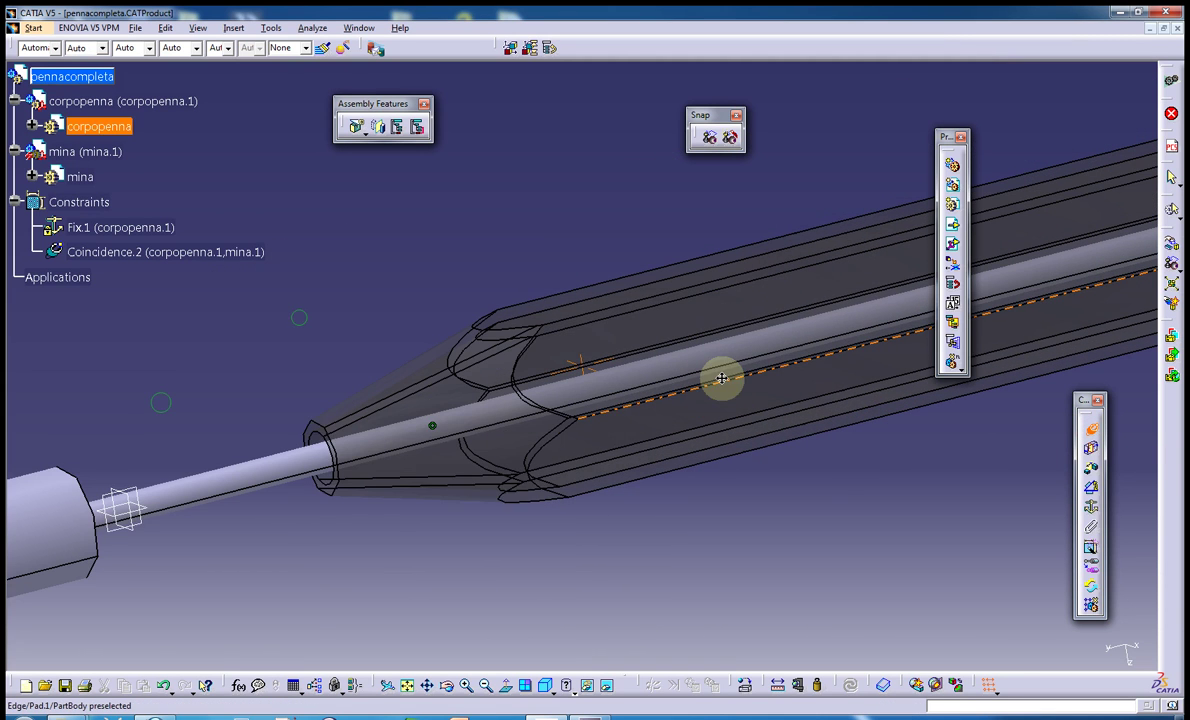
{"action": "left_click", "coordinate": [323, 432]}
{"action": "mouse_move", "coordinate": [276, 341]}
{"action": "middle_mouse_down"}
{"action": "mouse_move", "coordinate": [453, 463]}
{"action": "mouse_move", "coordinate": [274, 441]}
{"action": "mouse_move", "coordinate": [446, 473]}
{"action": "middle_mouse_up"}
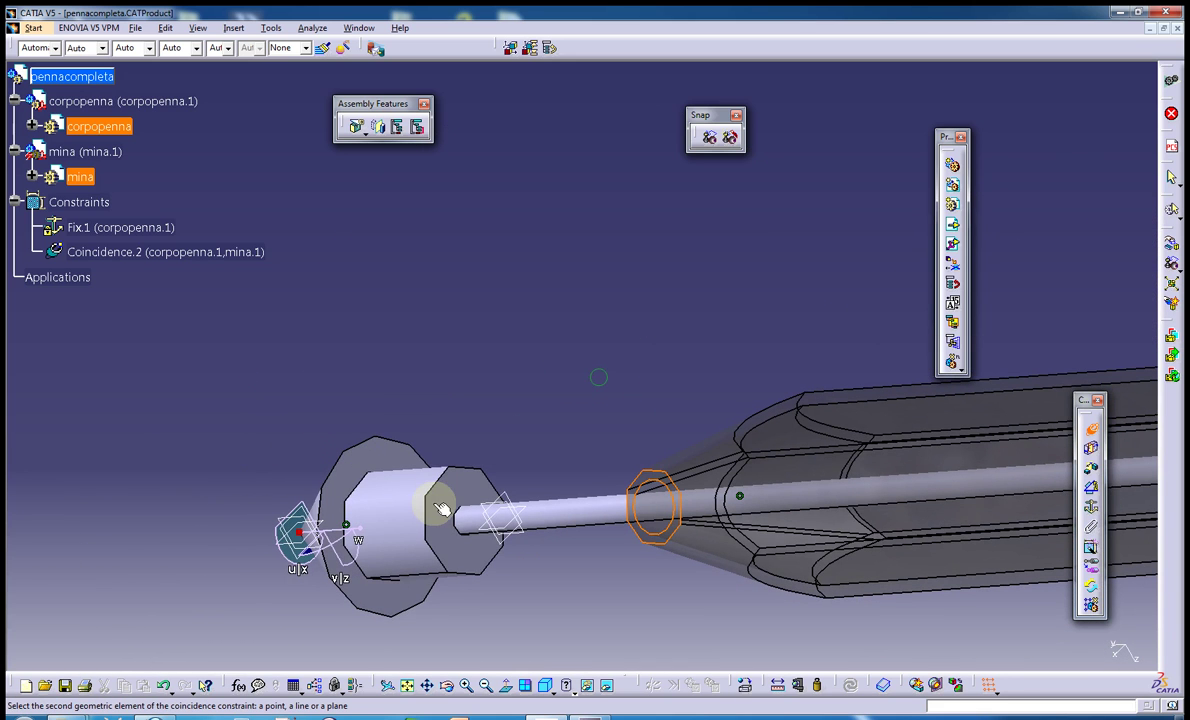
{"action": "left_click", "coordinate": [345, 494]}
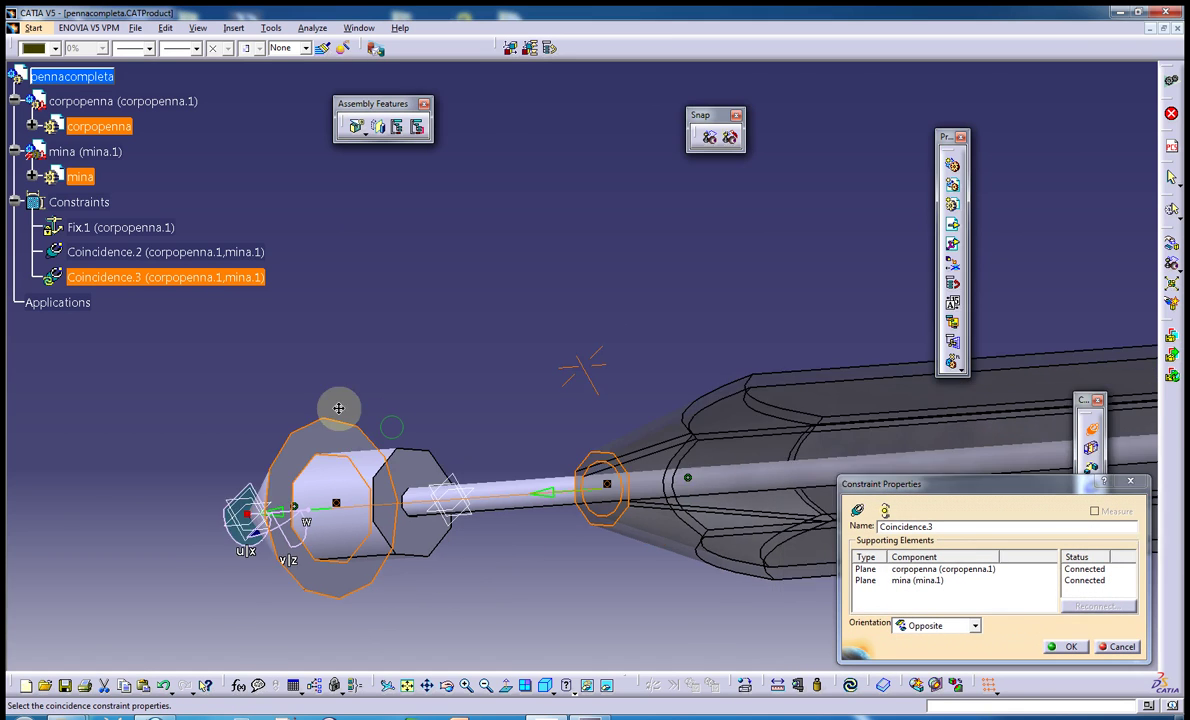
{"action": "middle_click_drag", "start_coordinate": [335, 404], "coordinate": [452, 404]}
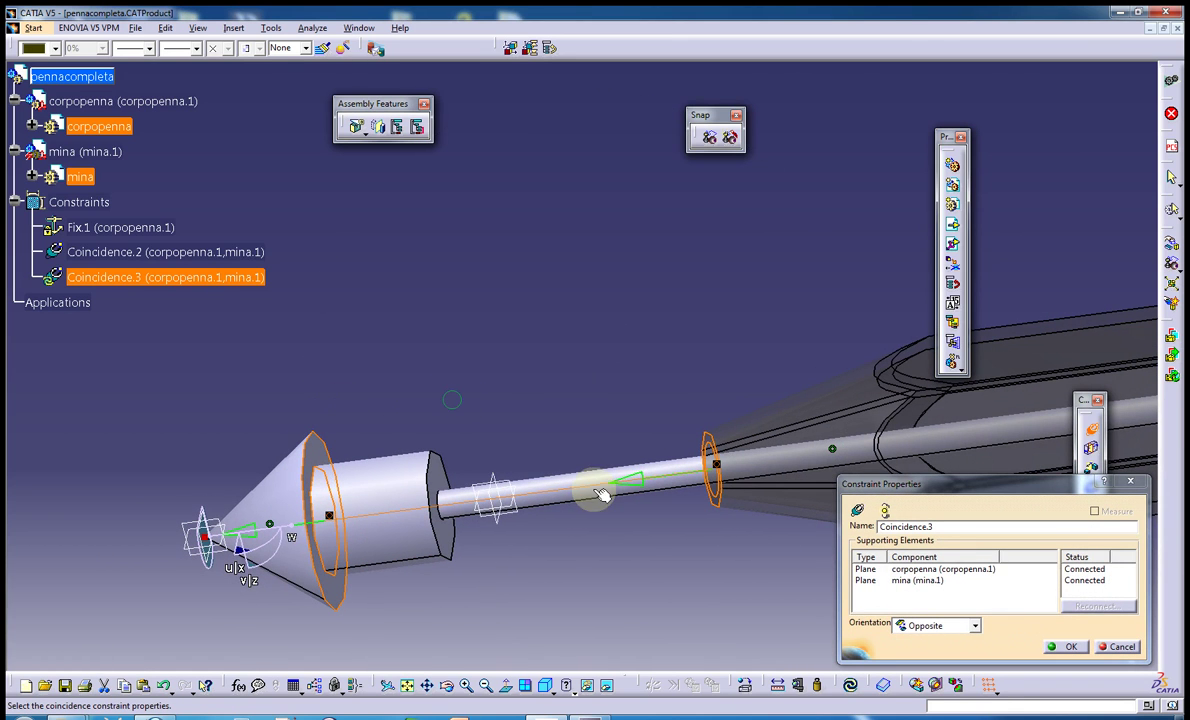
{"action": "left_click", "coordinate": [972, 628]}
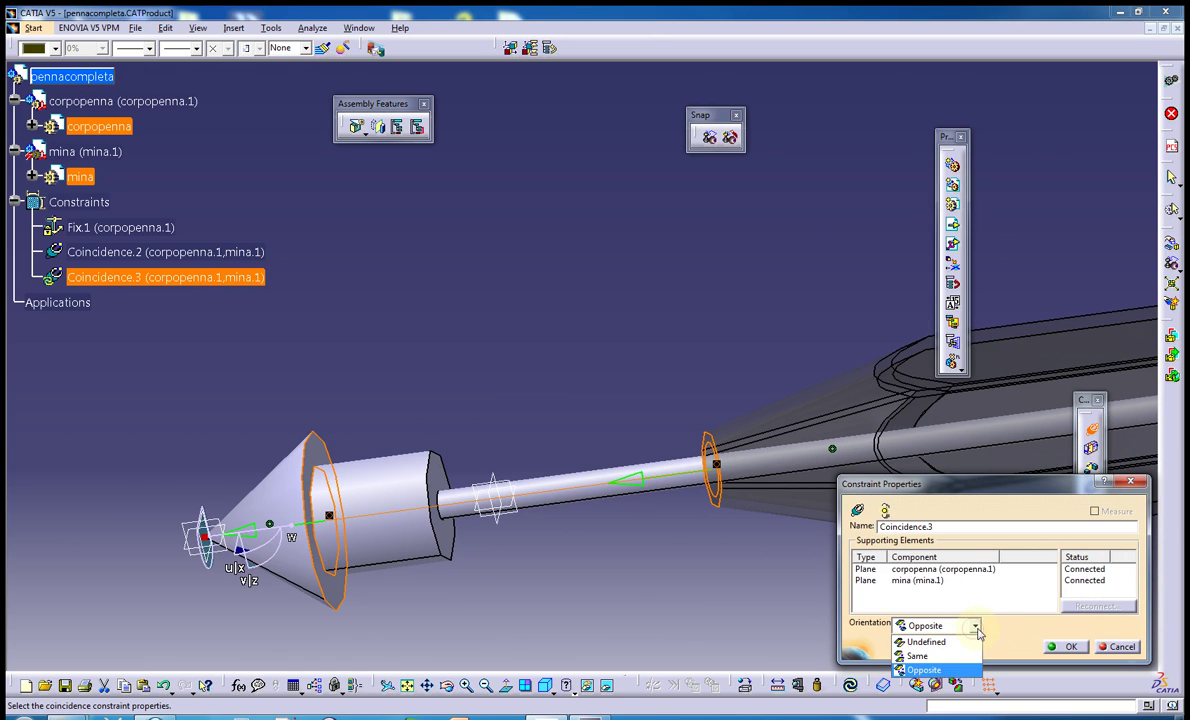
{"action": "left_click", "coordinate": [976, 630]}
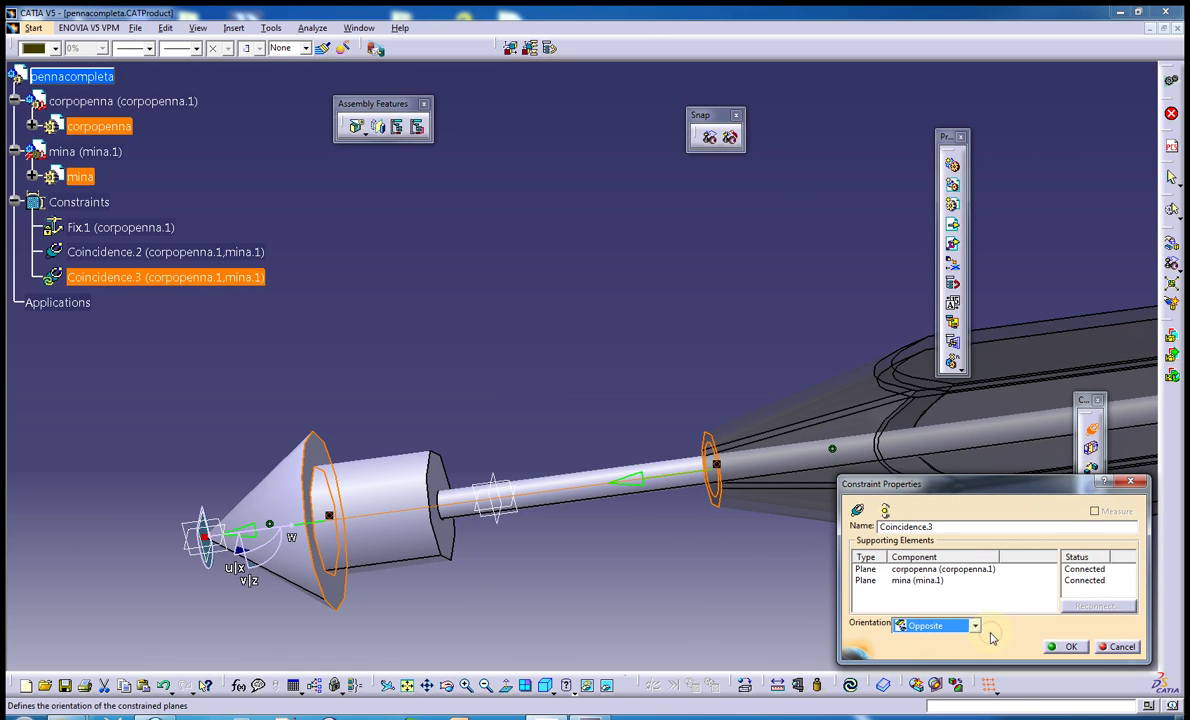
{"action": "left_click", "coordinate": [1072, 647]}
{"action": "left_click", "coordinate": [850, 686]}
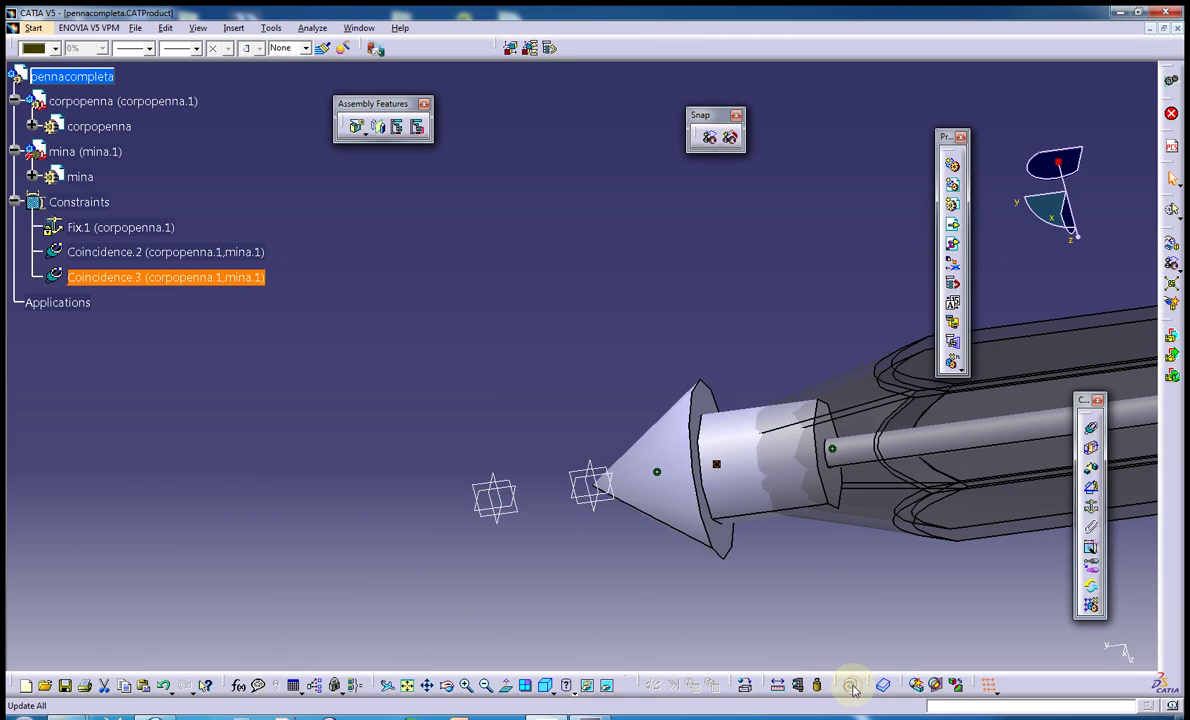
- Run a Contact + Clash check between all components, finding one −5.09 mm corpopenna–mina clash
{"action": "left_click", "coordinate": [704, 510]}
{"action": "mouse_move", "coordinate": [704, 510]}
{"action": "middle_mouse_down"}
{"action": "mouse_move", "coordinate": [485, 512]}
{"action": "mouse_move", "coordinate": [552, 494]}
{"action": "middle_mouse_up"}
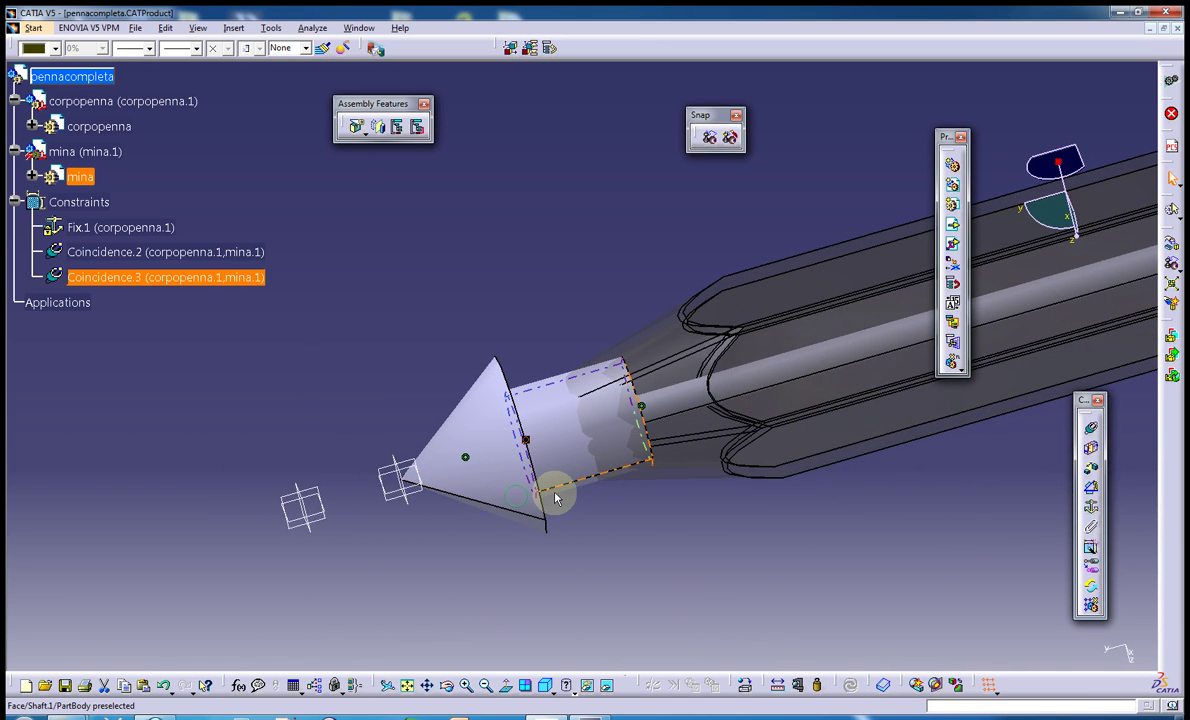
{"action": "left_click", "coordinate": [606, 523]}
{"action": "middle_click_drag", "start_coordinate": [606, 523], "coordinate": [551, 529]}
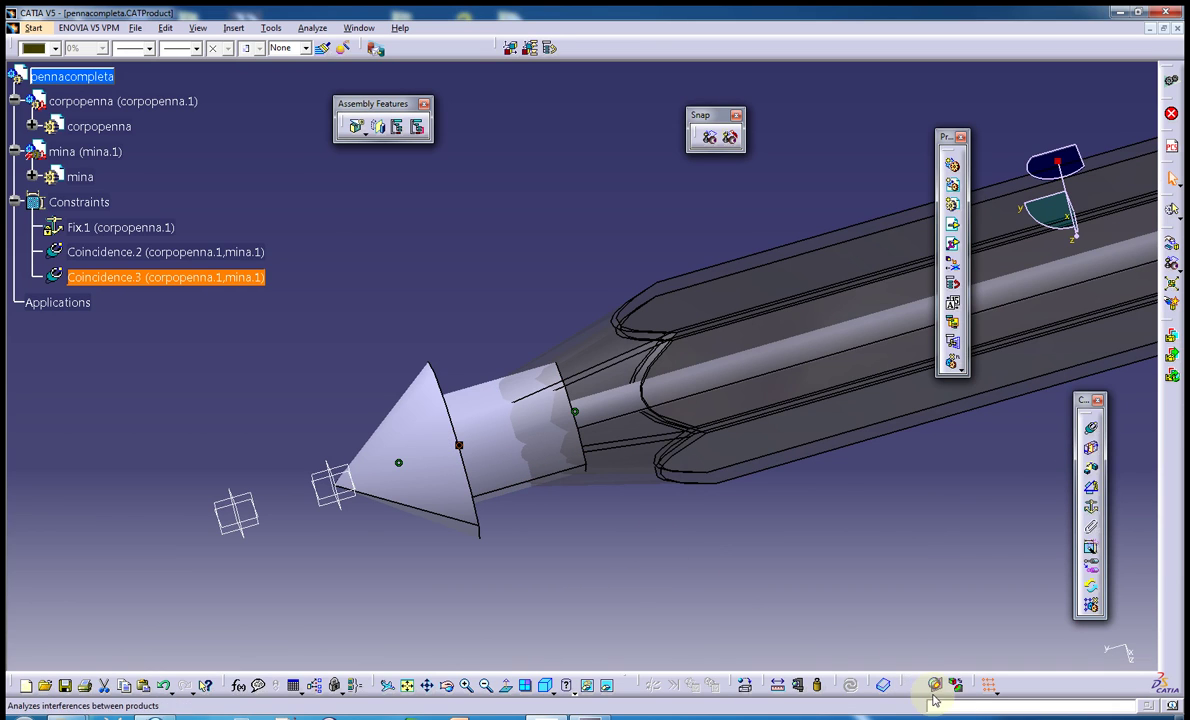
{"action": "left_click", "coordinate": [917, 688]}
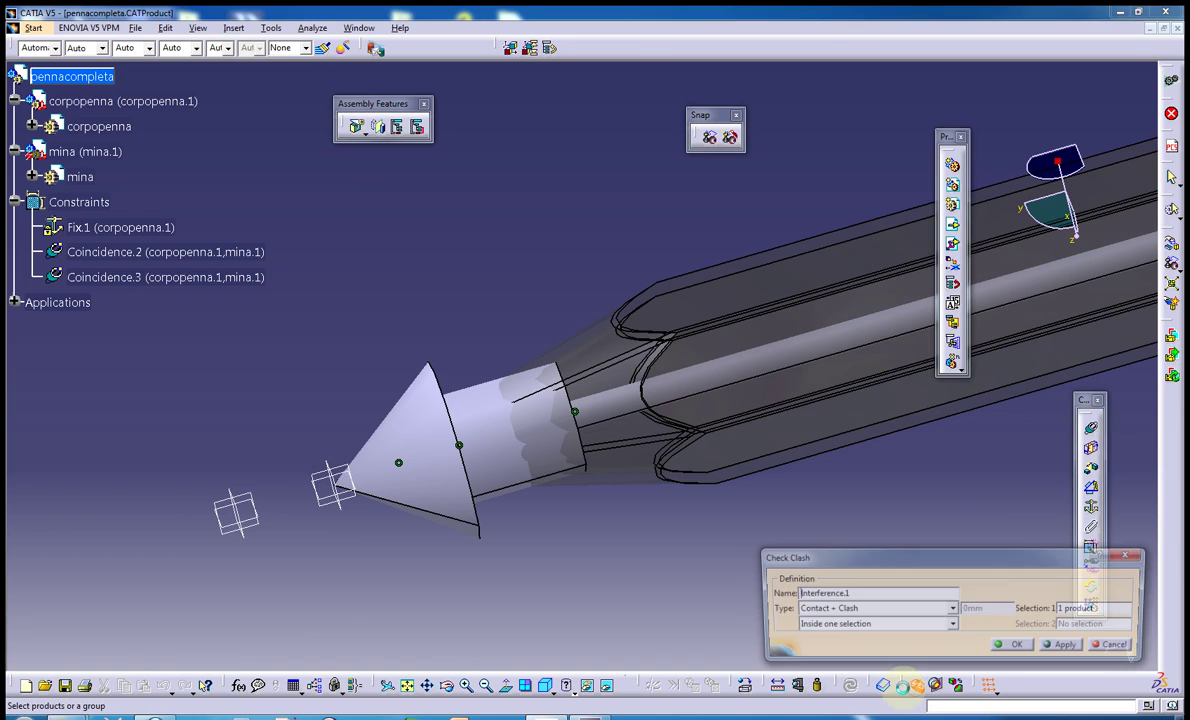
{"action": "left_click", "coordinate": [1018, 647]}
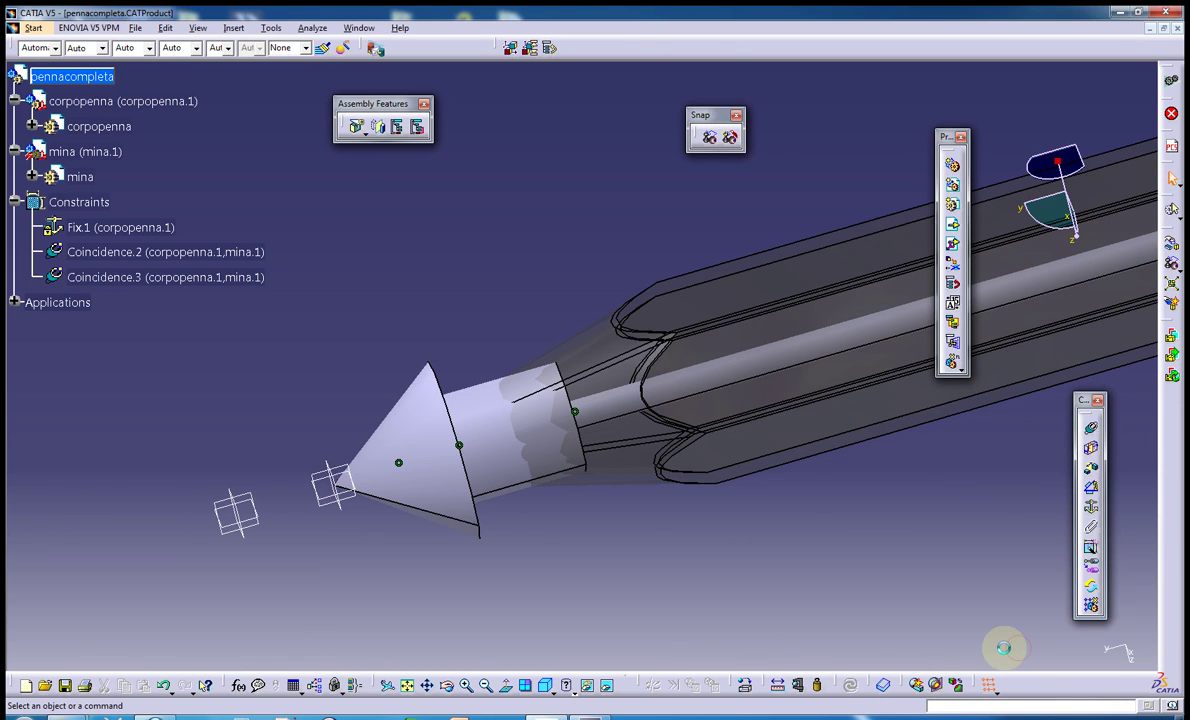
{"action": "left_click", "coordinate": [934, 686]}
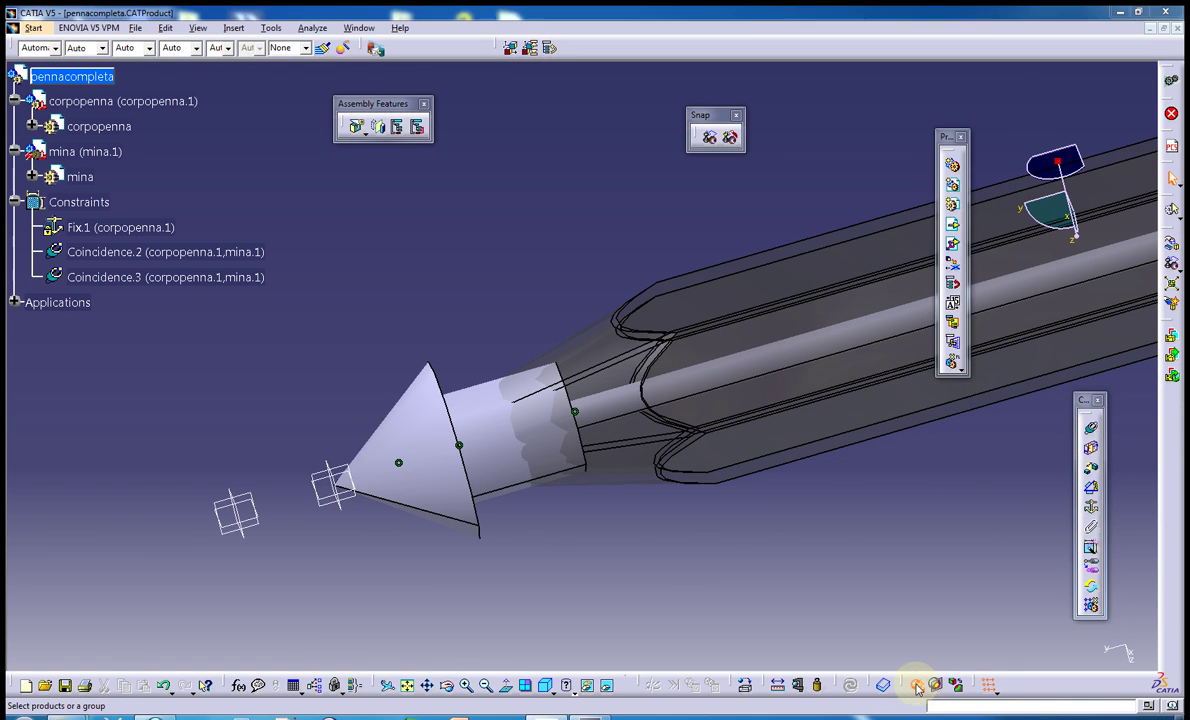
{"action": "left_click", "coordinate": [1066, 647]}
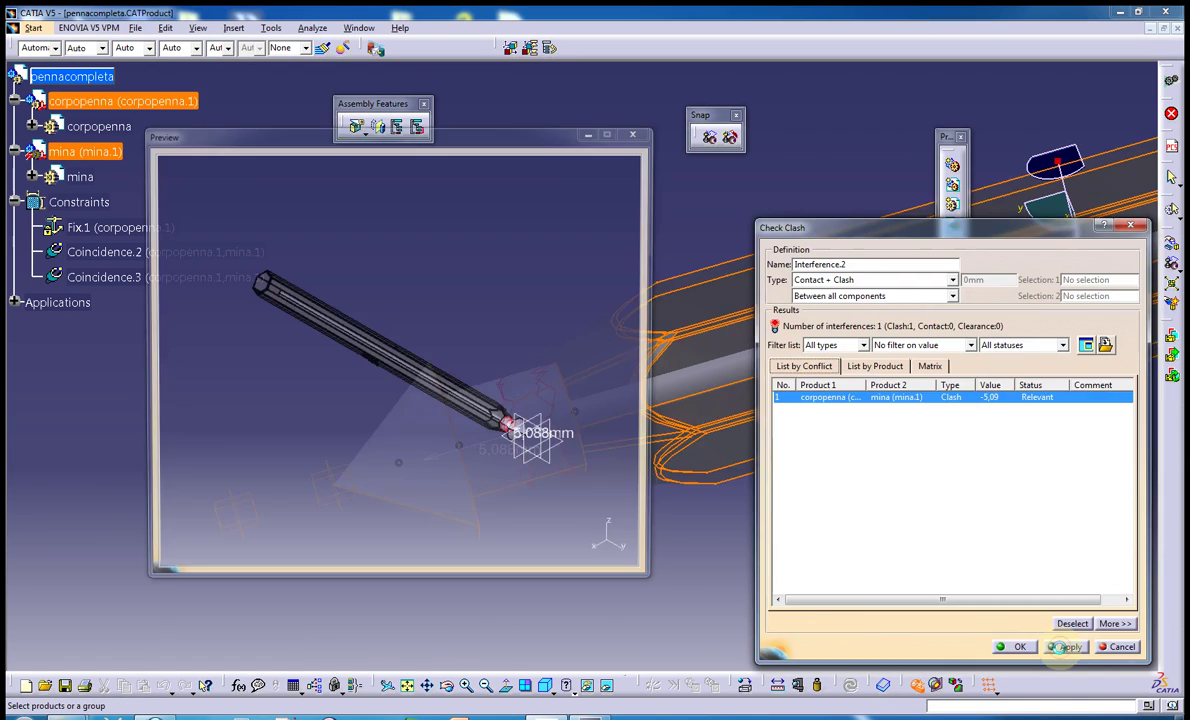
{"action": "mouse_move", "coordinate": [557, 457]}
{"action": "middle_mouse_down"}
{"action": "mouse_move", "coordinate": [273, 428]}
{"action": "mouse_move", "coordinate": [368, 371]}
{"action": "mouse_move", "coordinate": [393, 297]}
{"action": "mouse_move", "coordinate": [270, 448]}
{"action": "middle_mouse_up"}
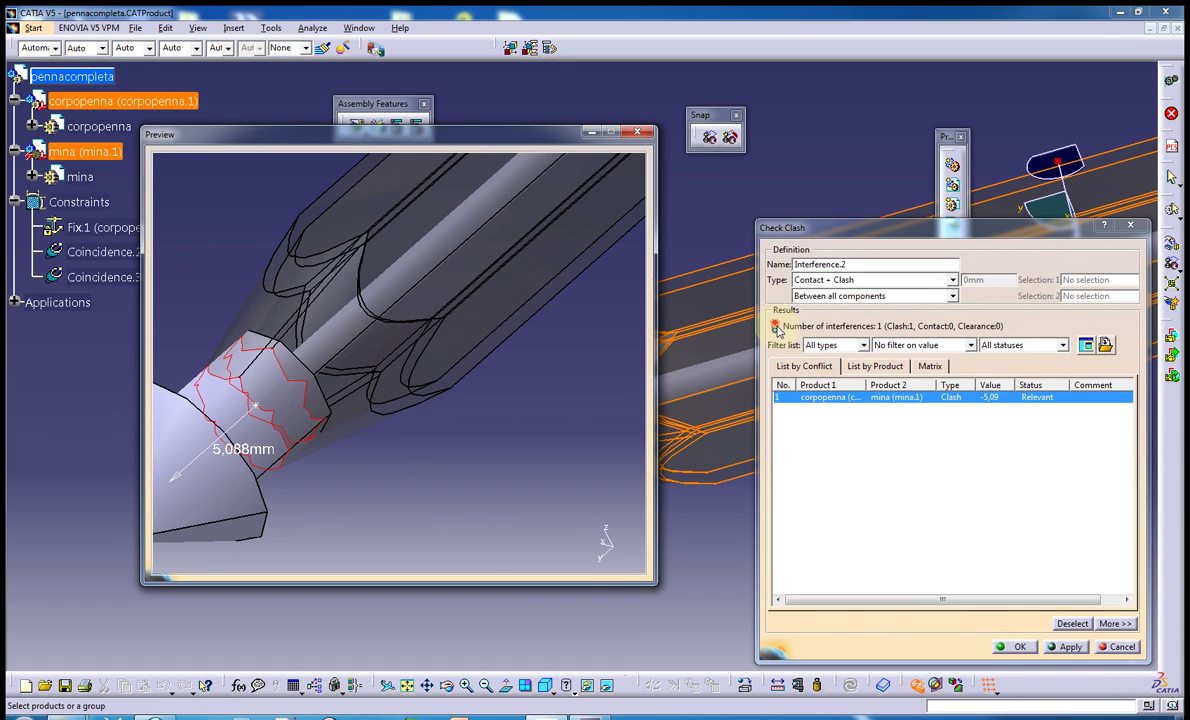
{"action": "left_click", "coordinate": [1030, 647]}
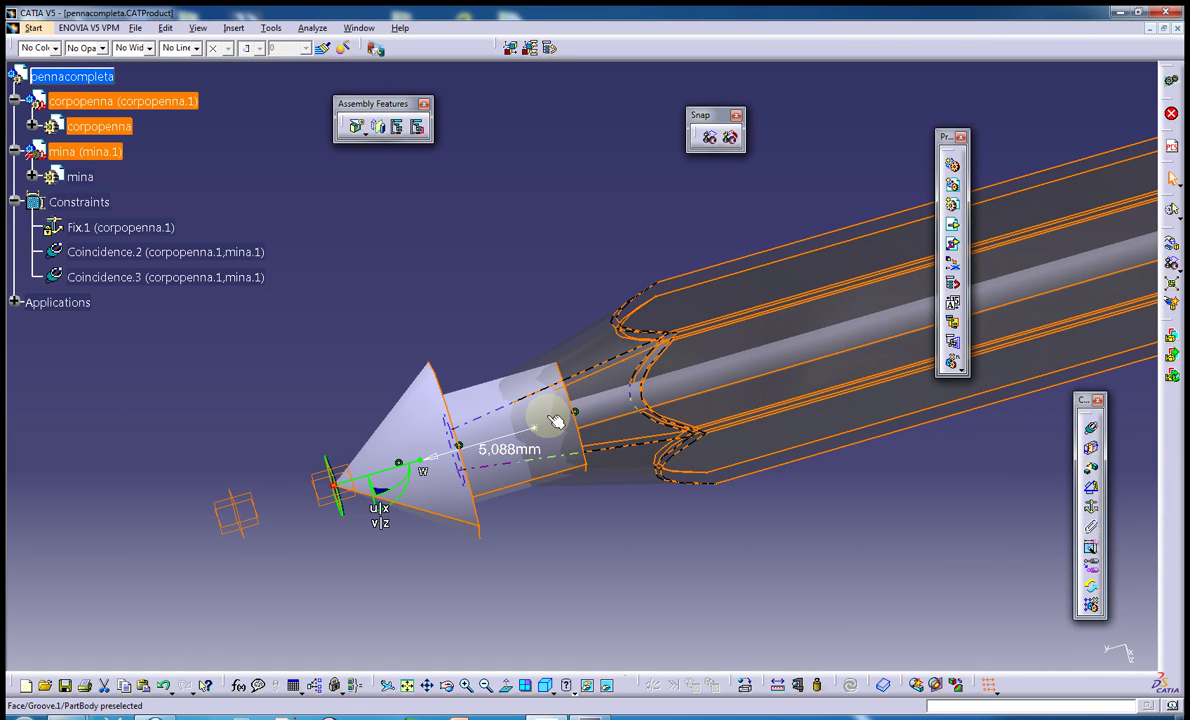
- Expand the mina node in the tree and bring up its mina object context options
{"action": "mouse_move", "coordinate": [680, 462]}
{"action": "middle_mouse_down"}
{"action": "mouse_move", "coordinate": [613, 532]}
{"action": "mouse_move", "coordinate": [566, 529]}
{"action": "mouse_move", "coordinate": [584, 524]}
{"action": "middle_mouse_up"}
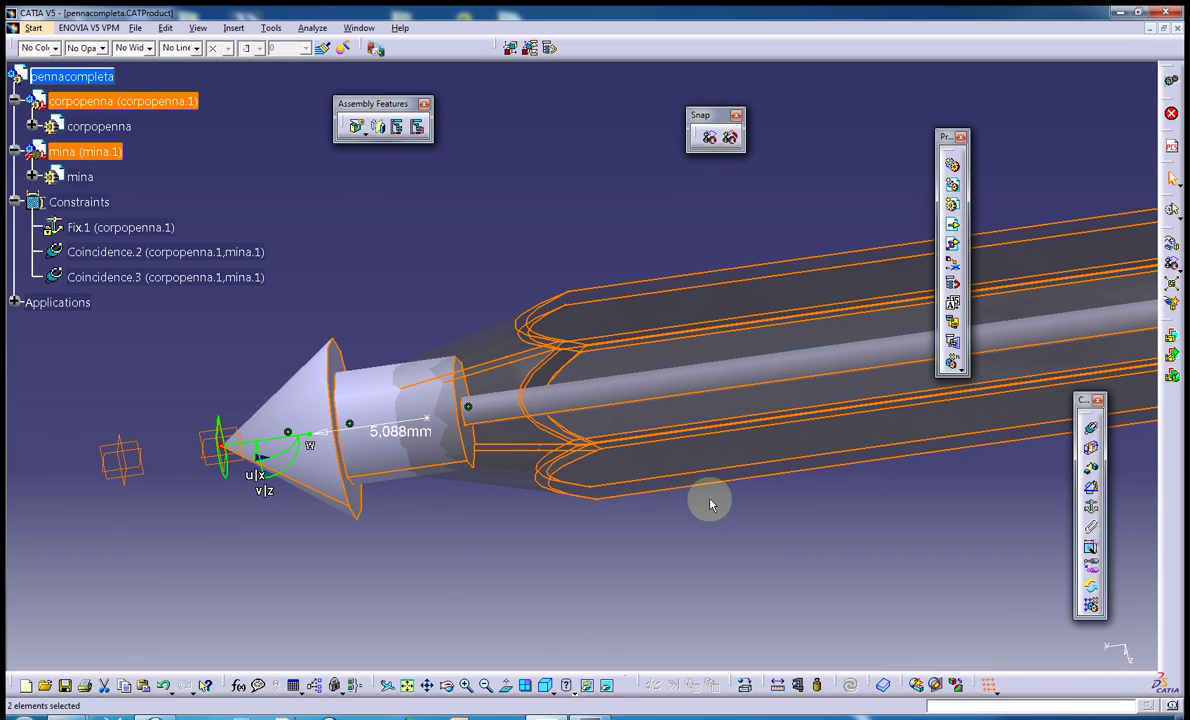
{"action": "mouse_move", "coordinate": [510, 280]}
{"action": "middle_mouse_down"}
{"action": "mouse_move", "coordinate": [412, 282]}
{"action": "mouse_move", "coordinate": [364, 300]}
{"action": "mouse_move", "coordinate": [372, 311]}
{"action": "middle_mouse_up"}
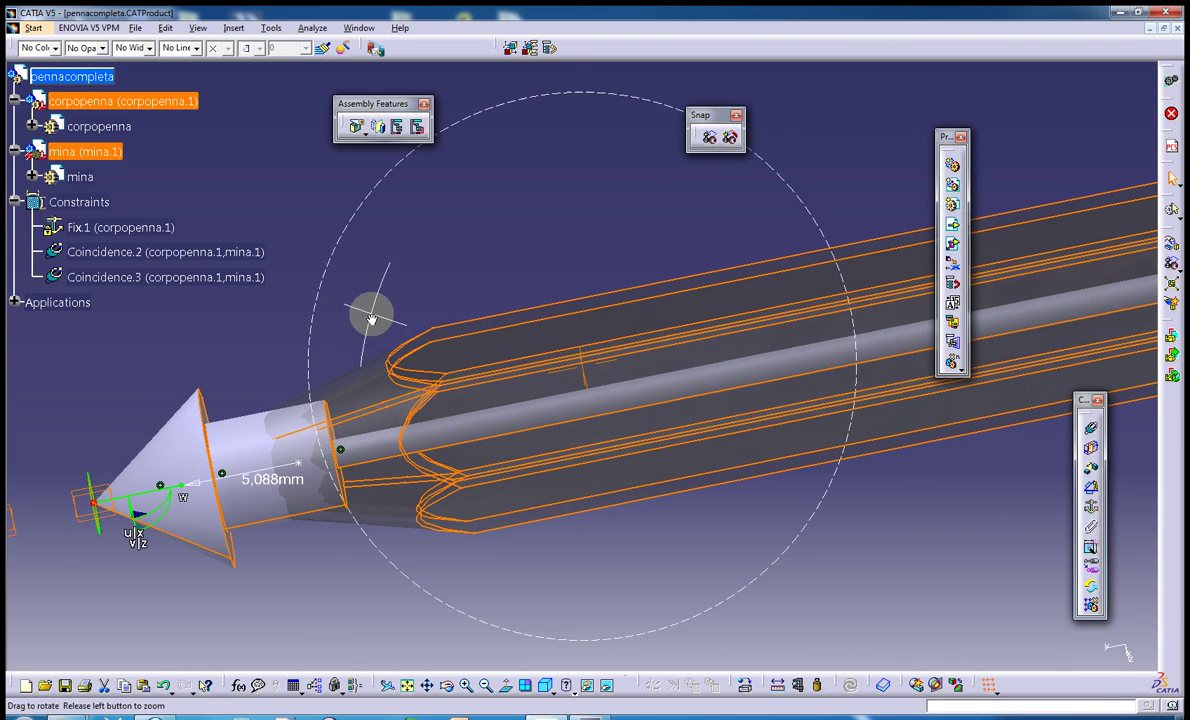
{"action": "left_click", "coordinate": [33, 177]}
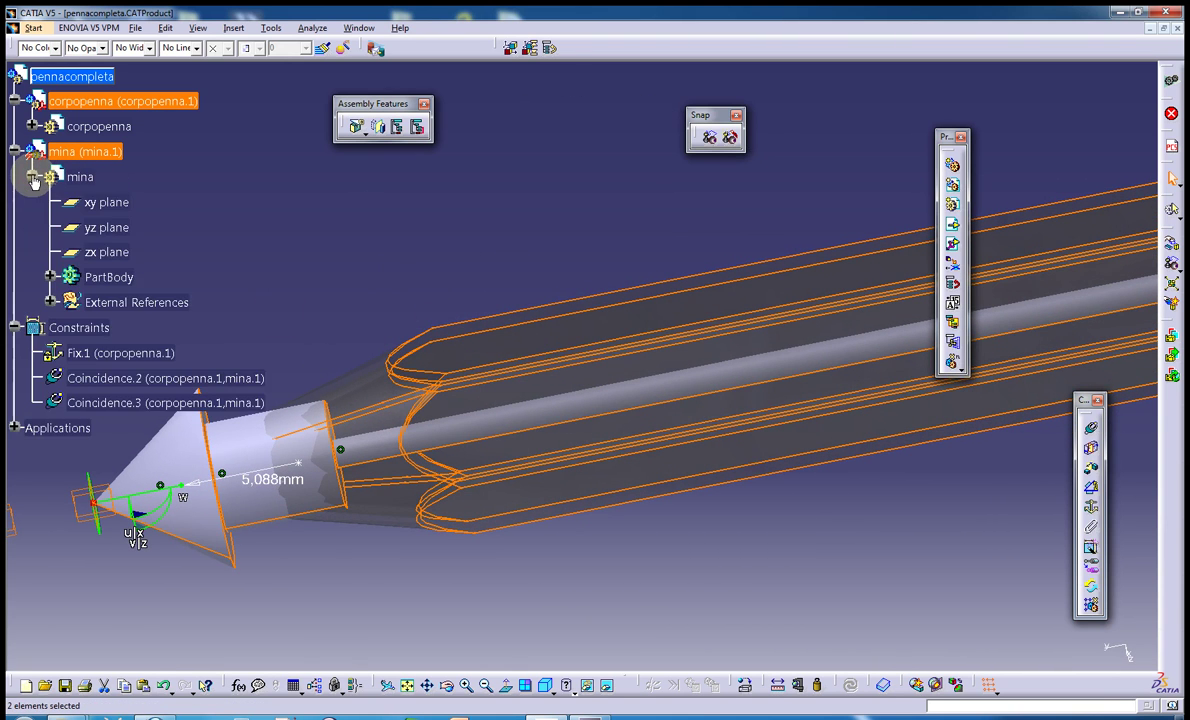
{"action": "left_click", "coordinate": [60, 176]}
{"action": "right_click", "coordinate": [68, 178]}
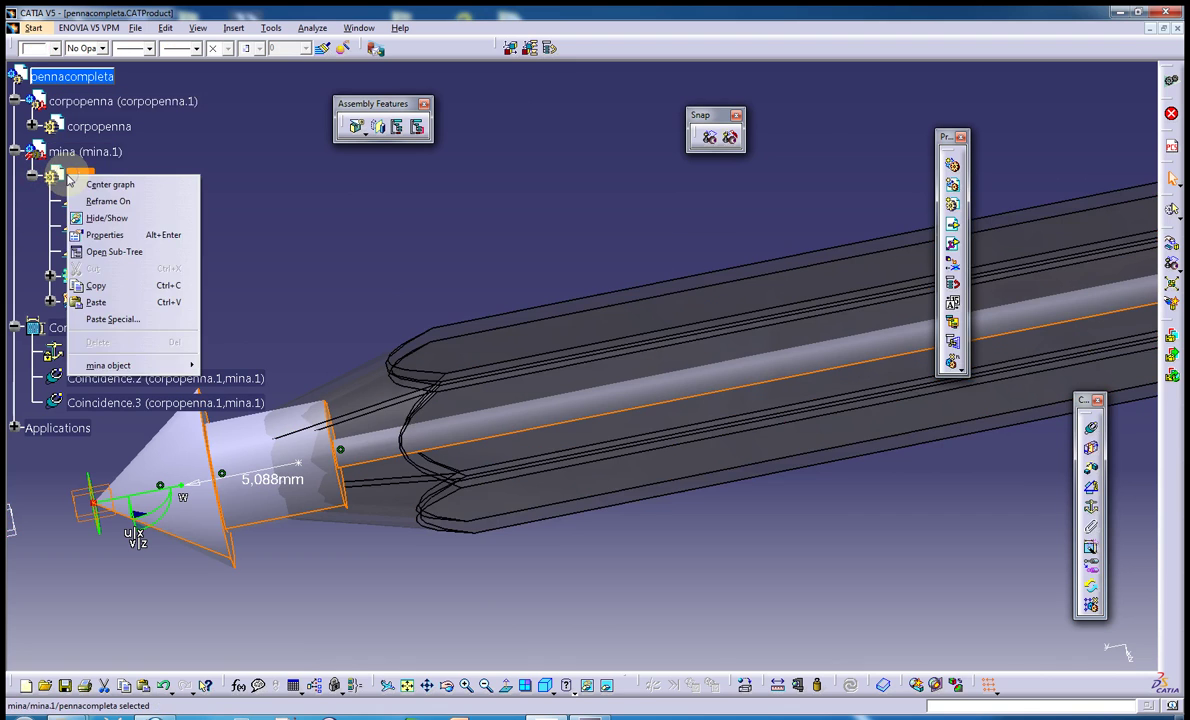
{"action": "left_click", "coordinate": [115, 152]}
{"action": "left_click", "coordinate": [117, 153]}
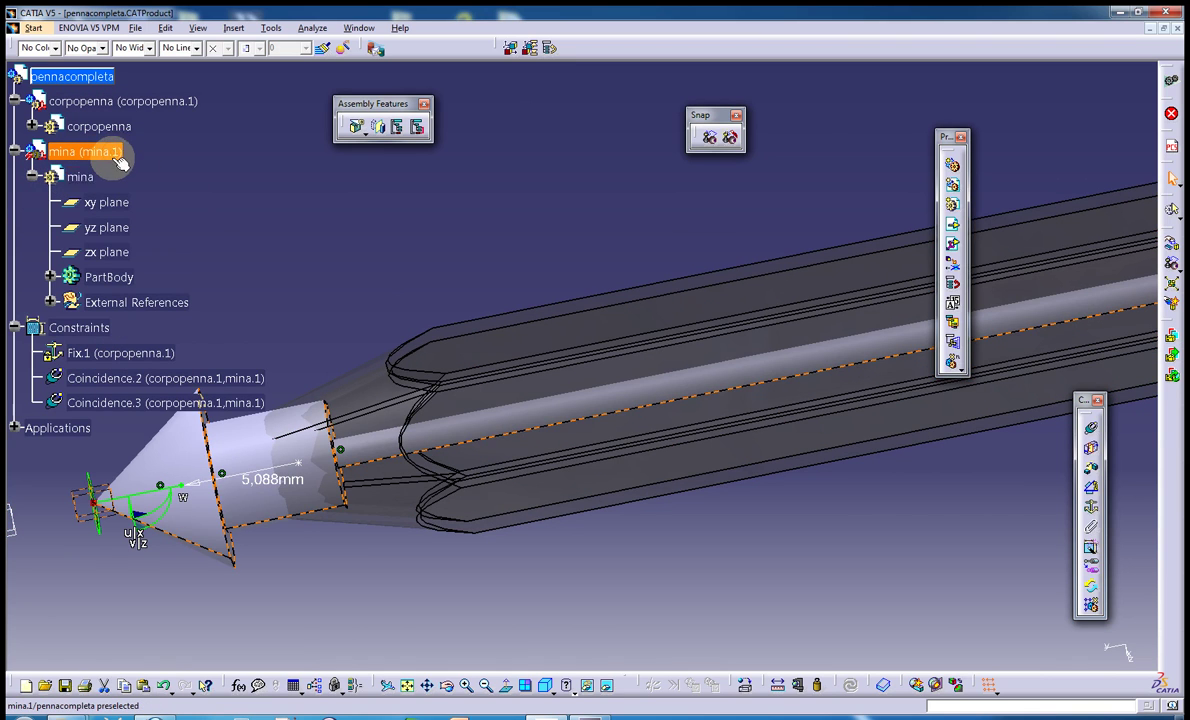
{"action": "left_click", "coordinate": [84, 176]}
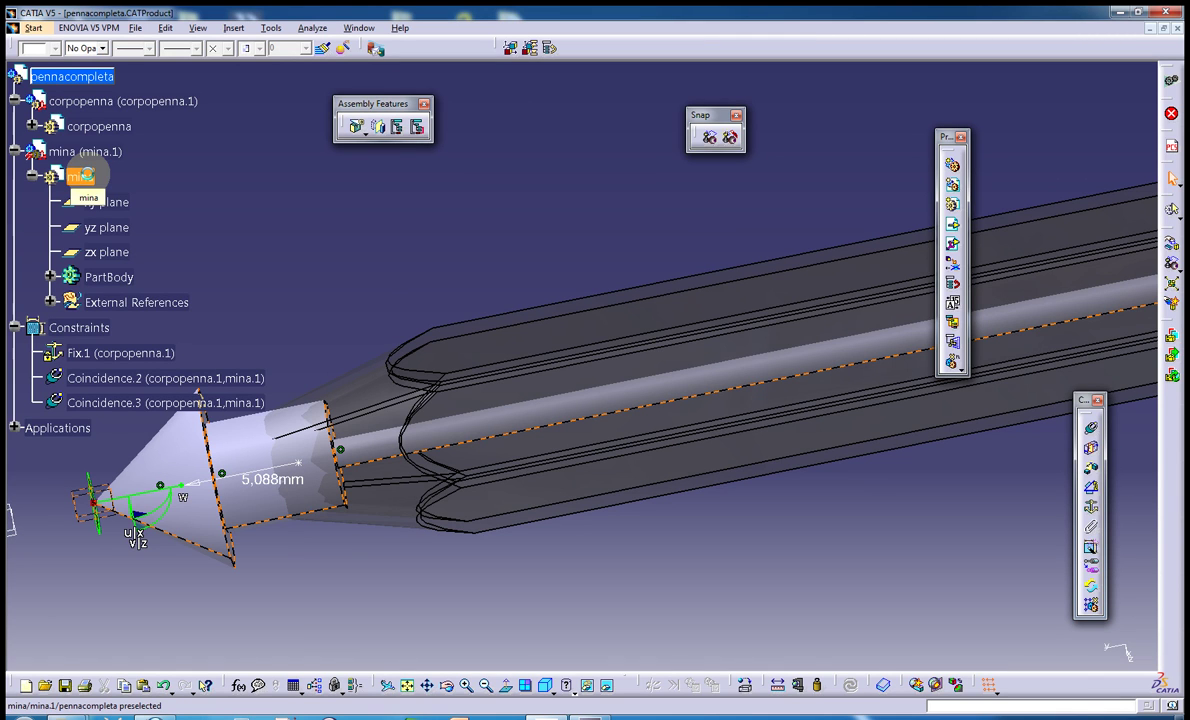
{"action": "right_click", "coordinate": [87, 176]}
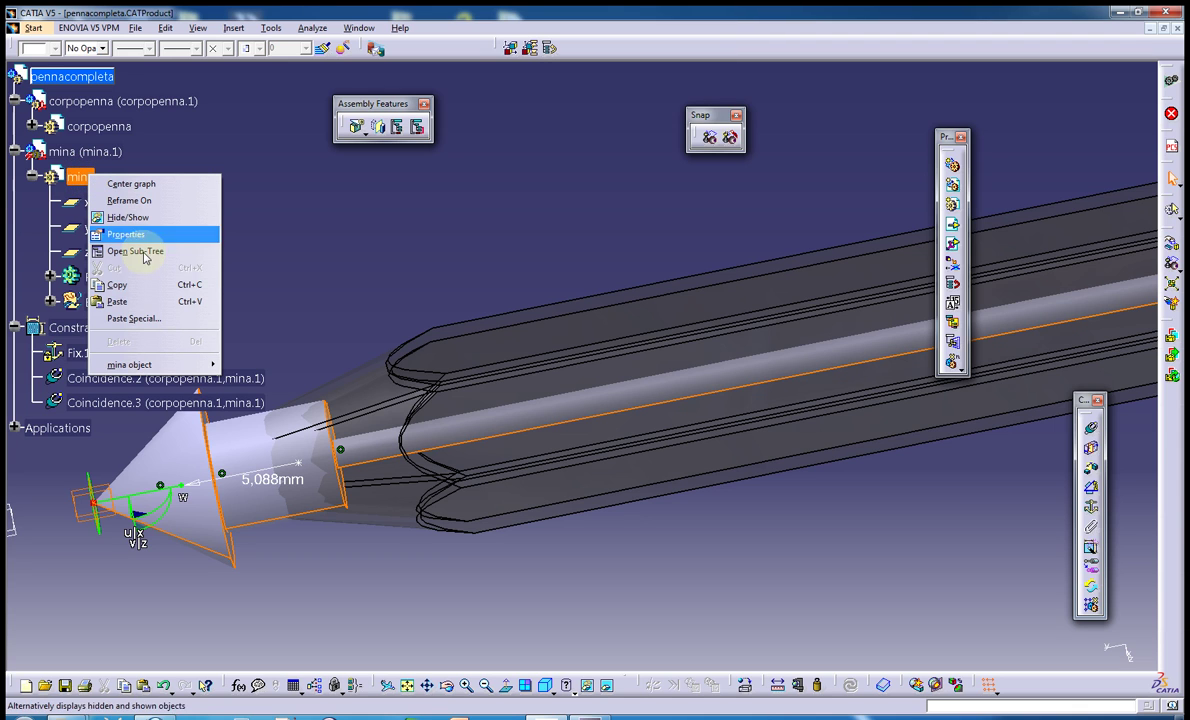
{"action": "mouse_move", "coordinate": [130, 364]}
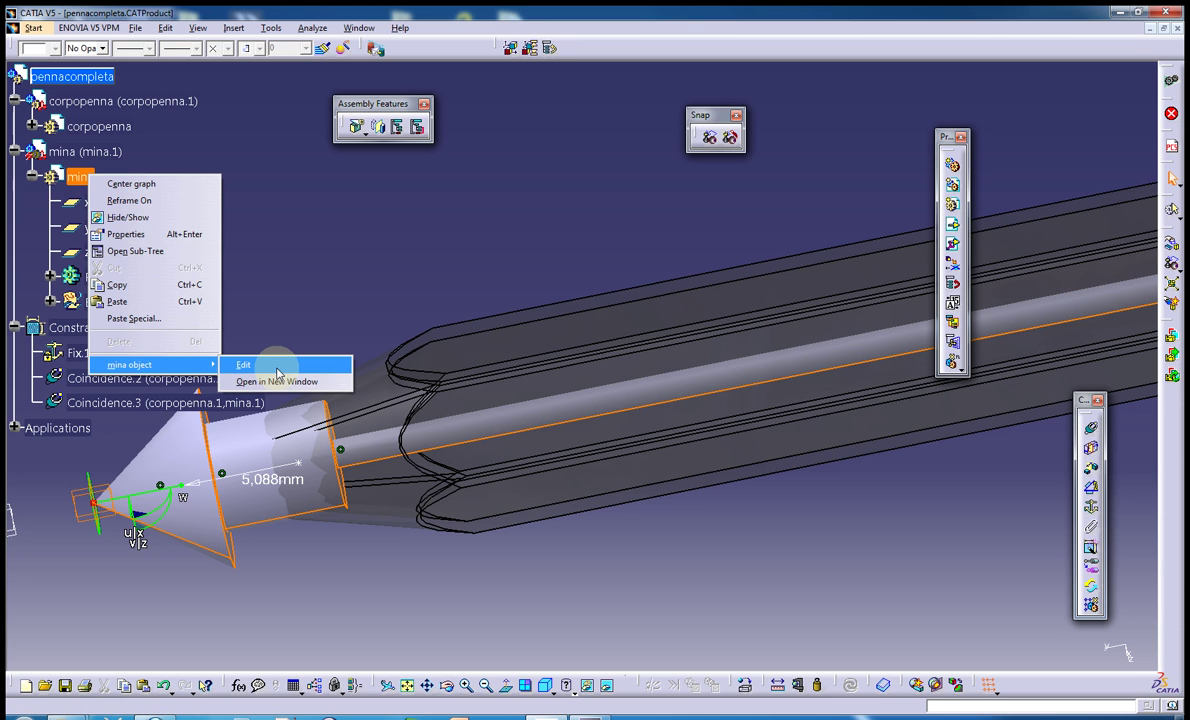
- Edit mina in context, expand PartBody and Shaft.1, and open Sketch.1
{"action": "left_click", "coordinate": [277, 368]}
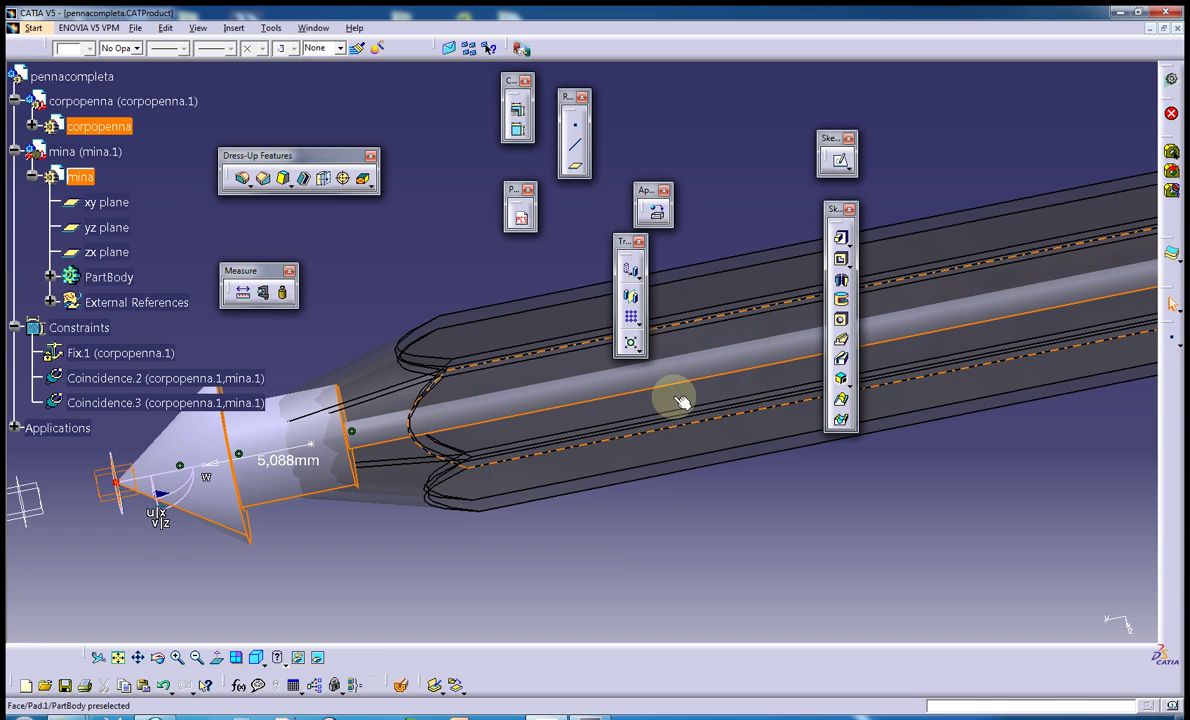
{"action": "left_click", "coordinate": [50, 277]}
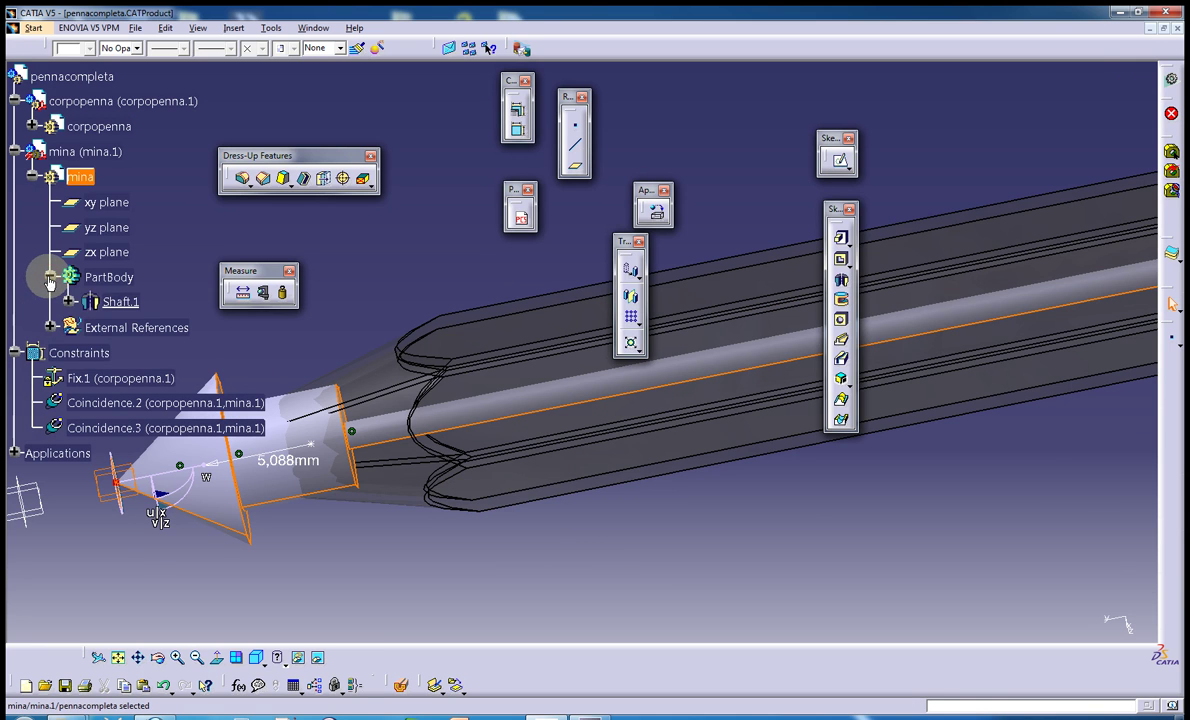
{"action": "left_click", "coordinate": [68, 302]}
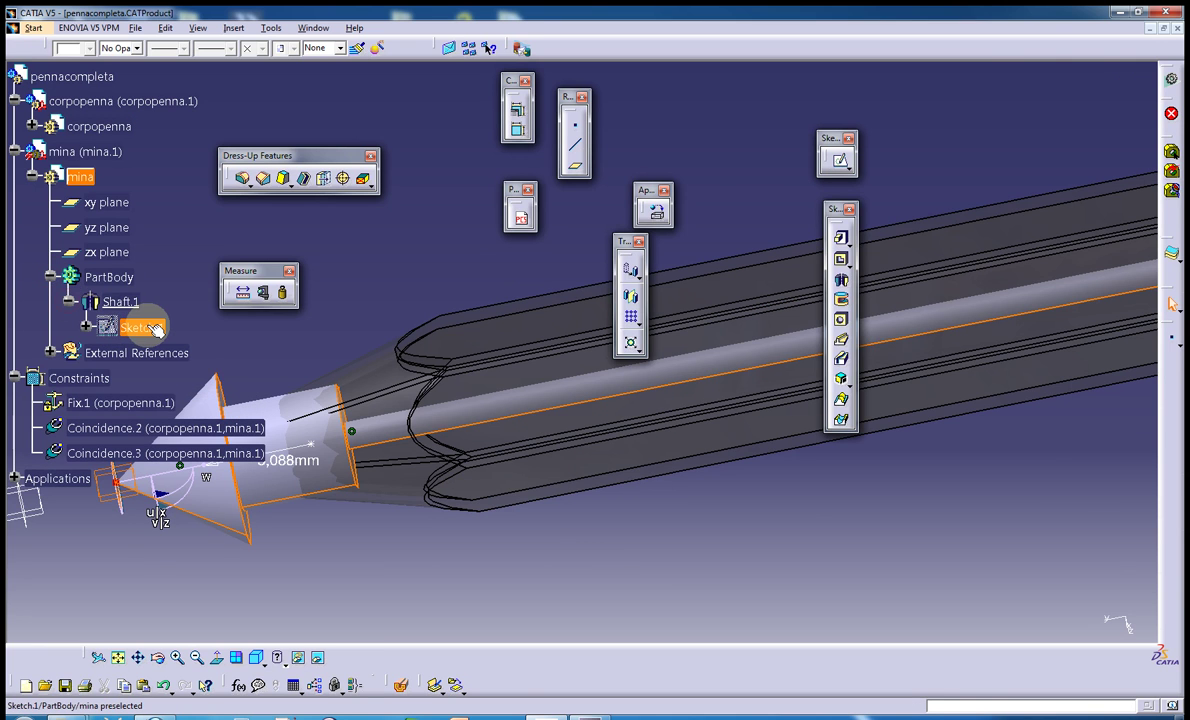
{"action": "double_click", "coordinate": [150, 328]}
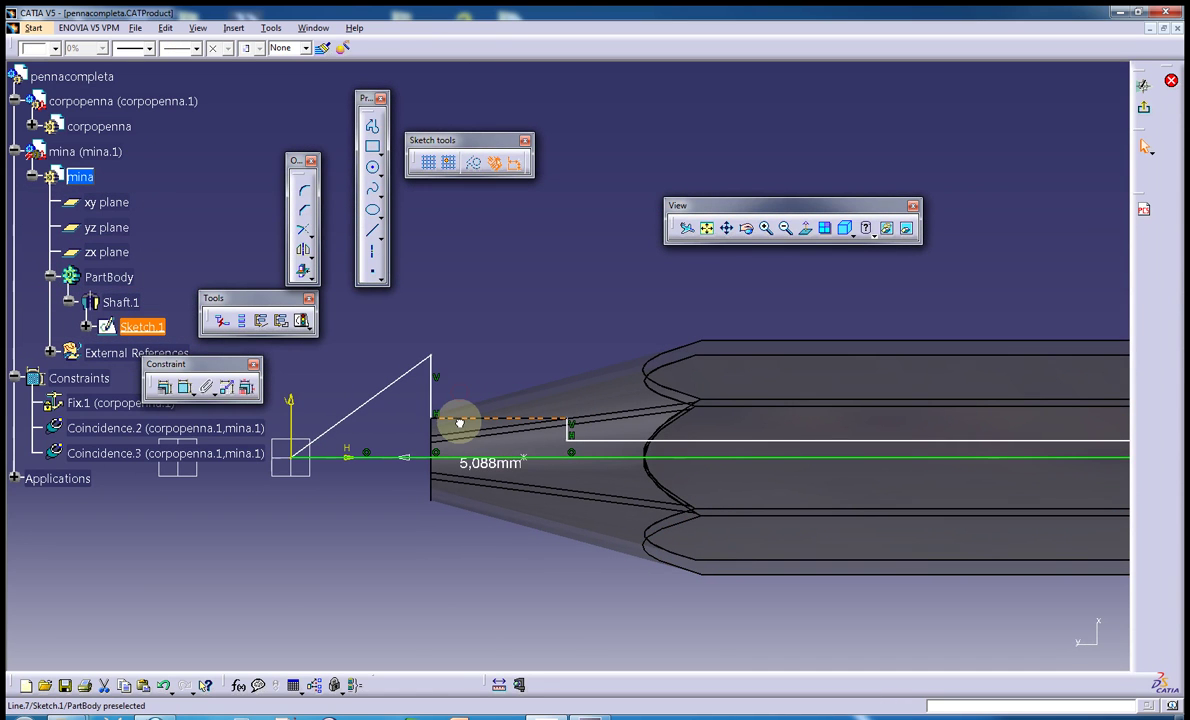
- Lower the top corner of the mina profile and select the pen body face at the tip
{"action": "left_click", "coordinate": [459, 421]}
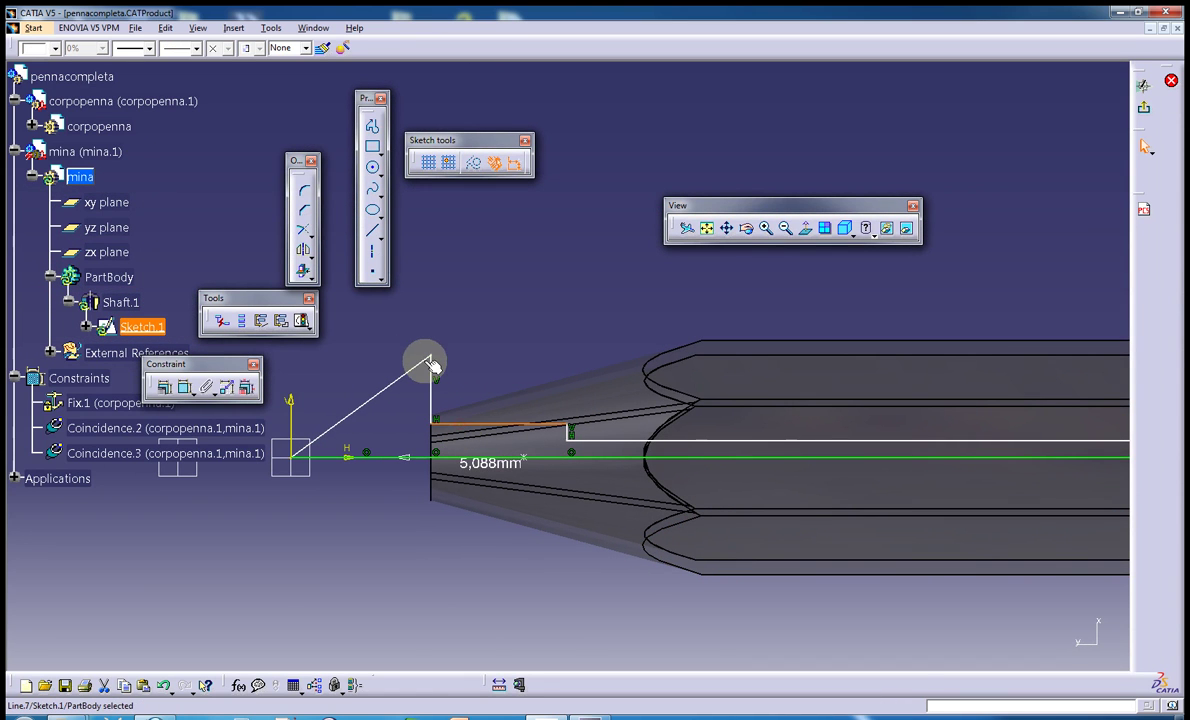
{"action": "mouse_move", "coordinate": [430, 362]}
{"action": "left_mouse_down"}
{"action": "mouse_move", "coordinate": [437, 407]}
{"action": "mouse_move", "coordinate": [417, 403]}
{"action": "left_mouse_up"}
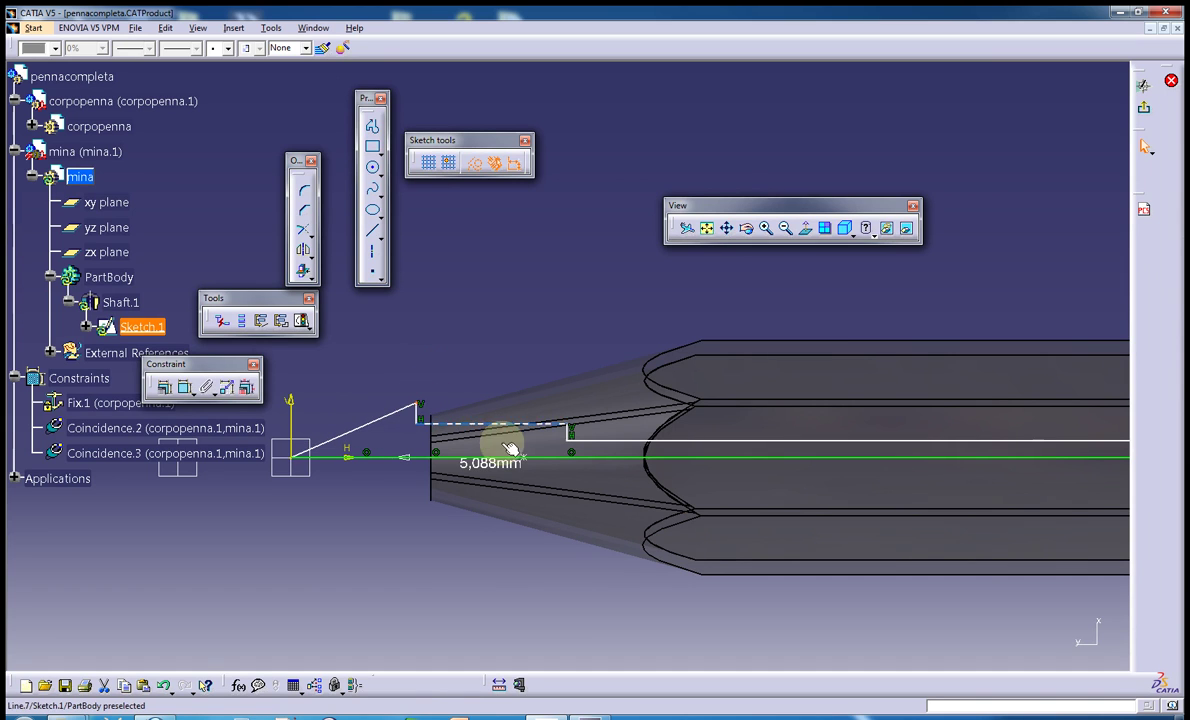
{"action": "left_click", "coordinate": [473, 322]}
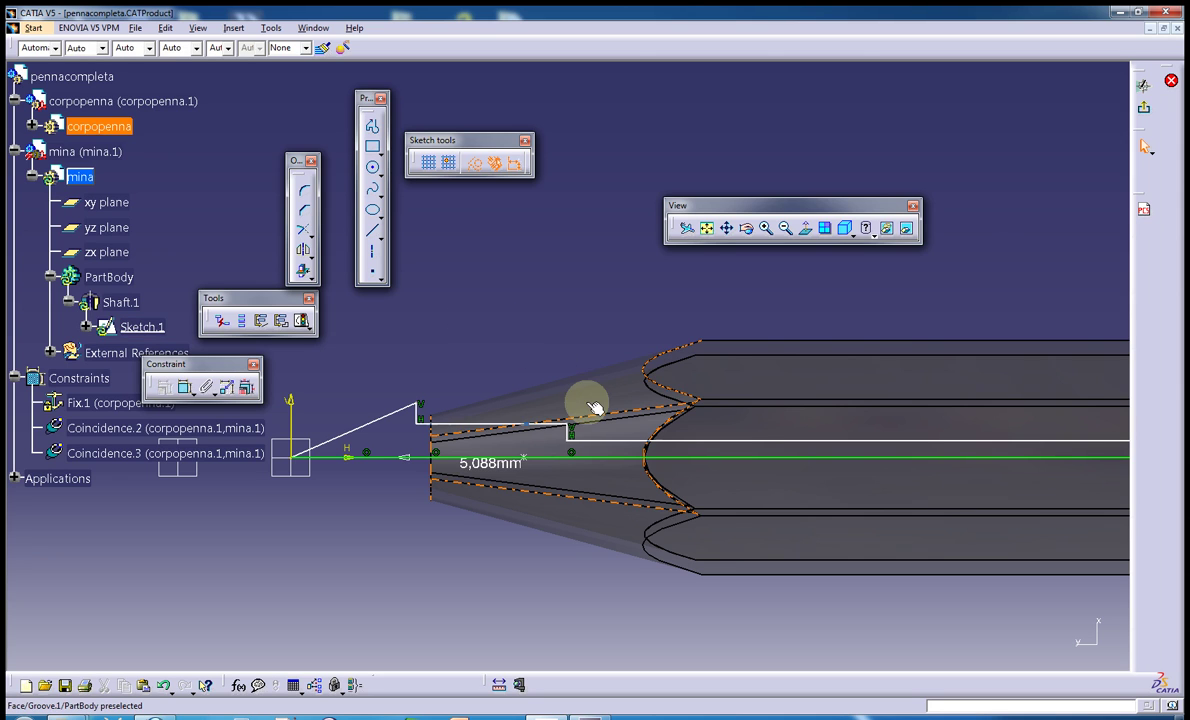
{"action": "middle_click_drag", "start_coordinate": [583, 395], "coordinate": [560, 317]}
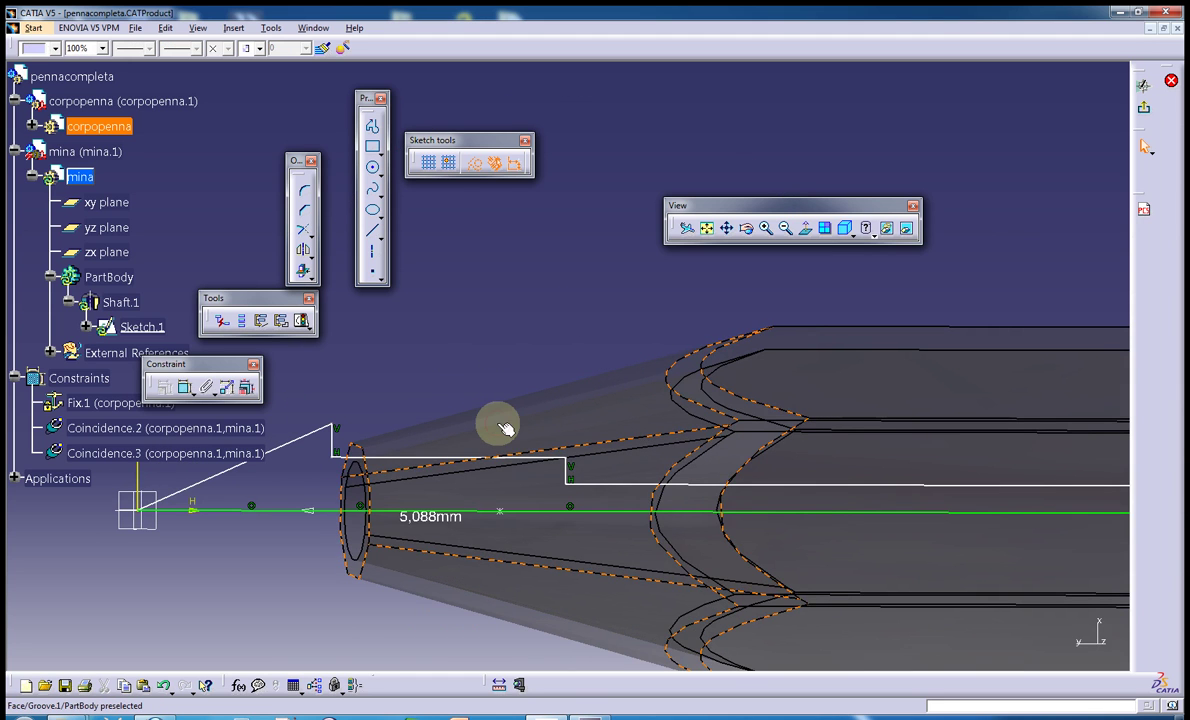
{"action": "left_click", "coordinate": [360, 548]}
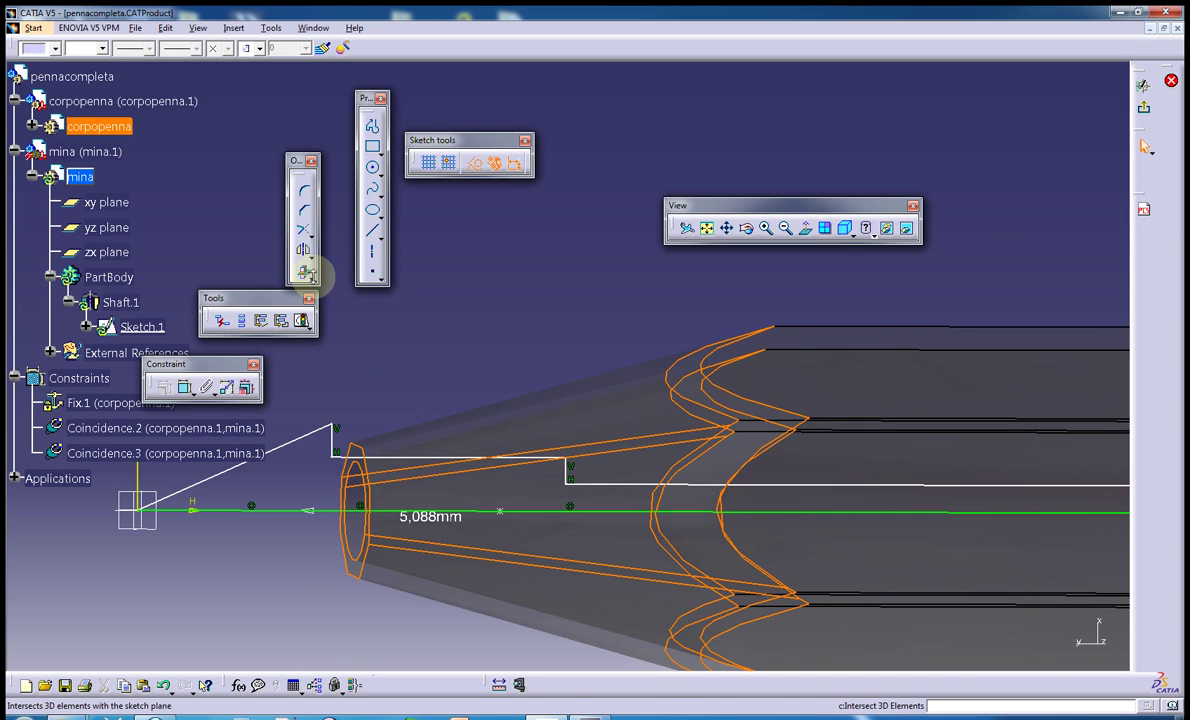
- Try Intersect 3D Elements on the pen body face and dismiss the failure warning
{"action": "left_click", "coordinate": [309, 277]}
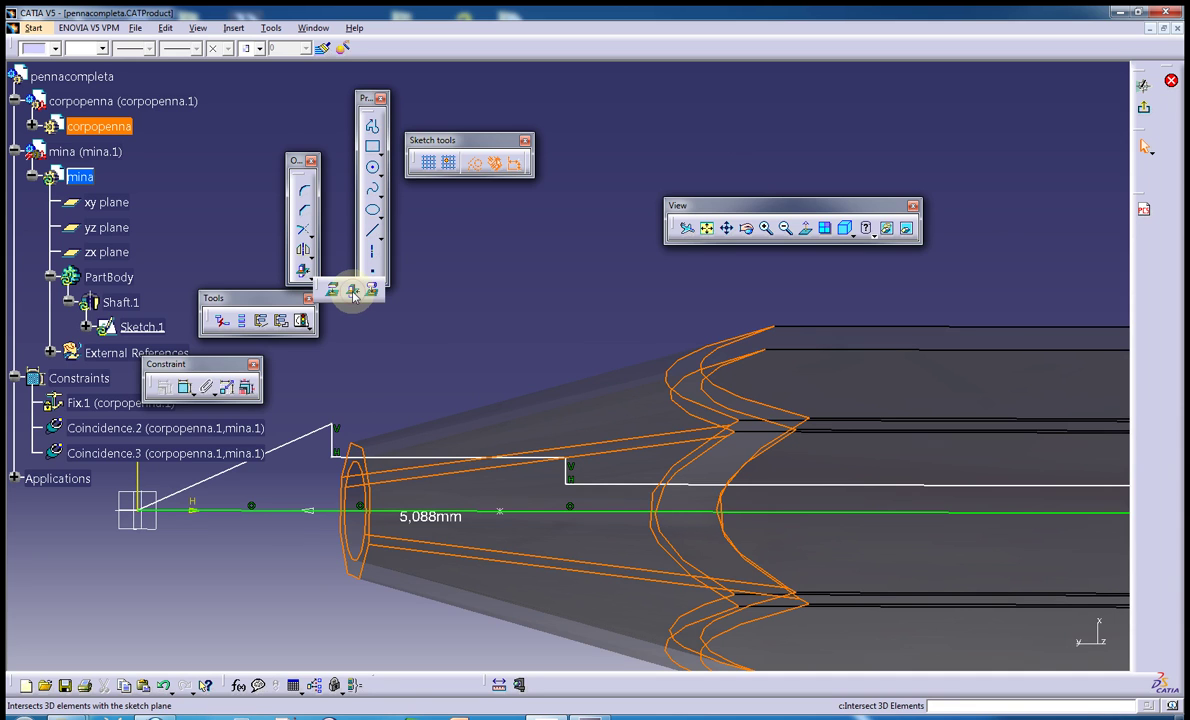
{"action": "left_click", "coordinate": [352, 290]}
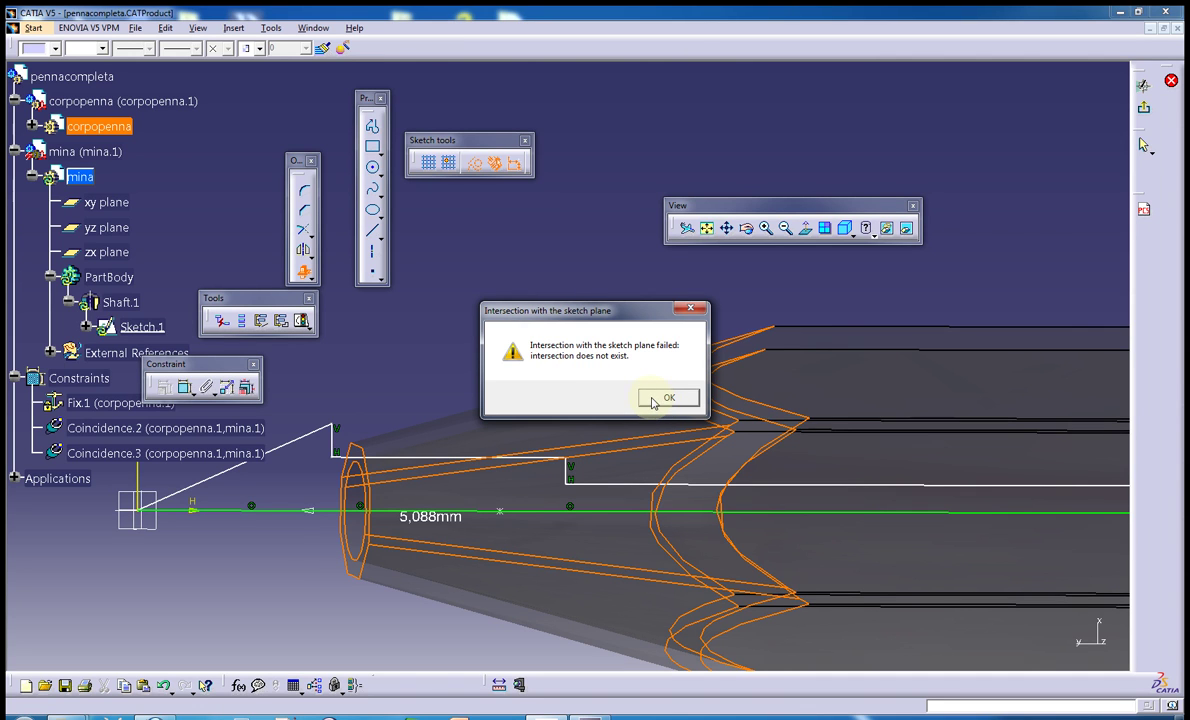
{"action": "left_click", "coordinate": [665, 398]}
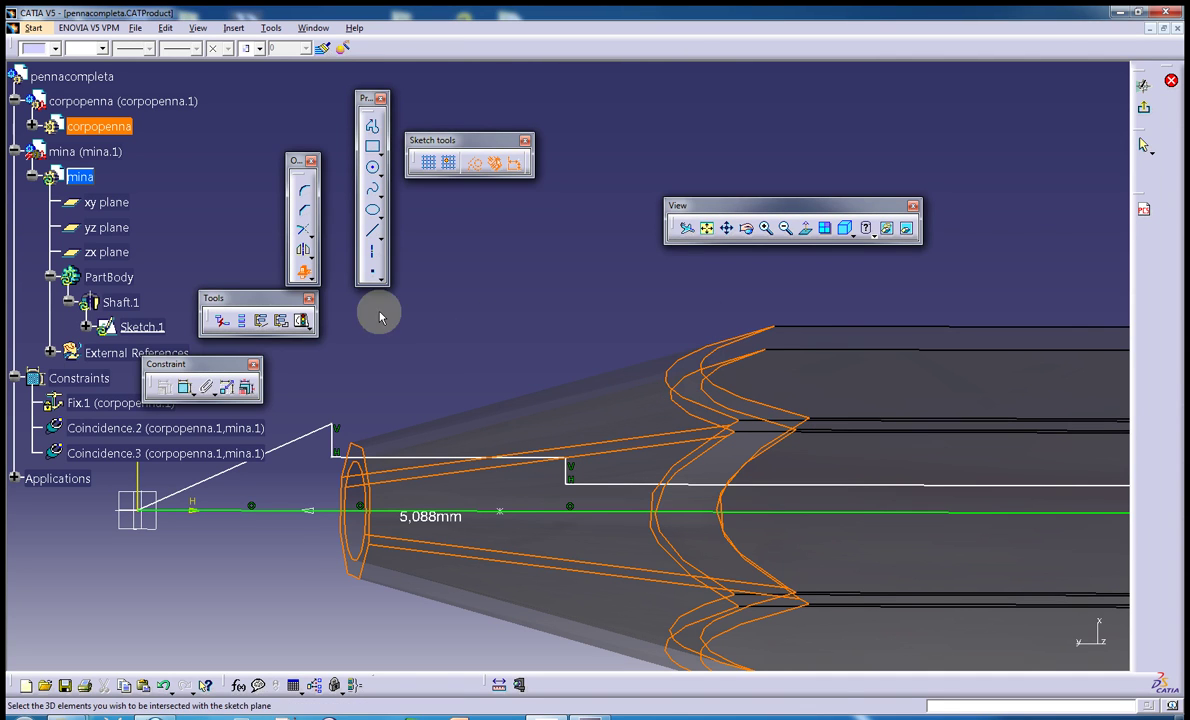
{"action": "left_click", "coordinate": [311, 278]}
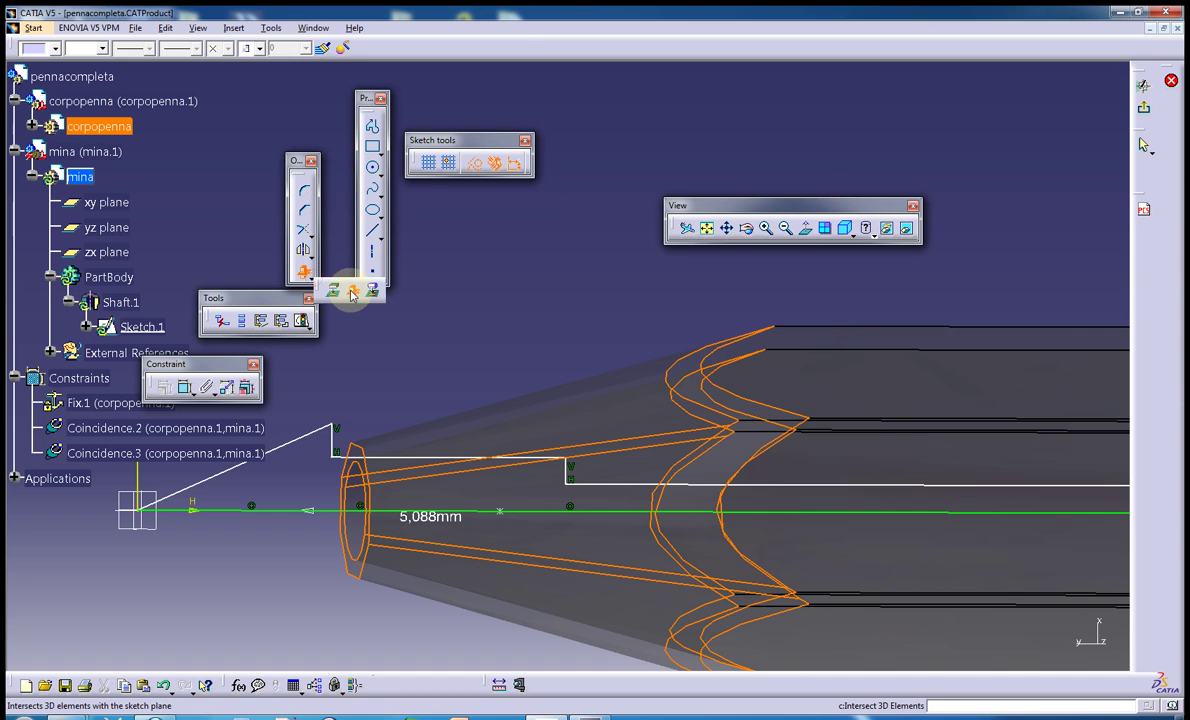
{"action": "left_click", "coordinate": [355, 298]}
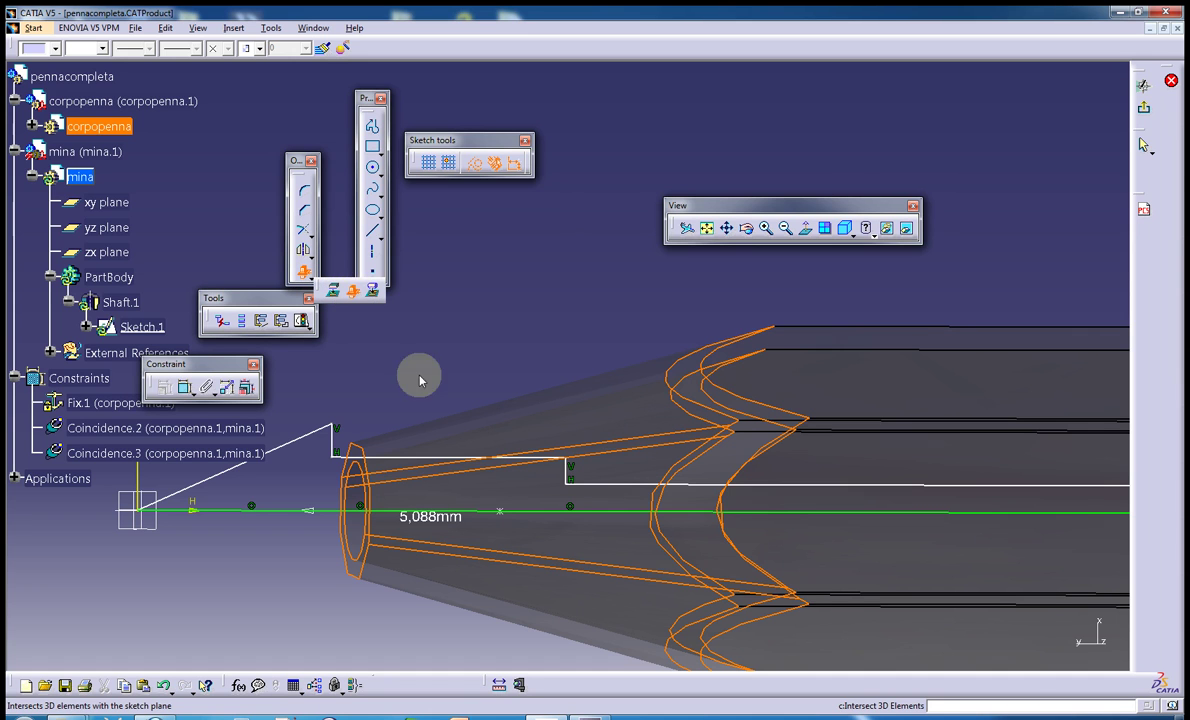
{"action": "mouse_move", "coordinate": [451, 385]}
{"action": "middle_mouse_down"}
{"action": "mouse_move", "coordinate": [491, 368]}
{"action": "mouse_move", "coordinate": [486, 377]}
{"action": "middle_mouse_up"}
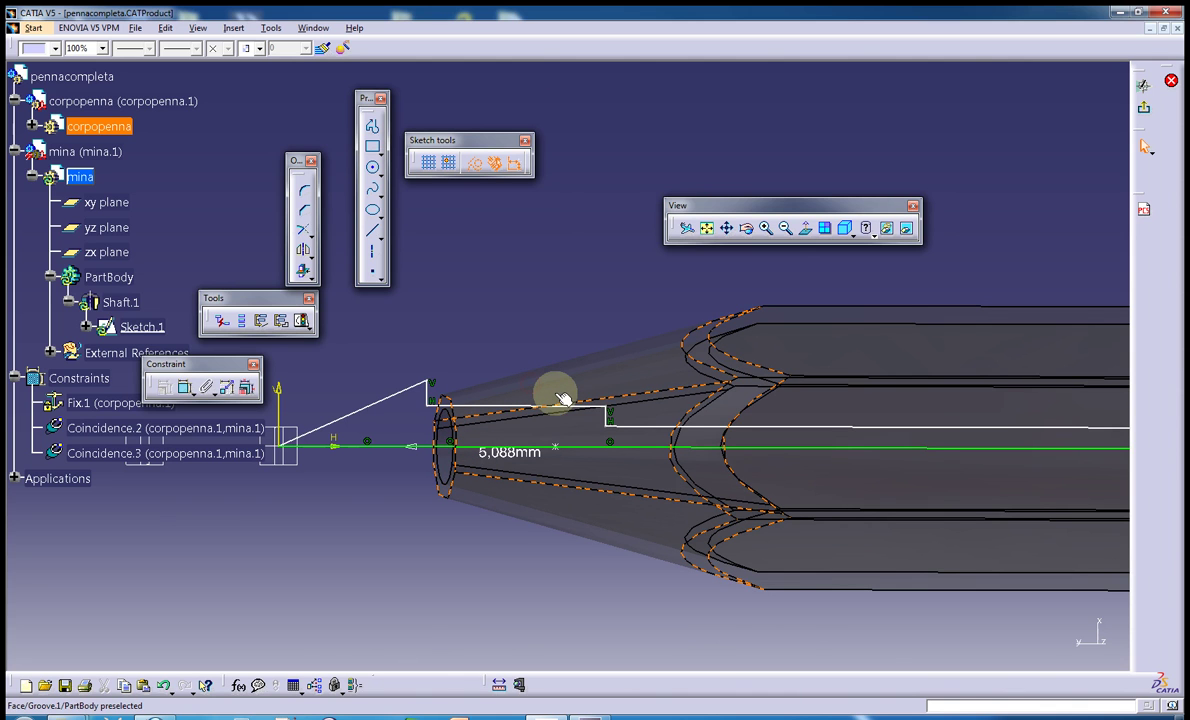
- Leave the Sketcher and delete mina's Surface.1 external reference
{"action": "left_click", "coordinate": [1143, 85]}
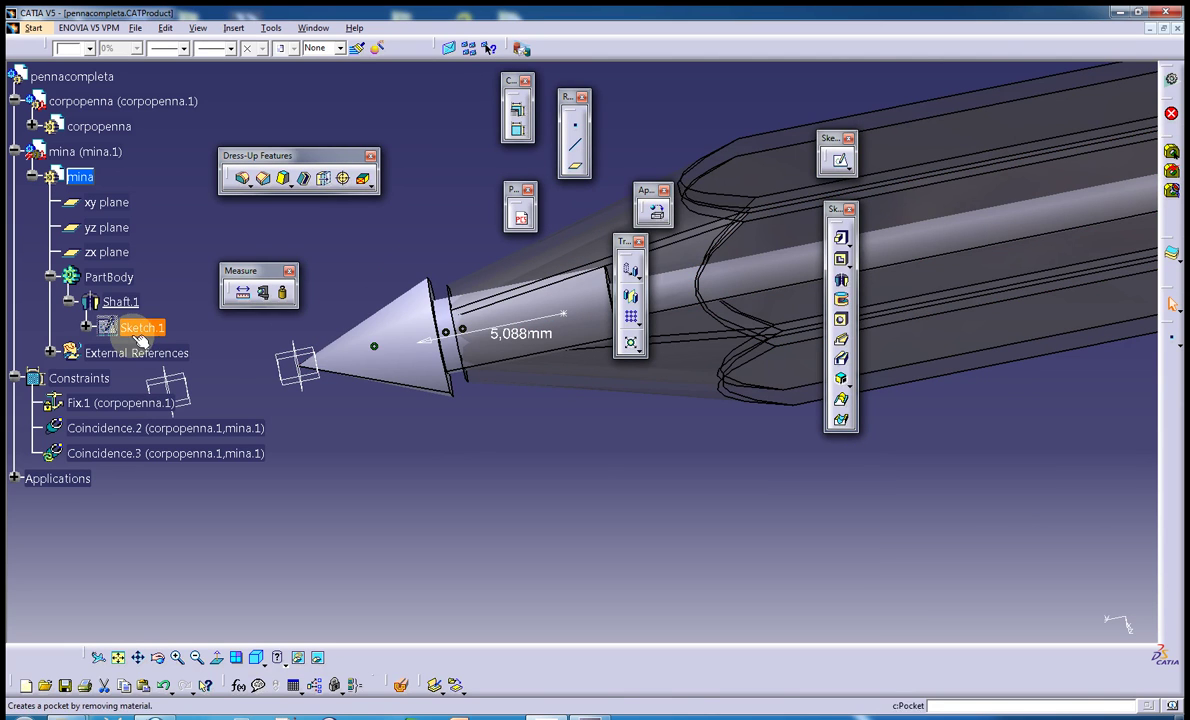
{"action": "left_click", "coordinate": [50, 352]}
{"action": "left_click", "coordinate": [130, 380]}
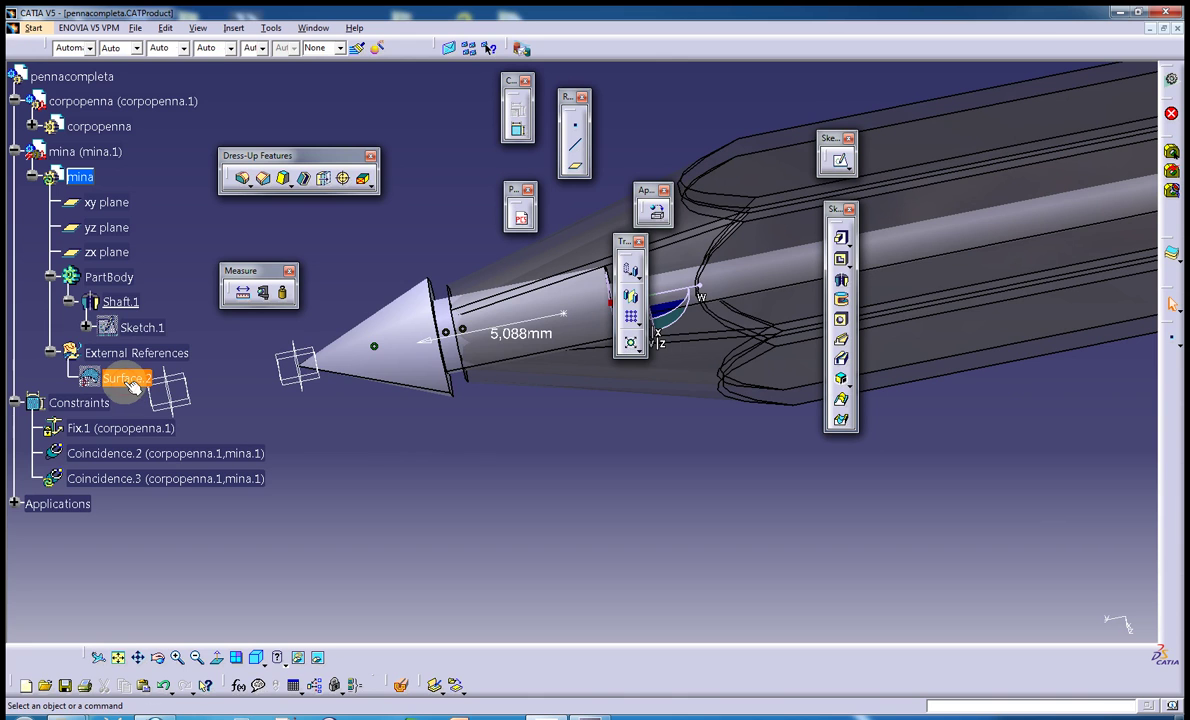
{"action": "key", "text": "Delete"}
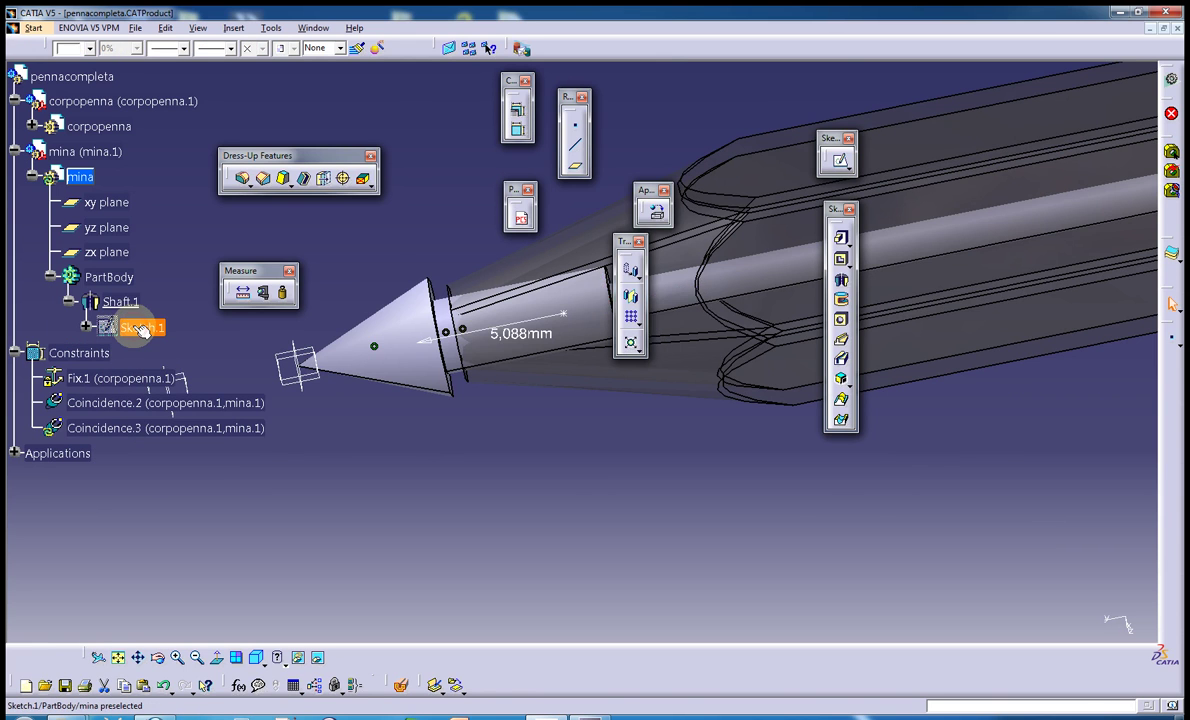
- Reopen Sketch.1 and intersect the corpopenna tip faces into it, keeping them linked
{"action": "double_click", "coordinate": [140, 328]}
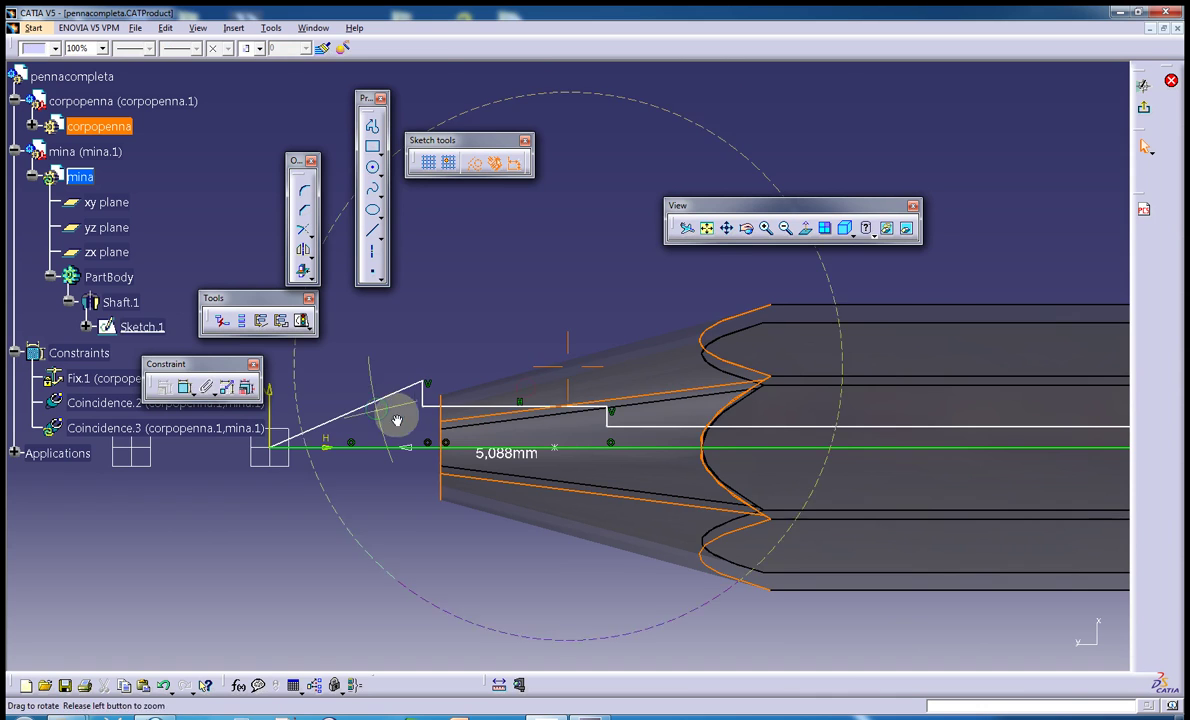
{"action": "middle_click_drag", "start_coordinate": [398, 415], "coordinate": [455, 482]}
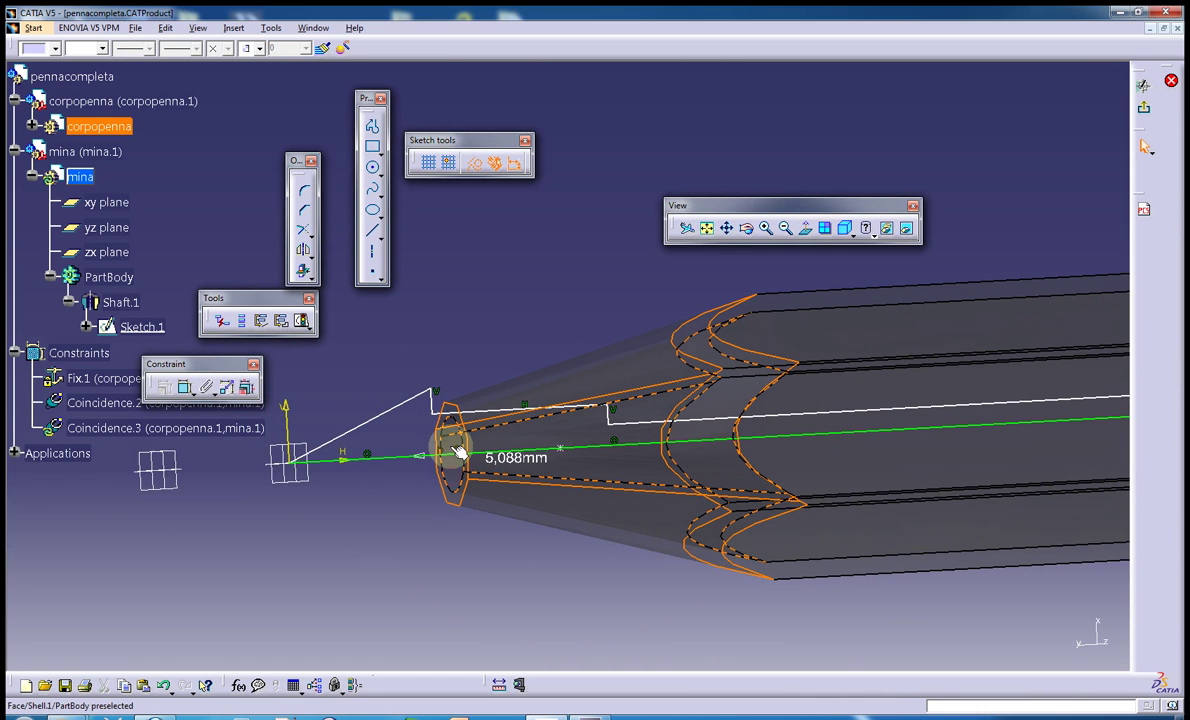
{"action": "left_click", "coordinate": [304, 275]}
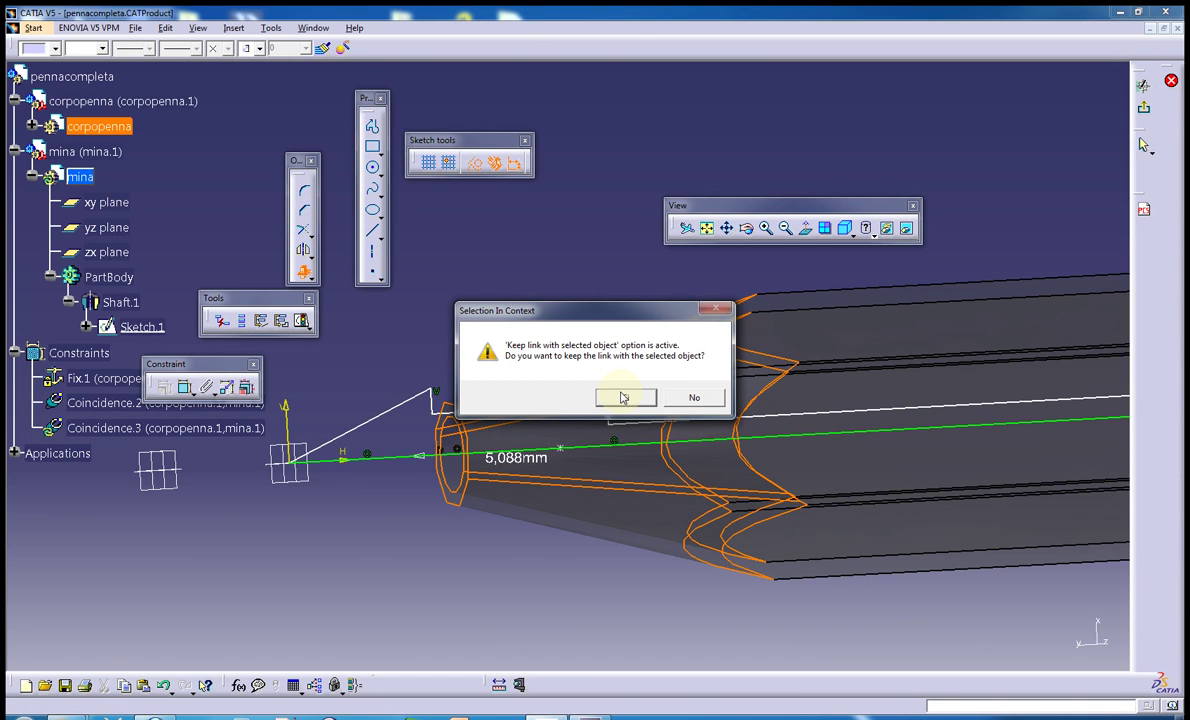
{"action": "left_click", "coordinate": [620, 397]}
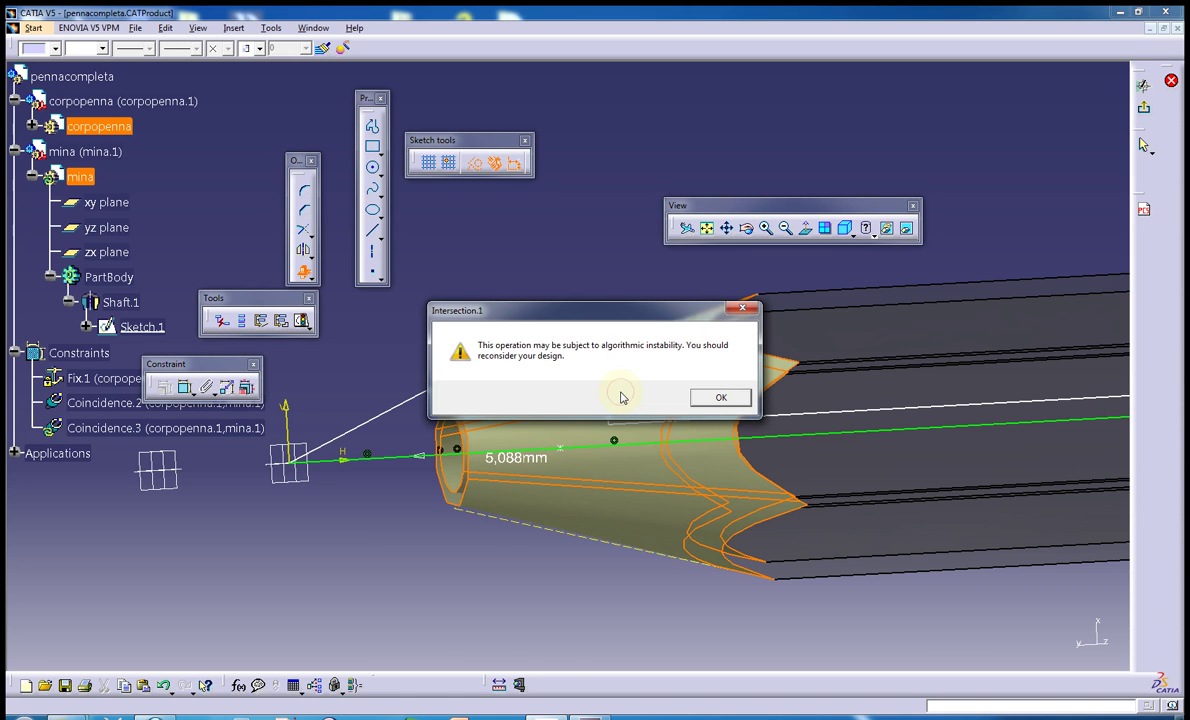
{"action": "left_click", "coordinate": [698, 400]}
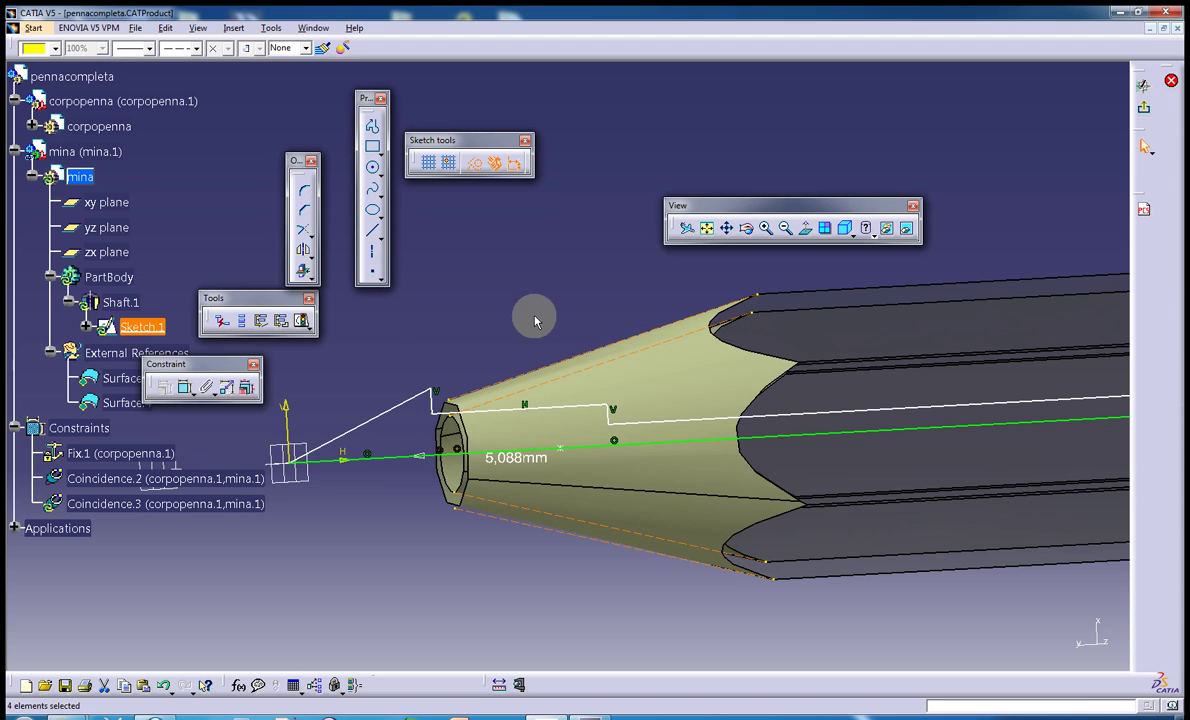
- Make the first refill profile vertex coincident with the pen body's intersected tip edge
{"action": "mouse_move", "coordinate": [539, 319]}
{"action": "middle_mouse_down"}
{"action": "mouse_move", "coordinate": [627, 303]}
{"action": "mouse_move", "coordinate": [637, 266]}
{"action": "middle_mouse_up"}
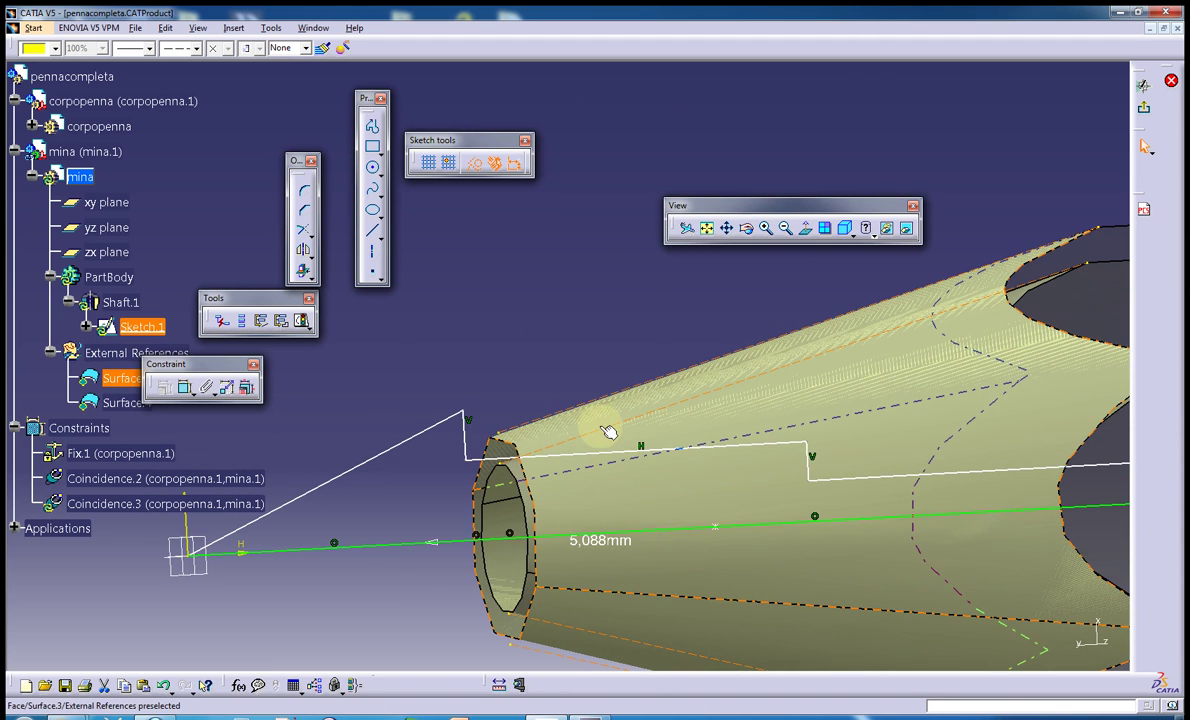
{"action": "middle_click_drag", "start_coordinate": [583, 384], "coordinate": [545, 324]}
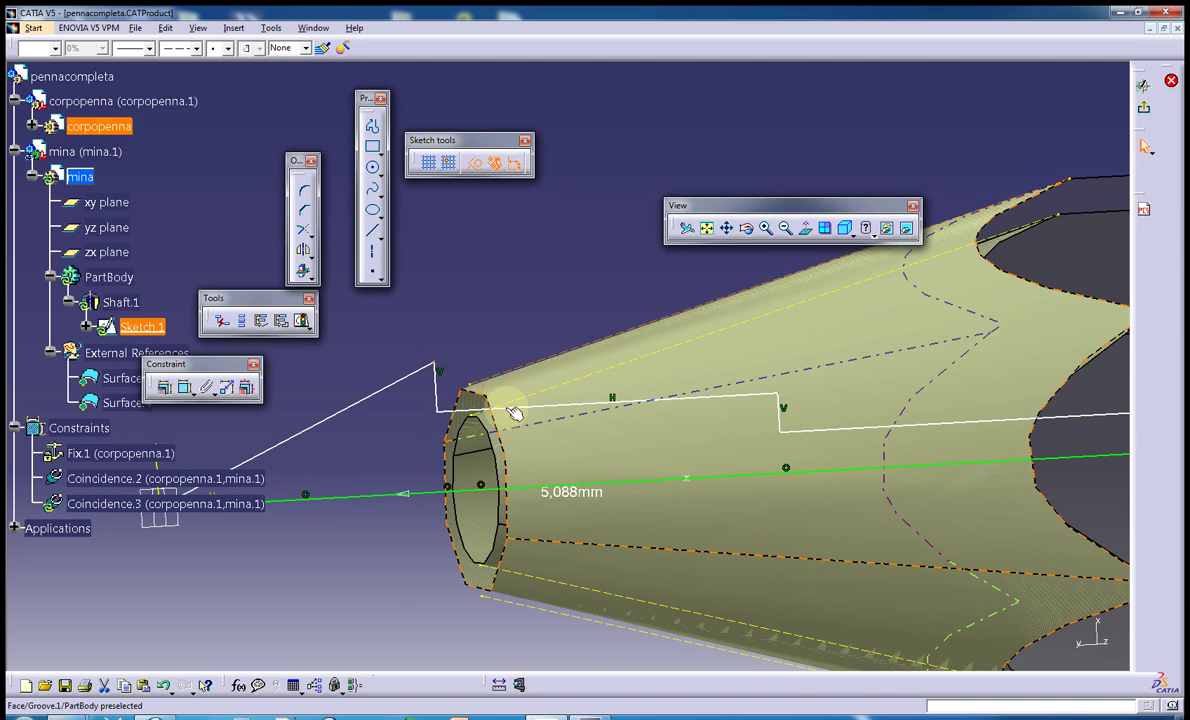
{"action": "left_click", "coordinate": [437, 362]}
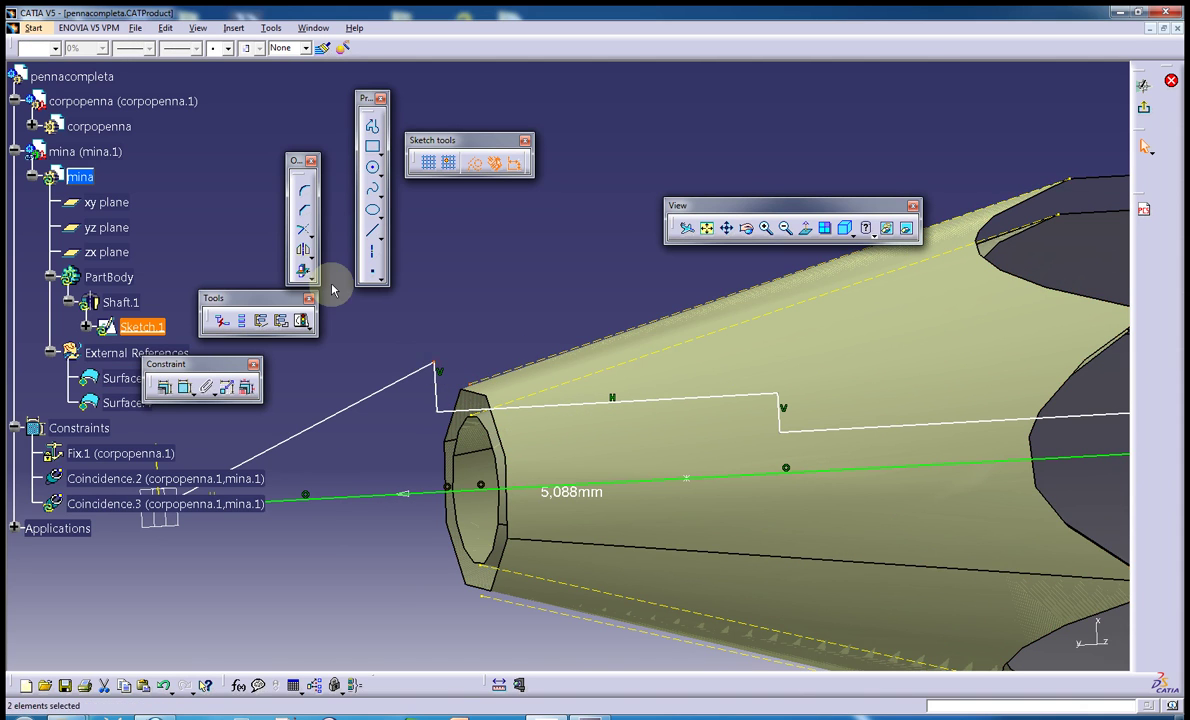
{"action": "left_click", "coordinate": [165, 389]}
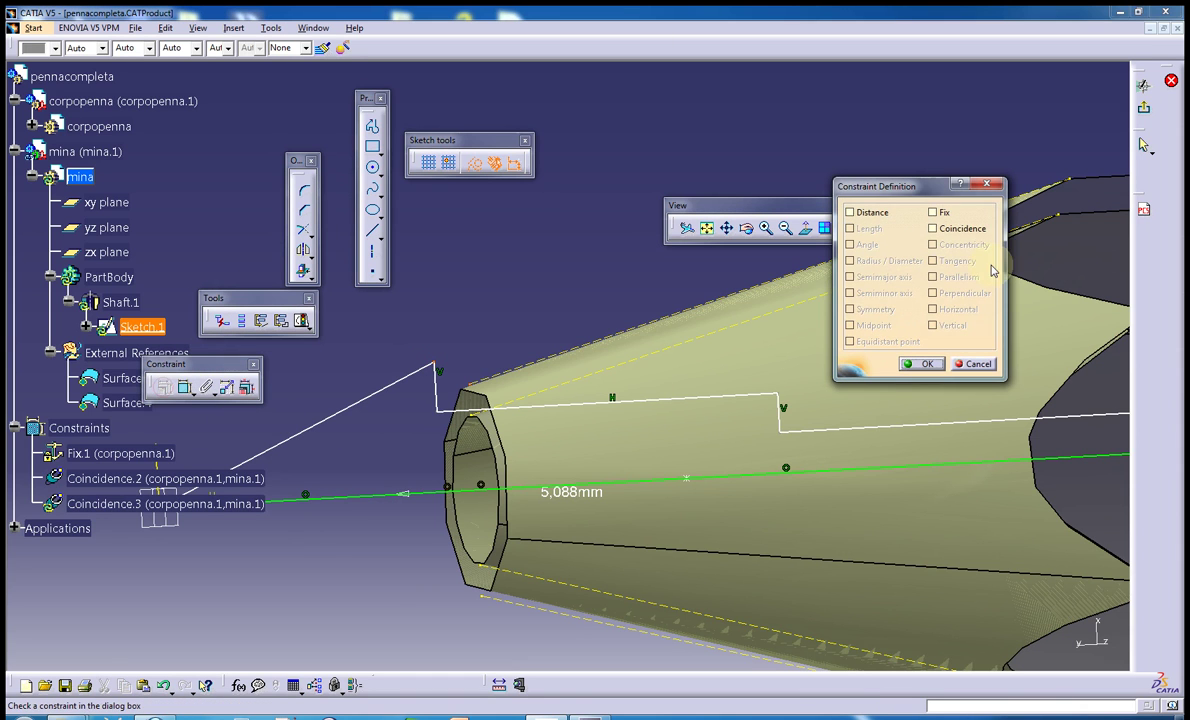
{"action": "left_click", "coordinate": [972, 231]}
{"action": "left_click", "coordinate": [925, 364]}
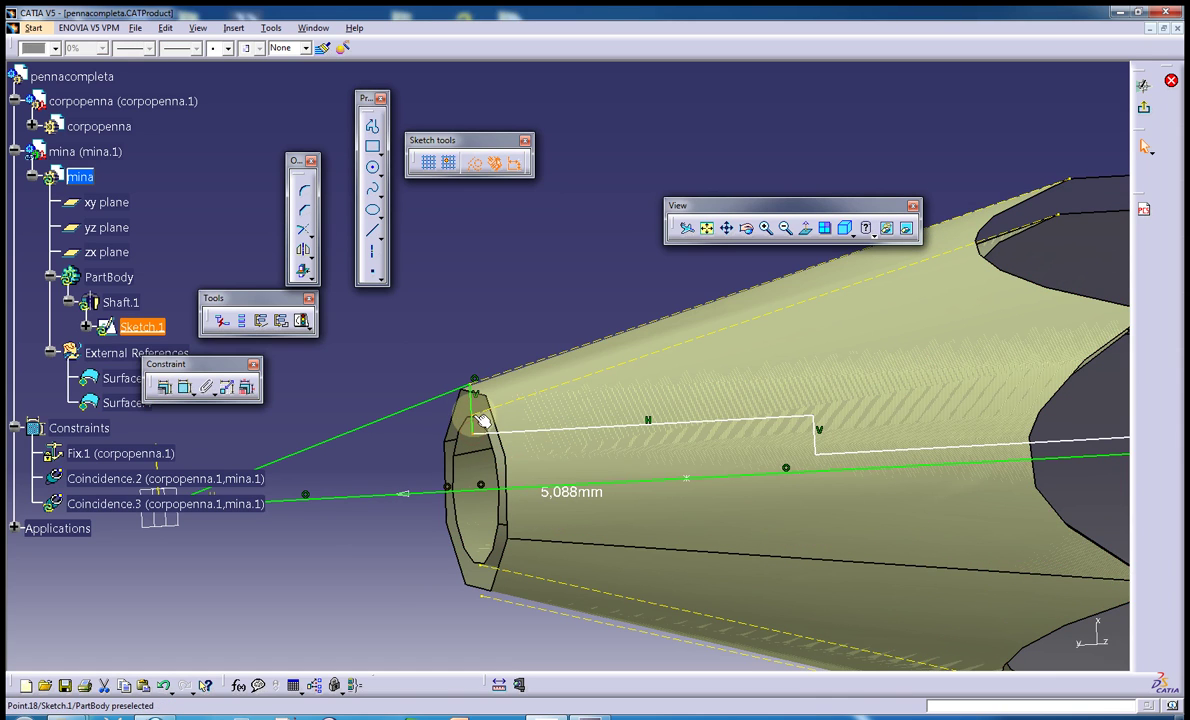
- Make the second profile point coincident with the edge too, then exit the sketch
{"action": "left_click", "coordinate": [168, 390]}
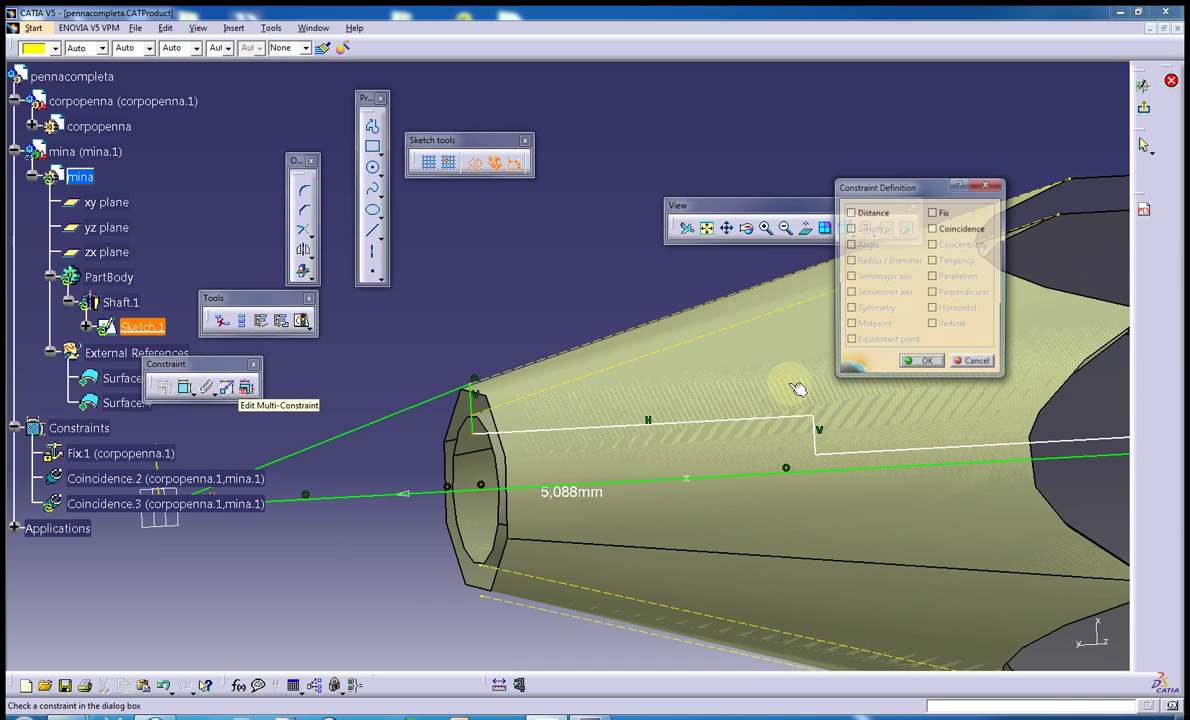
{"action": "left_click", "coordinate": [933, 228]}
{"action": "left_click", "coordinate": [921, 366]}
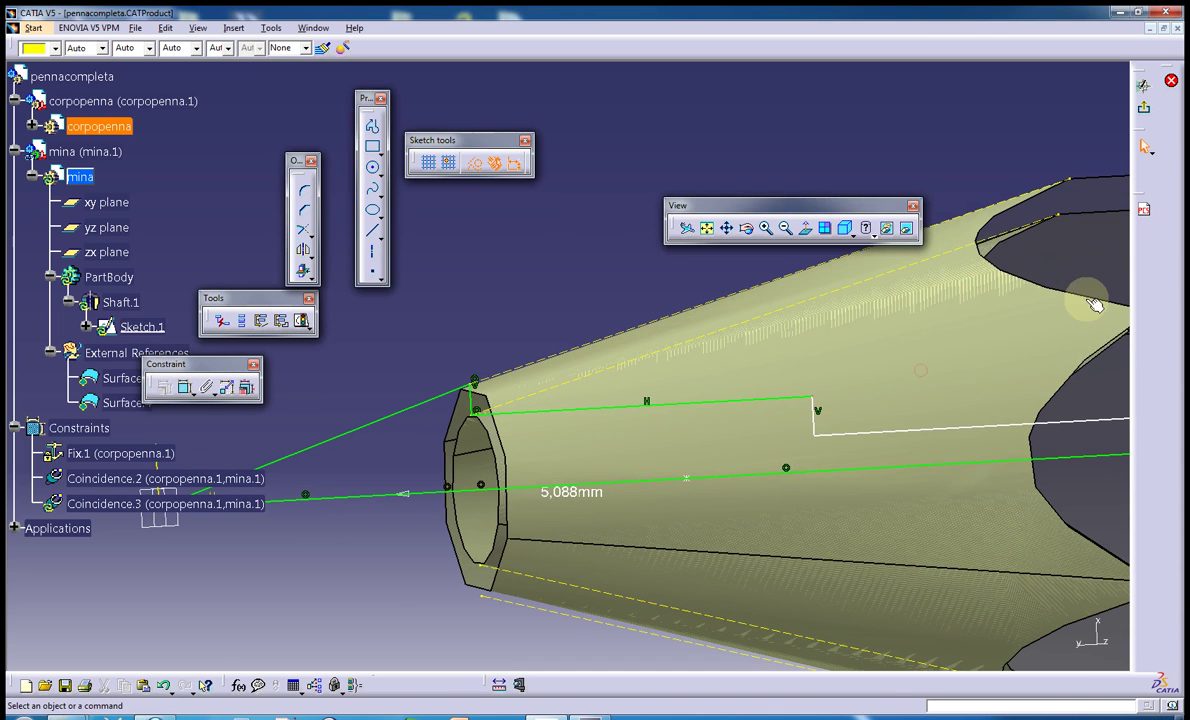
{"action": "left_click", "coordinate": [1147, 113]}
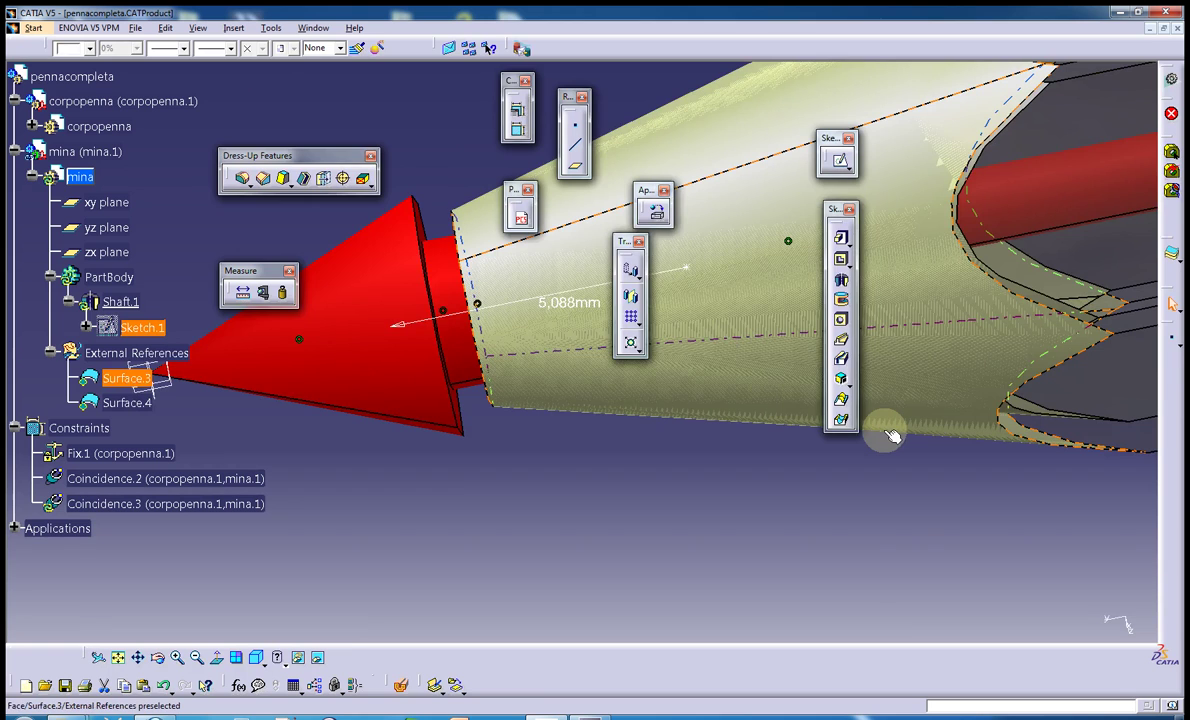
- Hide the Surface.3 and Surface.4 reference surfaces so the reshaped grey refill tip is visible
{"action": "mouse_move", "coordinate": [558, 345]}
{"action": "middle_mouse_down"}
{"action": "mouse_move", "coordinate": [530, 375]}
{"action": "mouse_move", "coordinate": [510, 433]}
{"action": "middle_mouse_up"}
{"action": "middle_click_drag", "start_coordinate": [584, 391], "coordinate": [555, 396]}
{"action": "right_click", "coordinate": [565, 370]}
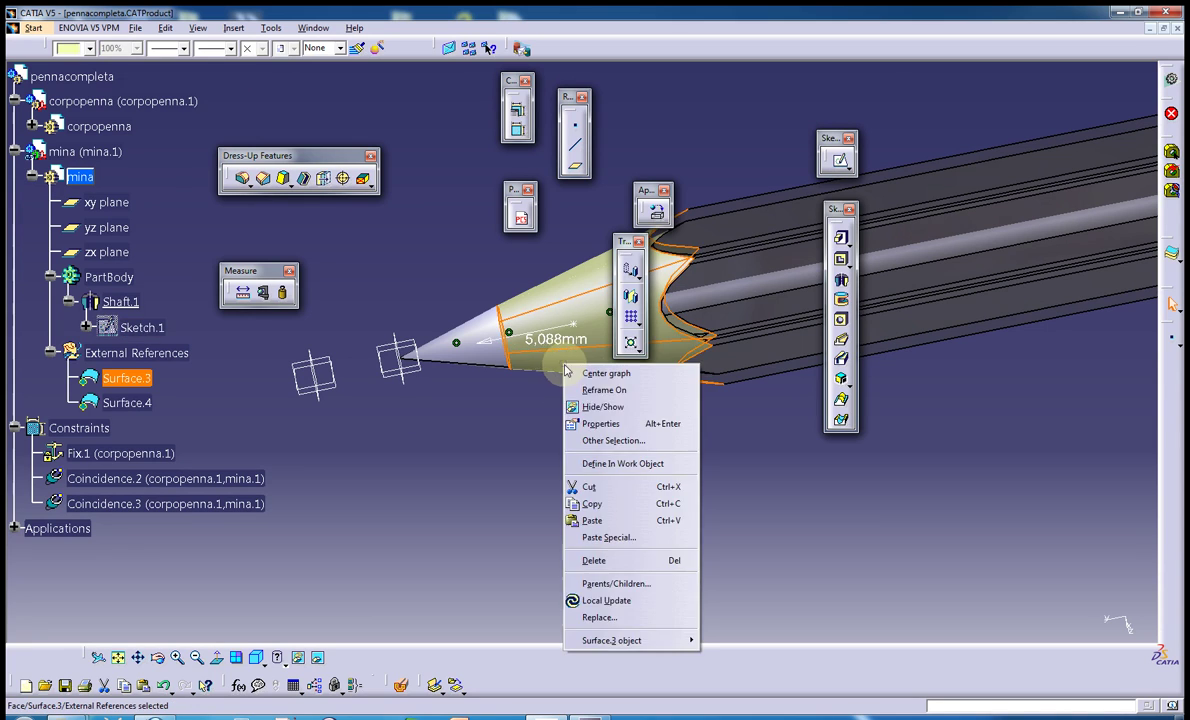
{"action": "left_click", "coordinate": [603, 407]}
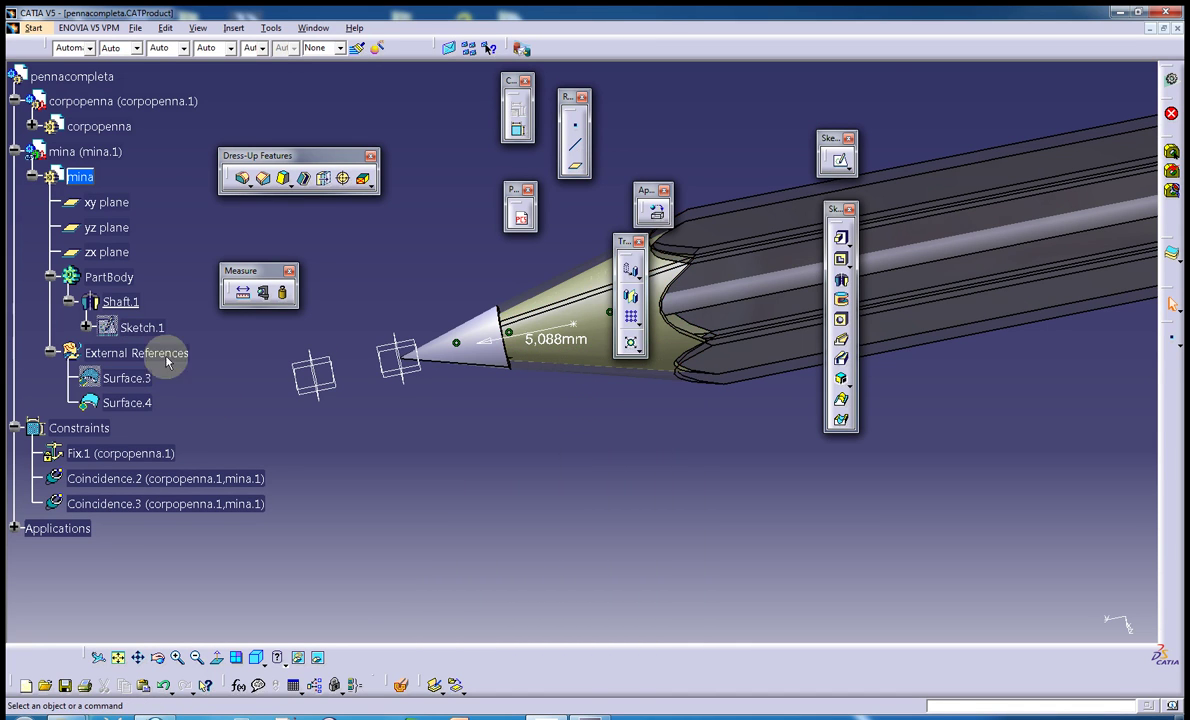
{"action": "right_click", "coordinate": [123, 400]}
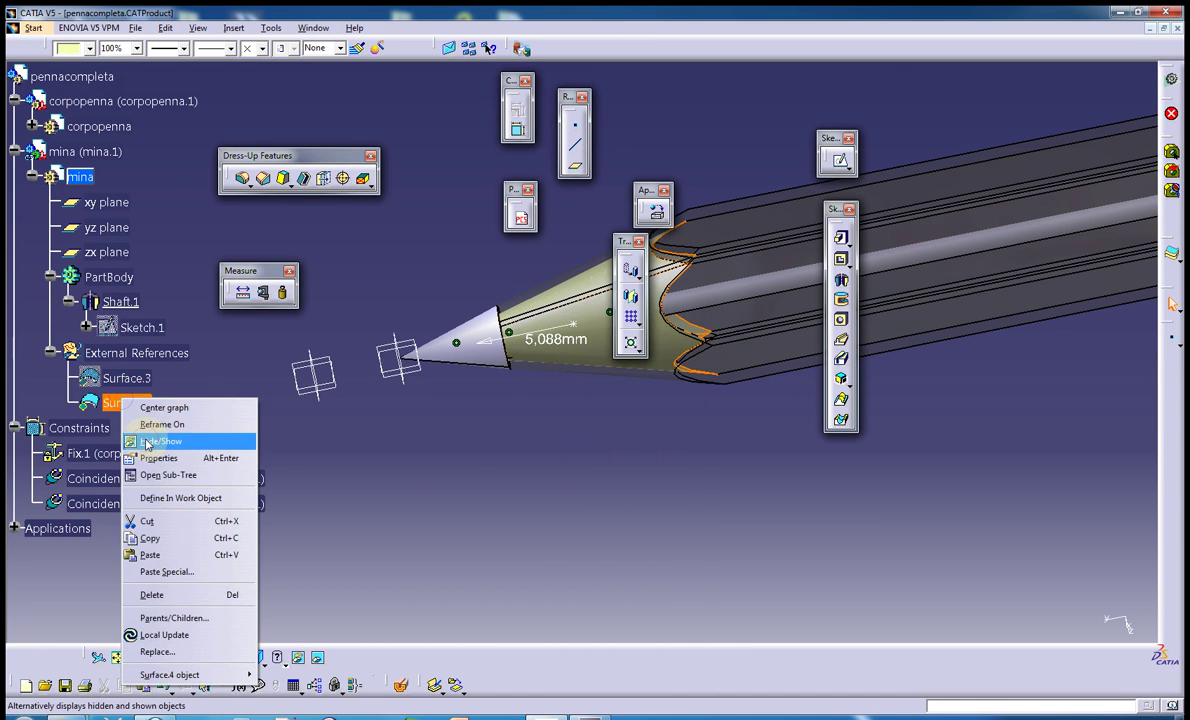
{"action": "left_click", "coordinate": [147, 443]}
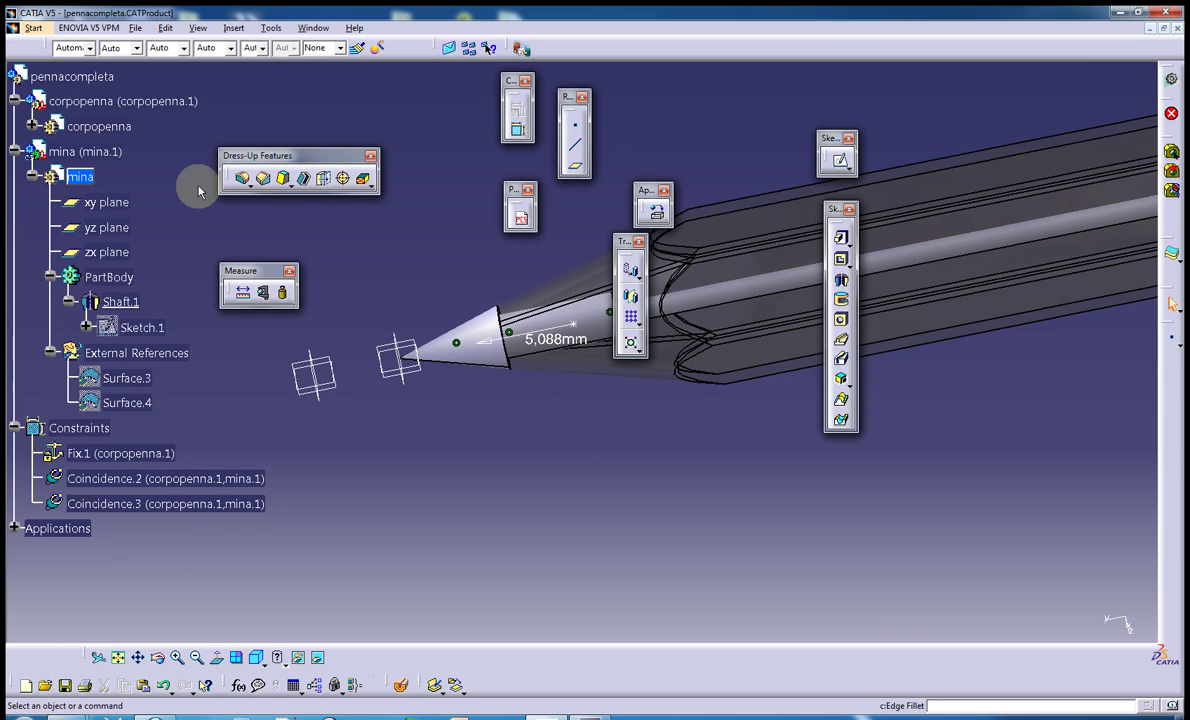
- Return to the pennacompleta assembly and run a Clash check listing interferences
{"action": "double_click", "coordinate": [100, 80]}
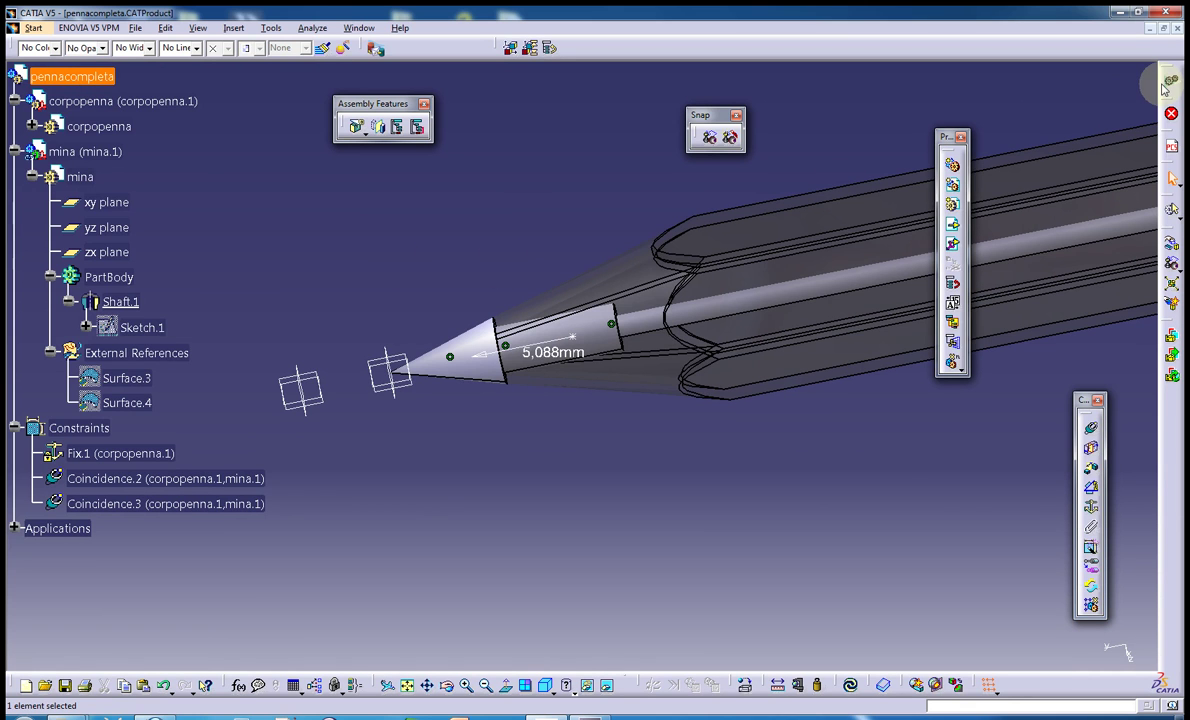
{"action": "mouse_move", "coordinate": [515, 327]}
{"action": "middle_mouse_down"}
{"action": "mouse_move", "coordinate": [426, 420]}
{"action": "mouse_move", "coordinate": [505, 452]}
{"action": "middle_mouse_up"}
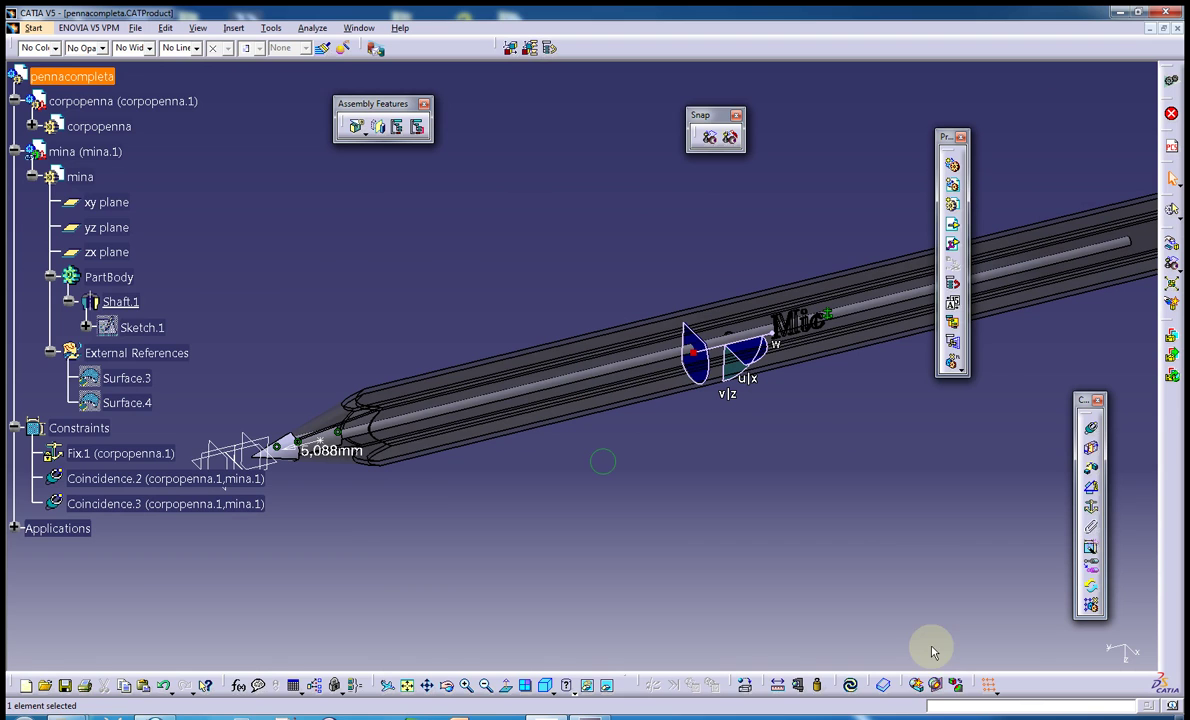
{"action": "left_click", "coordinate": [919, 688]}
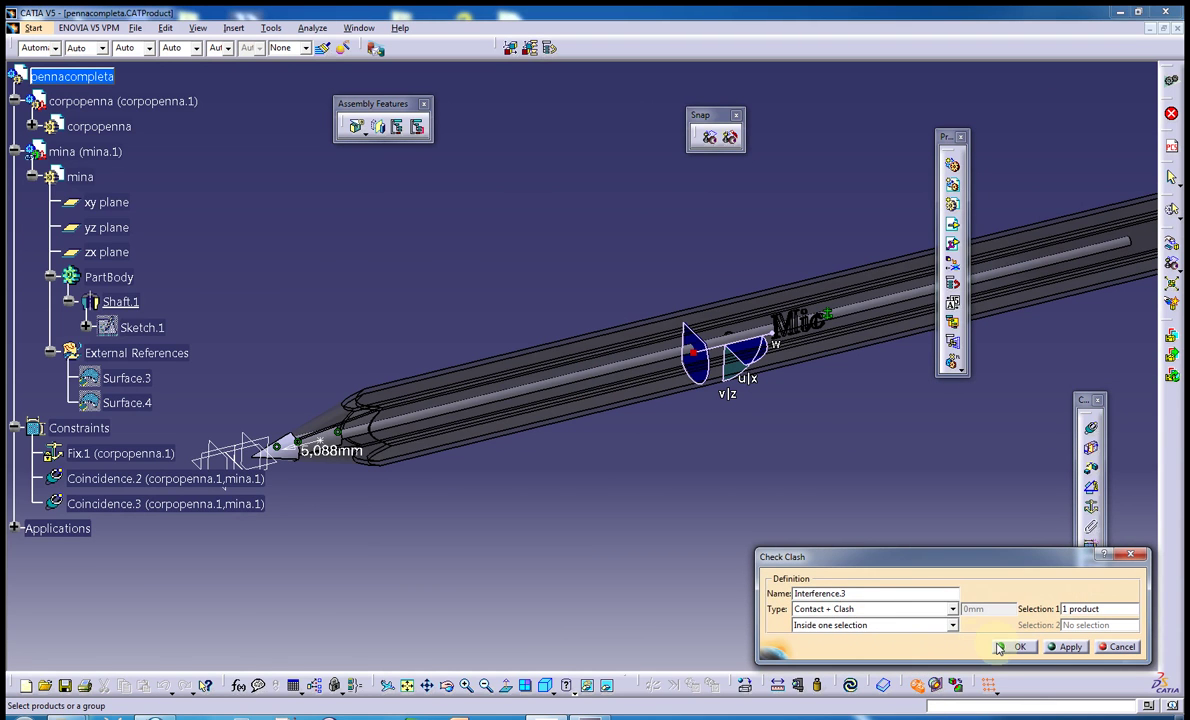
{"action": "left_click", "coordinate": [1065, 647]}
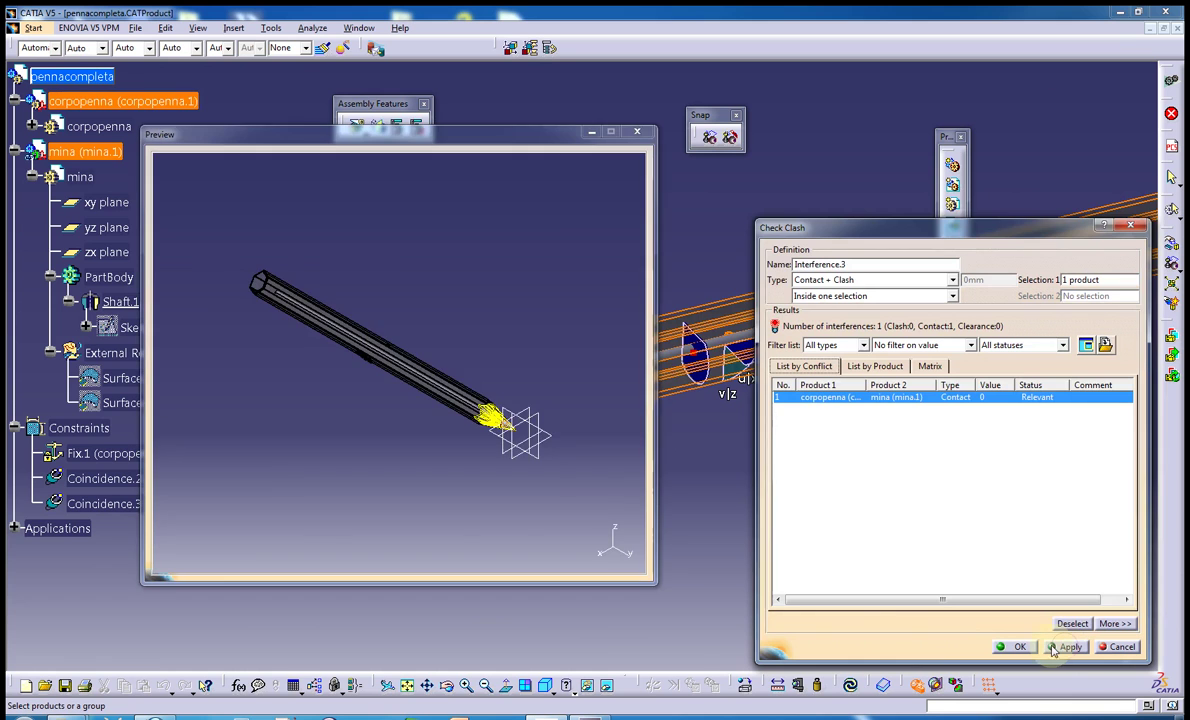
- Inspect Interference.3 and confirm only a zero-value contact between corpopenna and mina, then close it
{"action": "mouse_move", "coordinate": [517, 364]}
{"action": "middle_mouse_down"}
{"action": "mouse_move", "coordinate": [266, 372]}
{"action": "mouse_move", "coordinate": [287, 292]}
{"action": "mouse_move", "coordinate": [385, 359]}
{"action": "mouse_move", "coordinate": [497, 357]}
{"action": "mouse_move", "coordinate": [433, 284]}
{"action": "mouse_move", "coordinate": [375, 345]}
{"action": "mouse_move", "coordinate": [478, 368]}
{"action": "mouse_move", "coordinate": [300, 348]}
{"action": "mouse_move", "coordinate": [491, 321]}
{"action": "mouse_move", "coordinate": [457, 366]}
{"action": "middle_mouse_up"}
{"action": "mouse_move", "coordinate": [310, 345]}
{"action": "middle_mouse_down"}
{"action": "mouse_move", "coordinate": [486, 279]}
{"action": "mouse_move", "coordinate": [438, 279]}
{"action": "middle_mouse_up"}
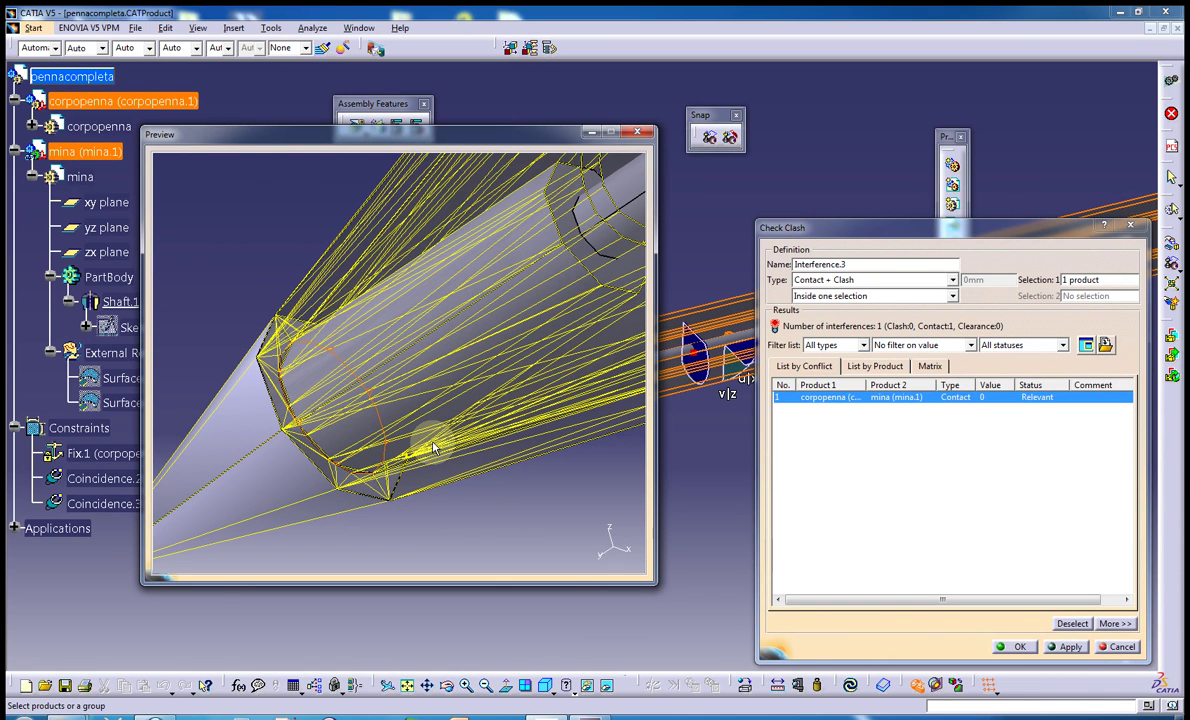
{"action": "left_click", "coordinate": [1030, 651]}
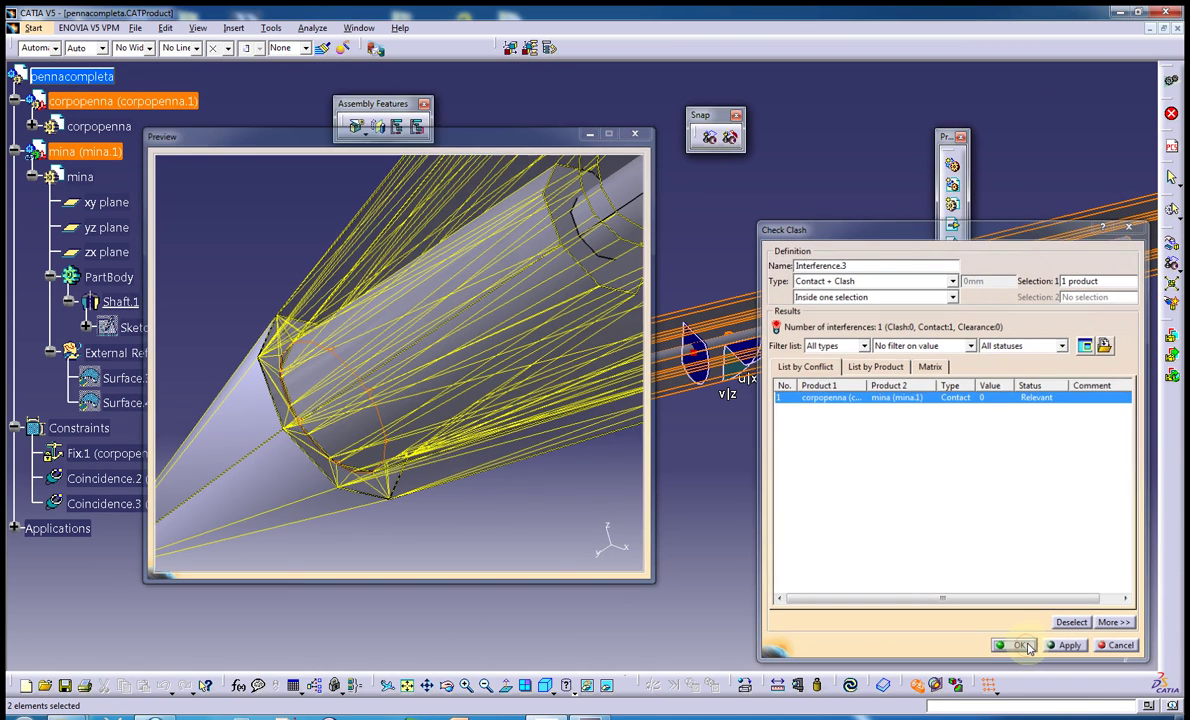
{"action": "left_click", "coordinate": [349, 306]}
{"action": "mouse_move", "coordinate": [544, 445]}
{"action": "middle_mouse_down"}
{"action": "mouse_move", "coordinate": [523, 452]}
{"action": "mouse_move", "coordinate": [579, 476]}
{"action": "mouse_move", "coordinate": [590, 457]}
{"action": "mouse_move", "coordinate": [586, 478]}
{"action": "mouse_move", "coordinate": [616, 443]}
{"action": "middle_mouse_up"}
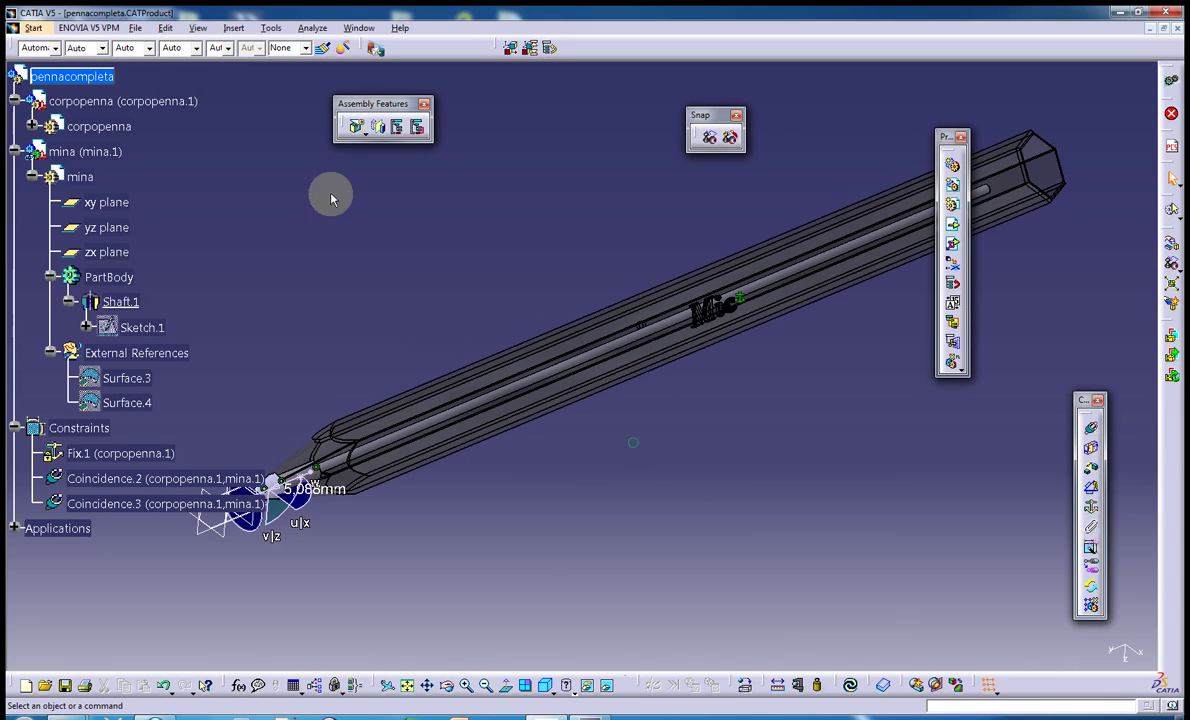
- Insert tappino.CATPart into pennacompleta as the existing component tappino.1
{"action": "left_click", "coordinate": [137, 28]}
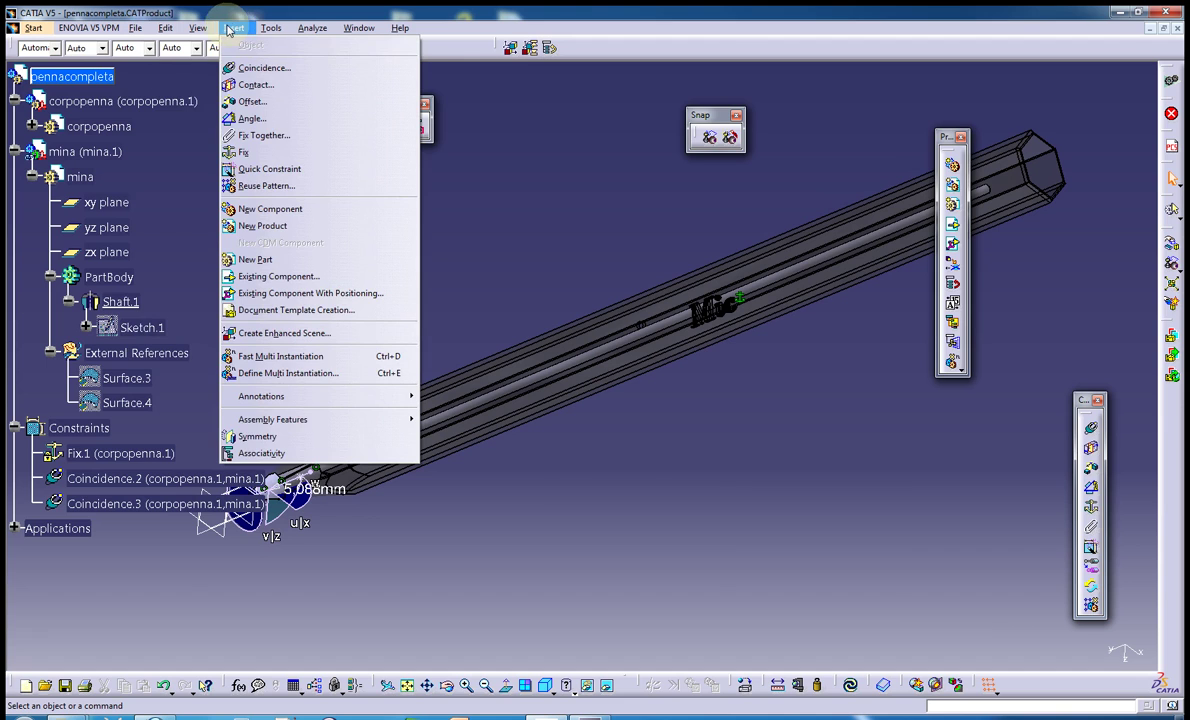
{"action": "left_click", "coordinate": [198, 28]}
{"action": "left_click", "coordinate": [233, 28]}
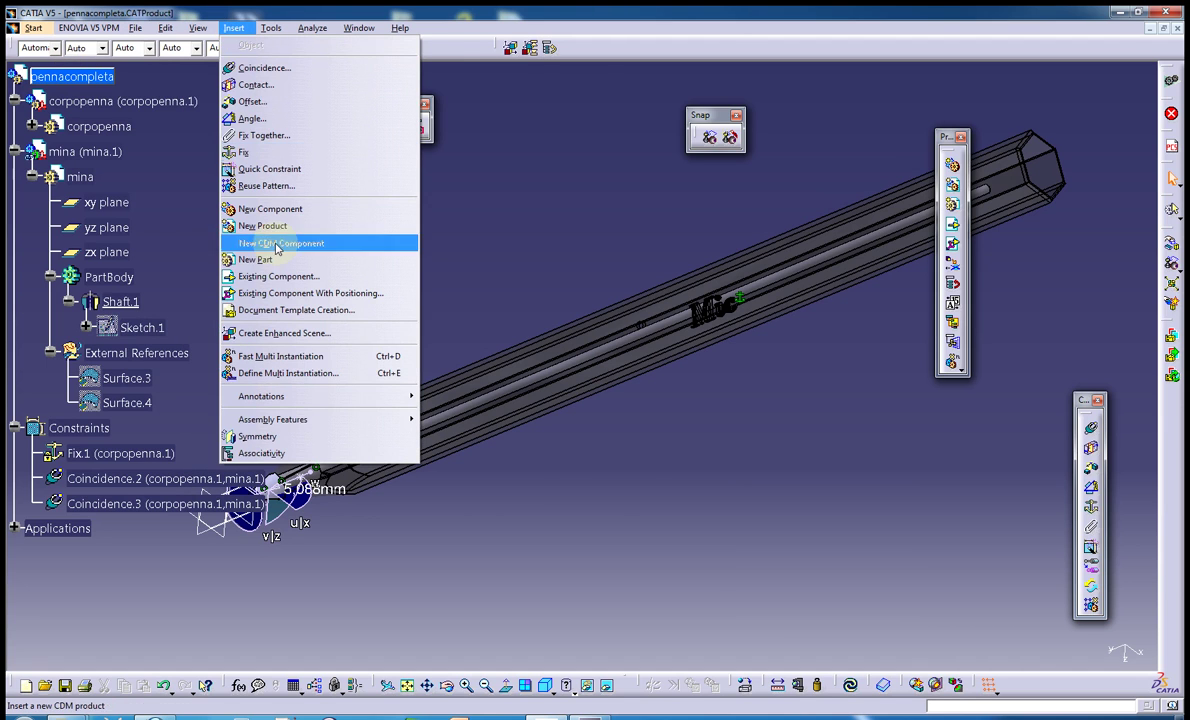
{"action": "left_click", "coordinate": [277, 278]}
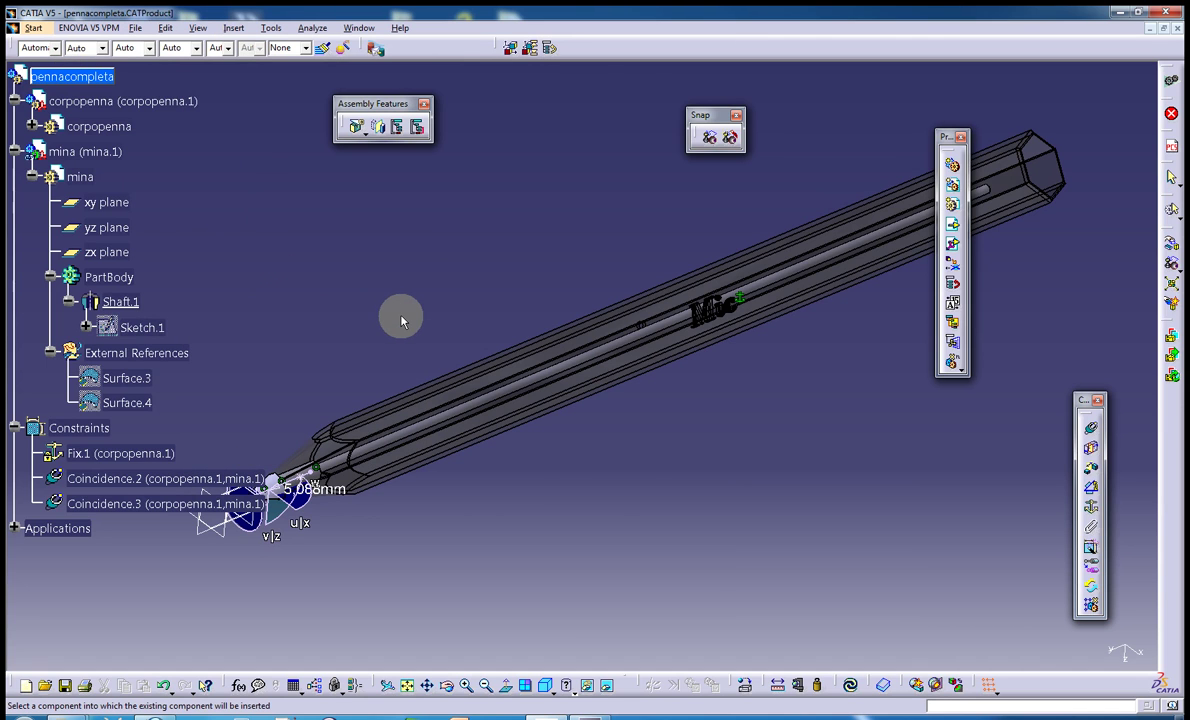
{"action": "left_click", "coordinate": [72, 76]}
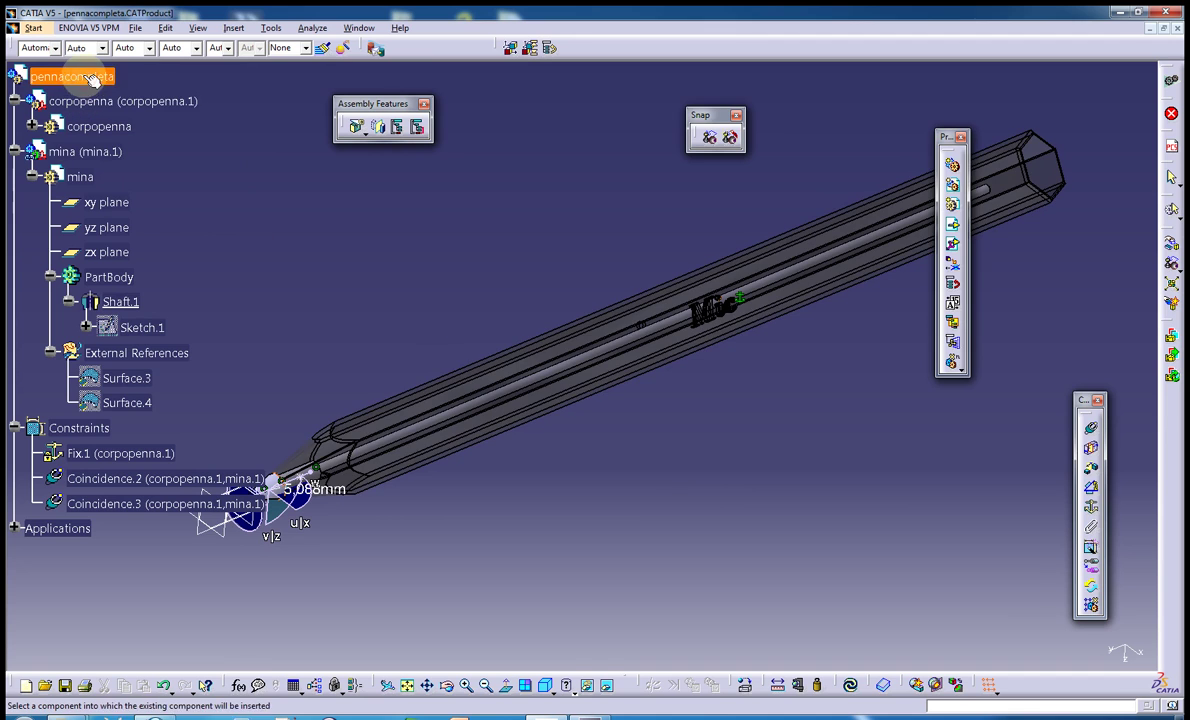
{"action": "left_click", "coordinate": [390, 292]}
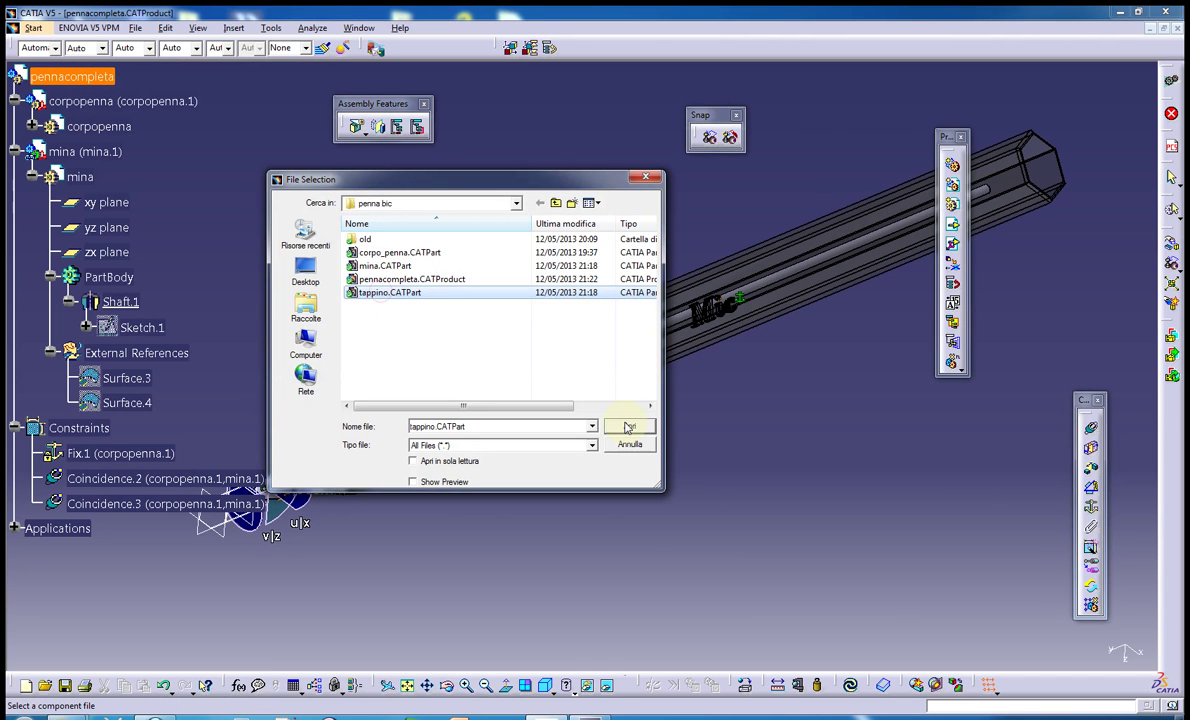
{"action": "left_click", "coordinate": [629, 427]}
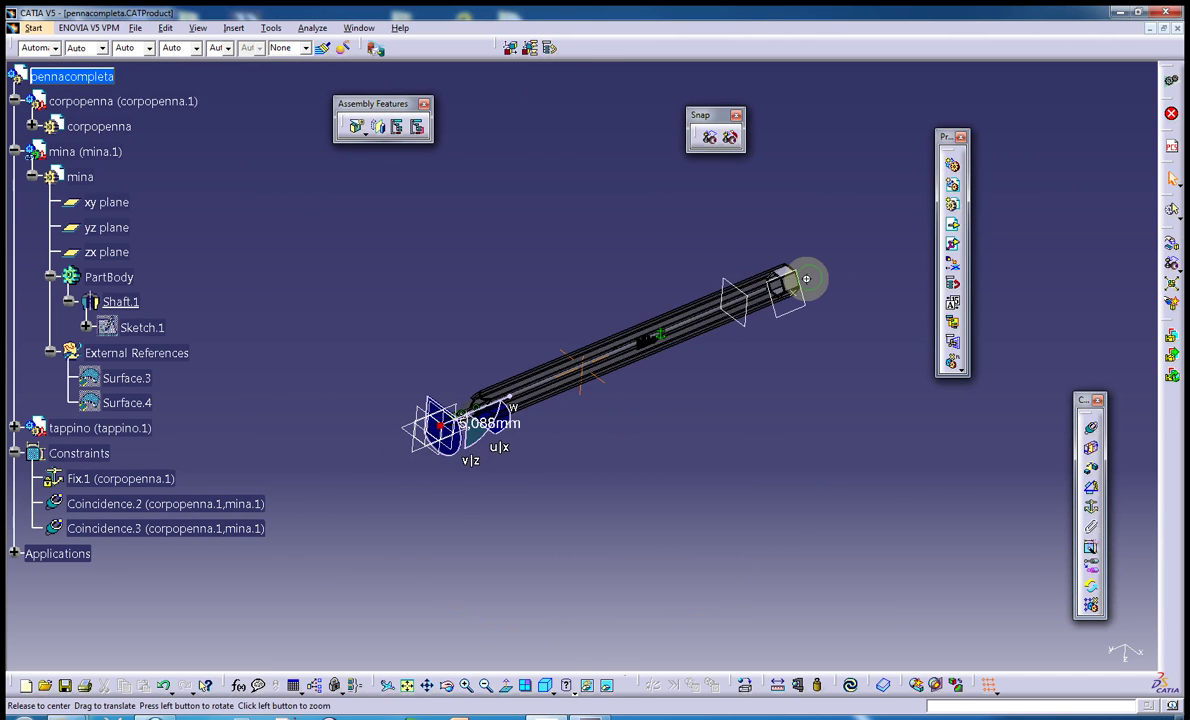
- Move the tappino cap up and right with the compass, clear beyond the pen body's end
{"action": "mouse_move", "coordinate": [806, 279]}
{"action": "middle_mouse_down"}
{"action": "mouse_move", "coordinate": [584, 348]}
{"action": "mouse_move", "coordinate": [736, 287]}
{"action": "mouse_move", "coordinate": [637, 313]}
{"action": "middle_mouse_up"}
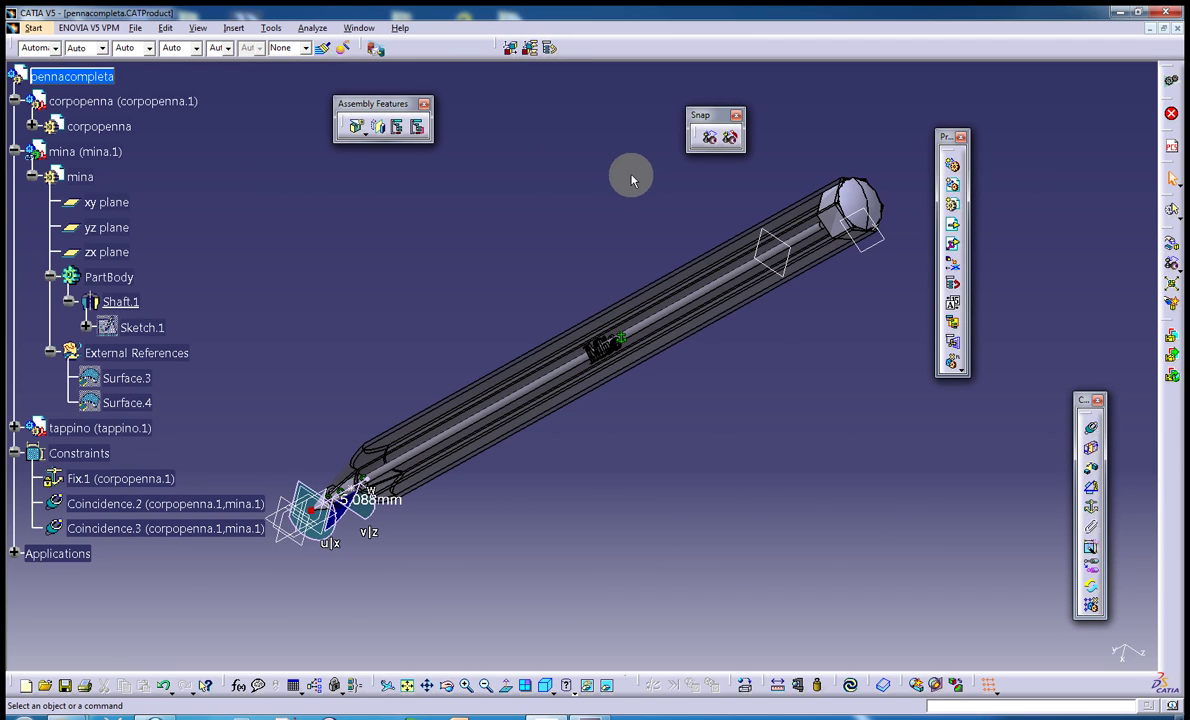
{"action": "left_click", "coordinate": [115, 430]}
{"action": "left_click_drag", "start_coordinate": [314, 551], "coordinate": [470, 525]}
{"action": "mouse_move", "coordinate": [648, 435]}
{"action": "middle_mouse_down"}
{"action": "mouse_move", "coordinate": [662, 448]}
{"action": "mouse_move", "coordinate": [586, 467]}
{"action": "middle_mouse_up"}
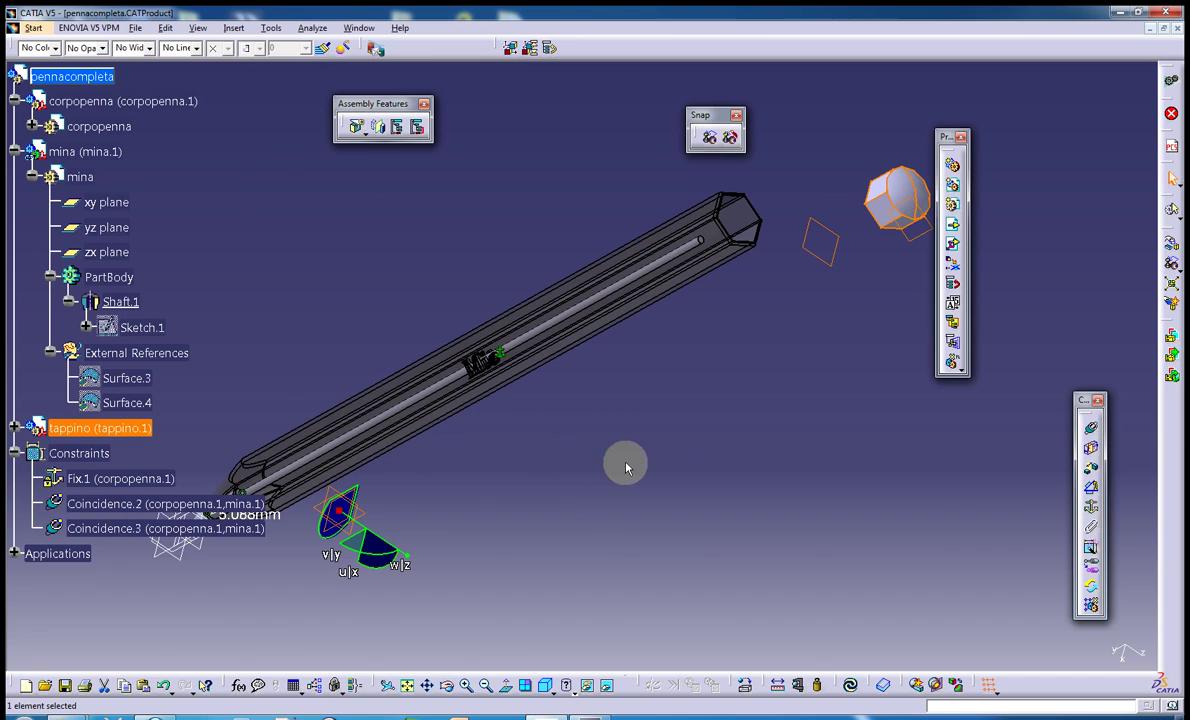